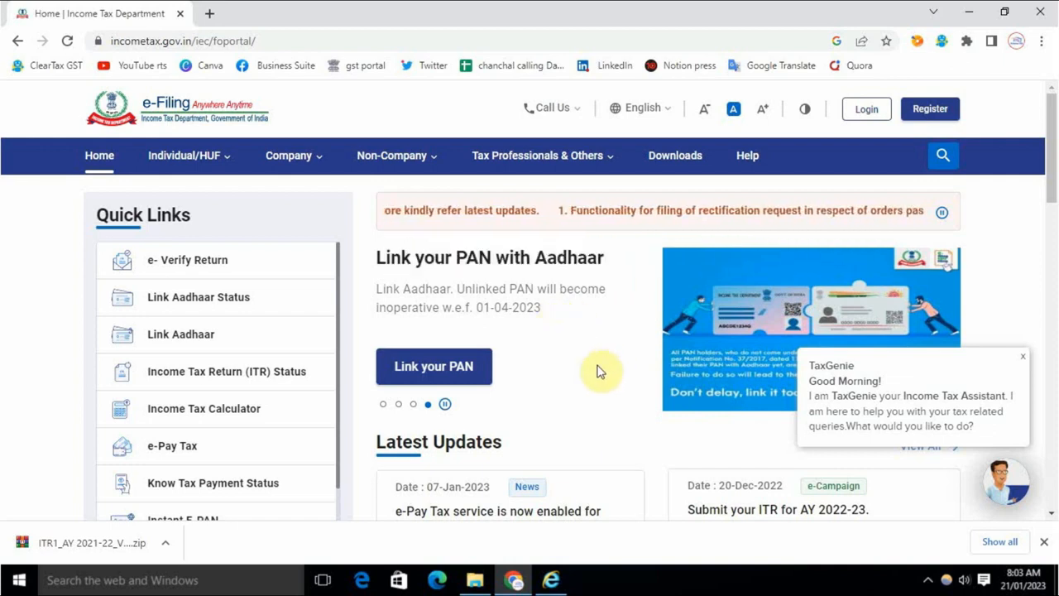
Step: Open the portal's Downloads page and check the Assessment Year list, leaving 2022-23 selected
left_click(670, 159)
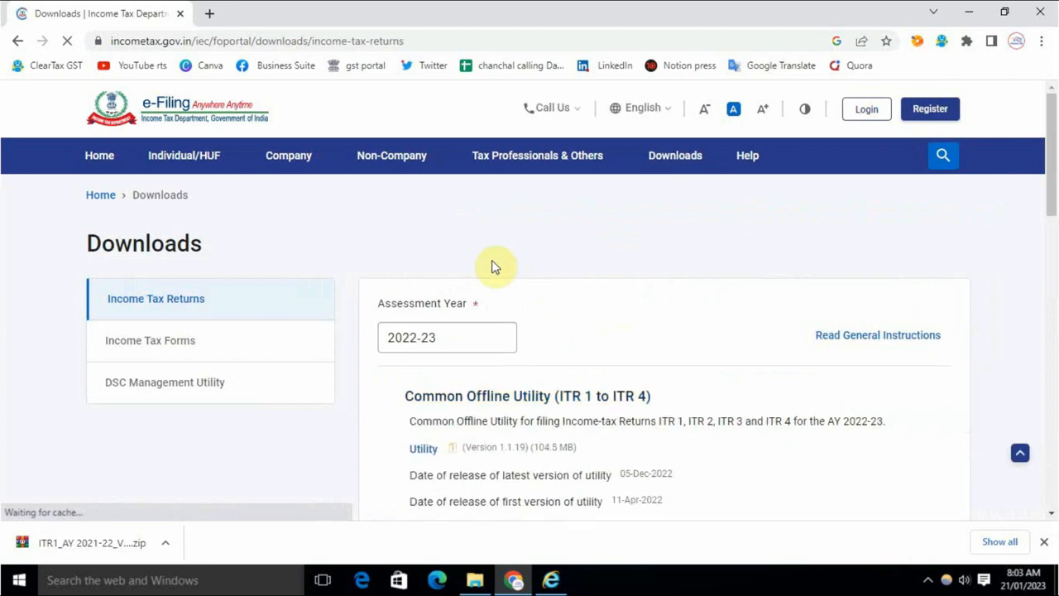
scroll(496, 296, "down", 2)
scroll(515, 331, "down", 2)
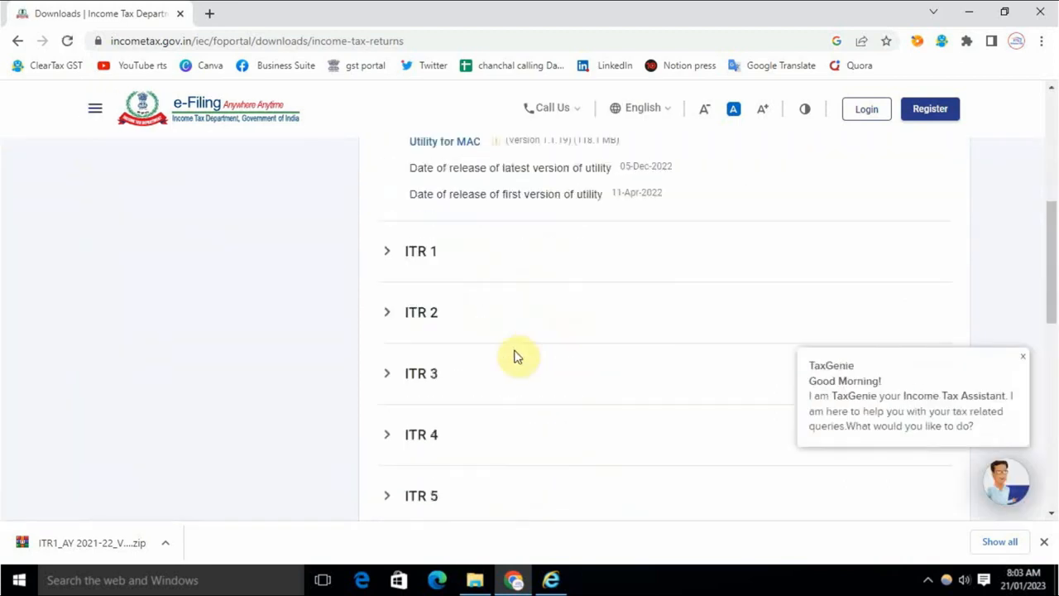
scroll(515, 352, "up", 5)
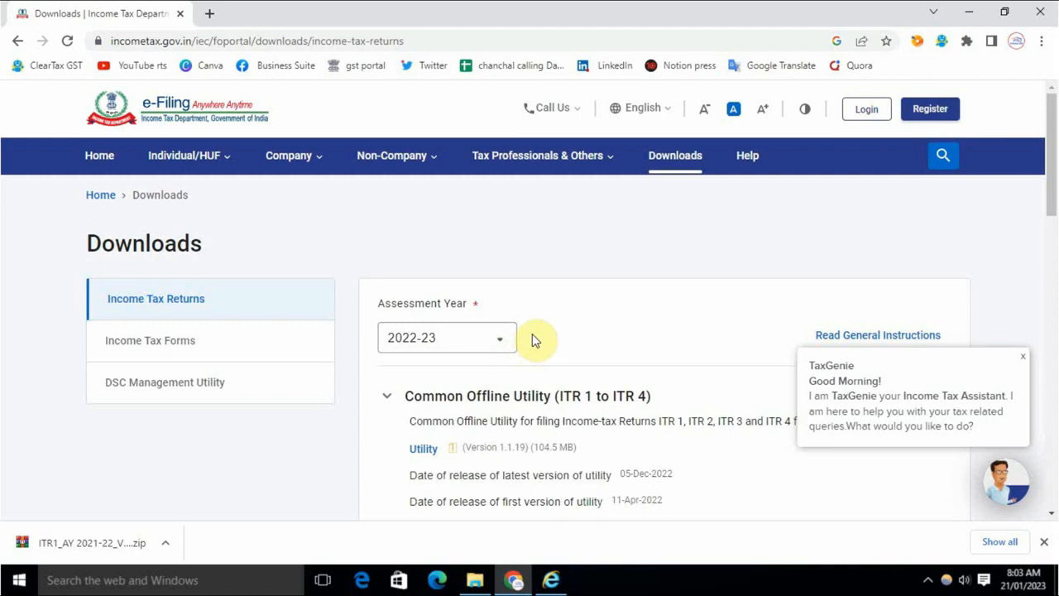
left_click(478, 339)
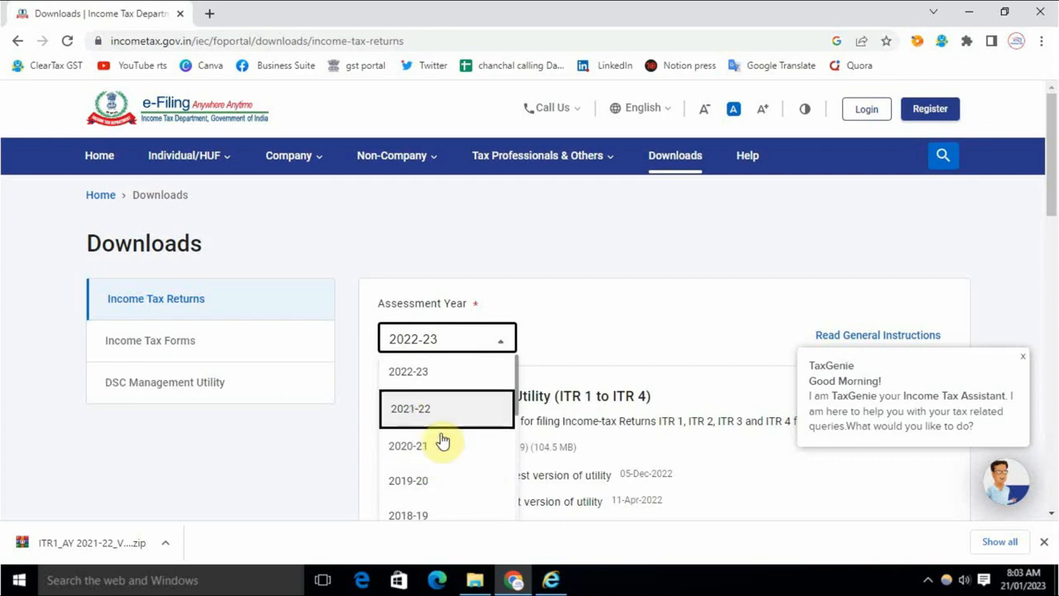
left_click(569, 335)
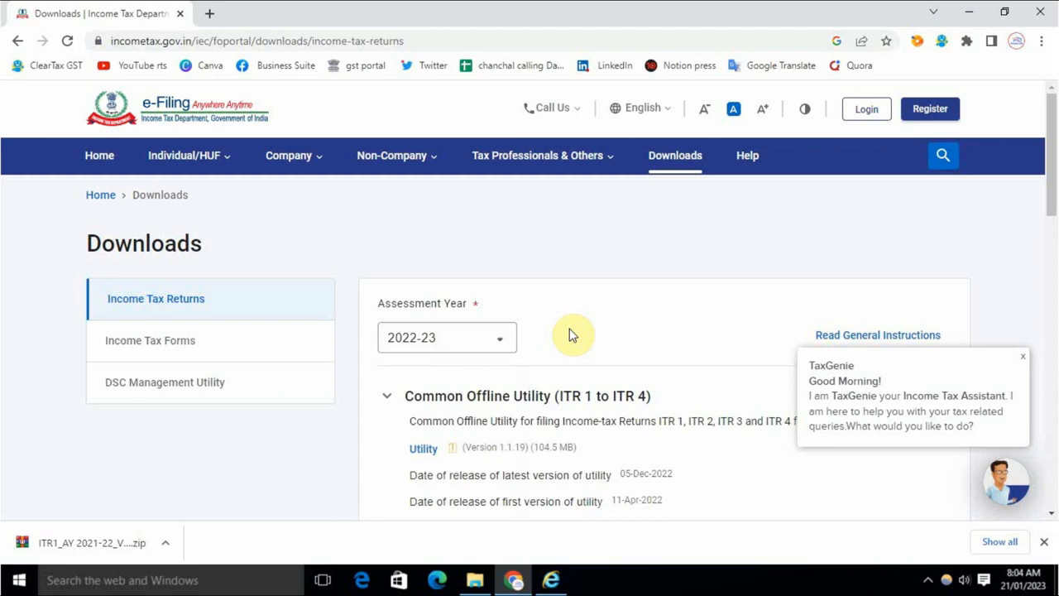
Step: Switch the Assessment Year to 2021-22 and expand the ITR 1 downloads section
left_click(472, 342)
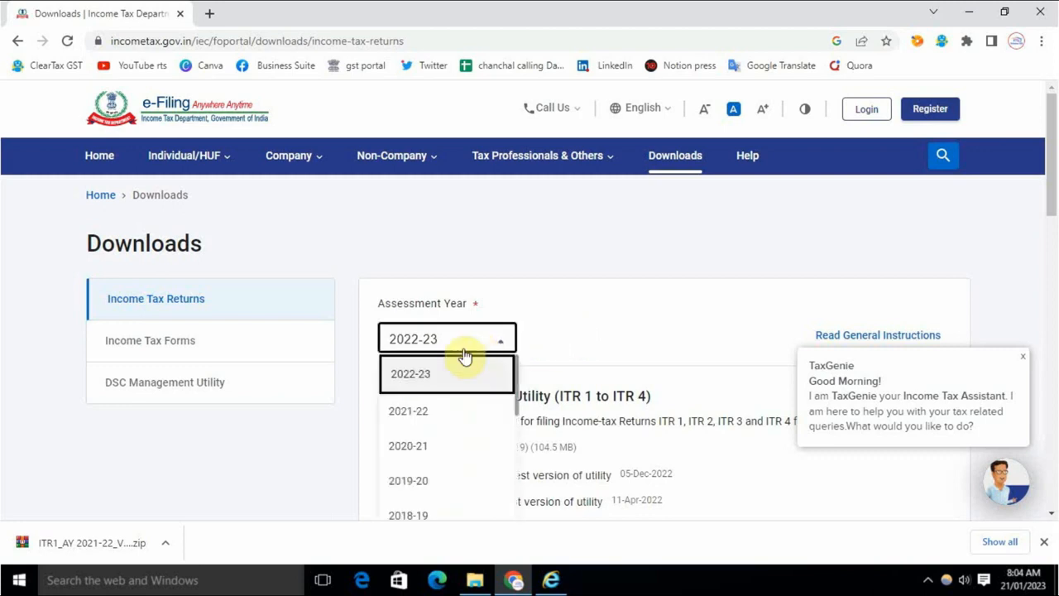
left_click(436, 417)
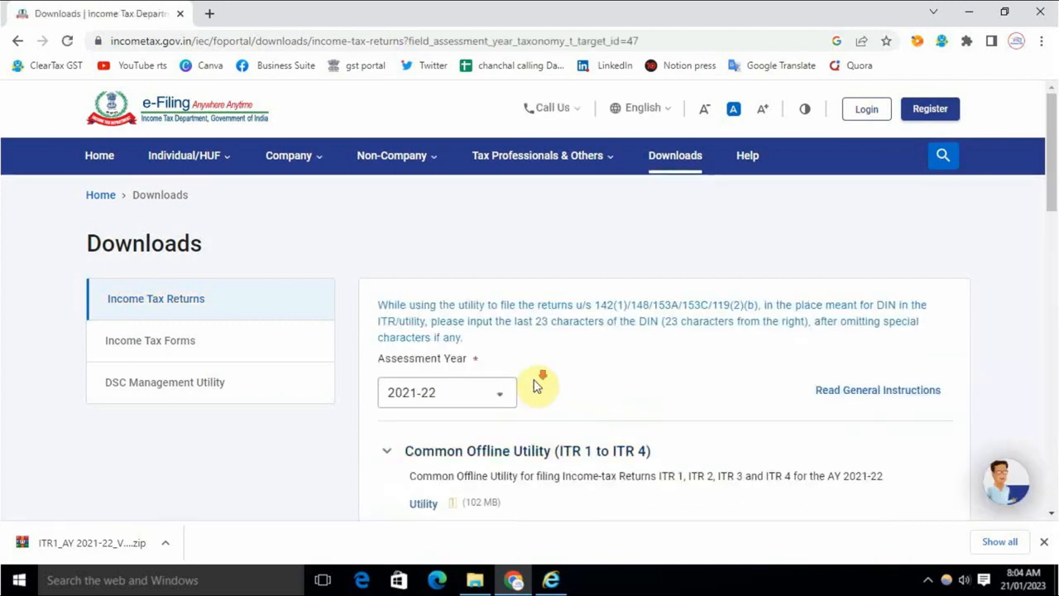
scroll(416, 345, "down", 1)
scroll(497, 343, "down", 5)
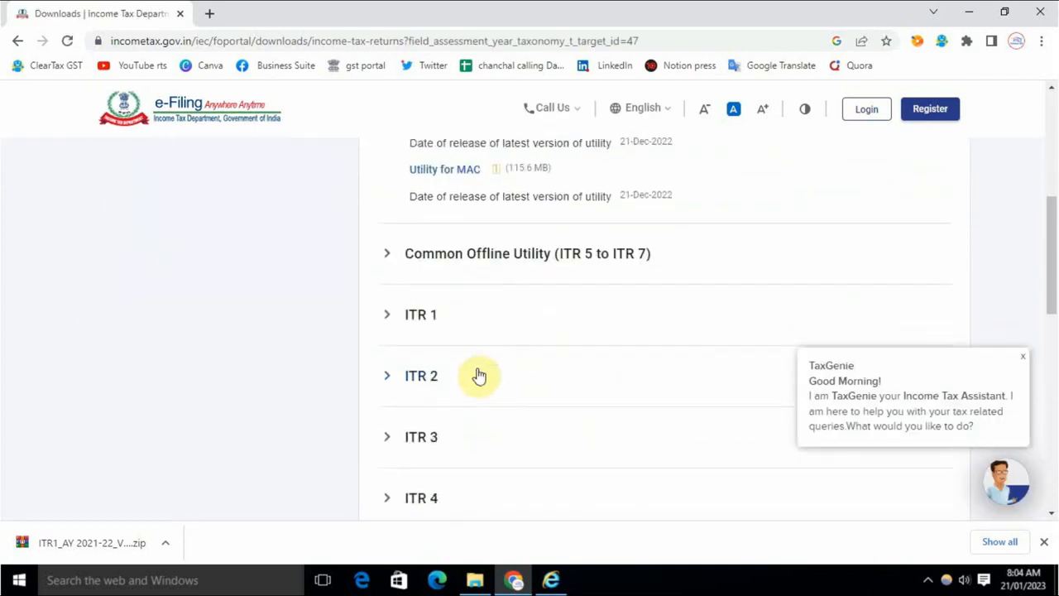
left_click(423, 320)
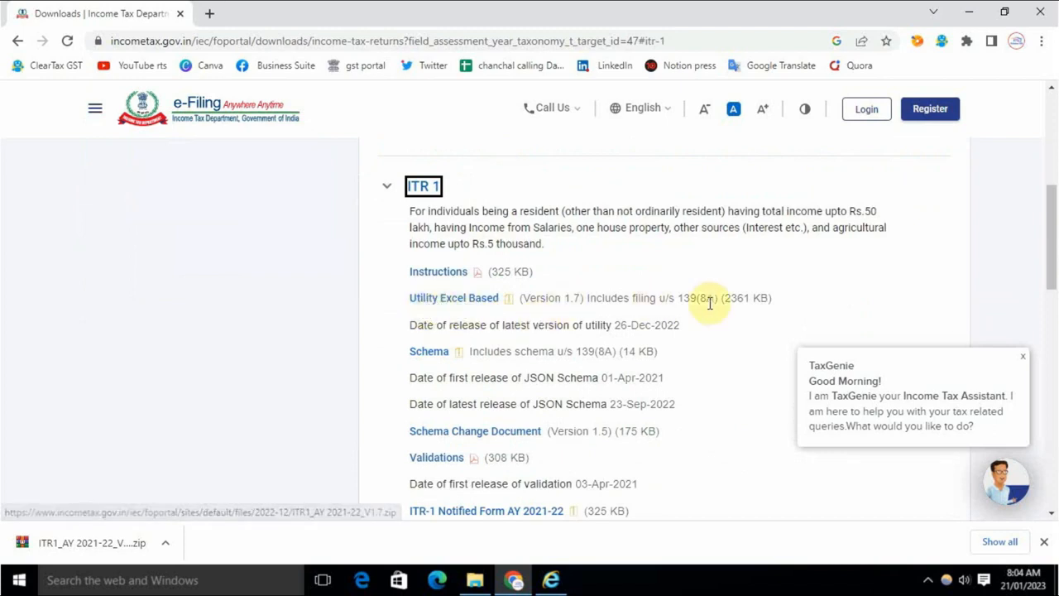
Step: Download the Excel-based ITR 1 utility and open ITR1_AY 2021-22_V1.7 in Excel
left_click_drag(679, 300, 720, 300)
left_click(689, 327)
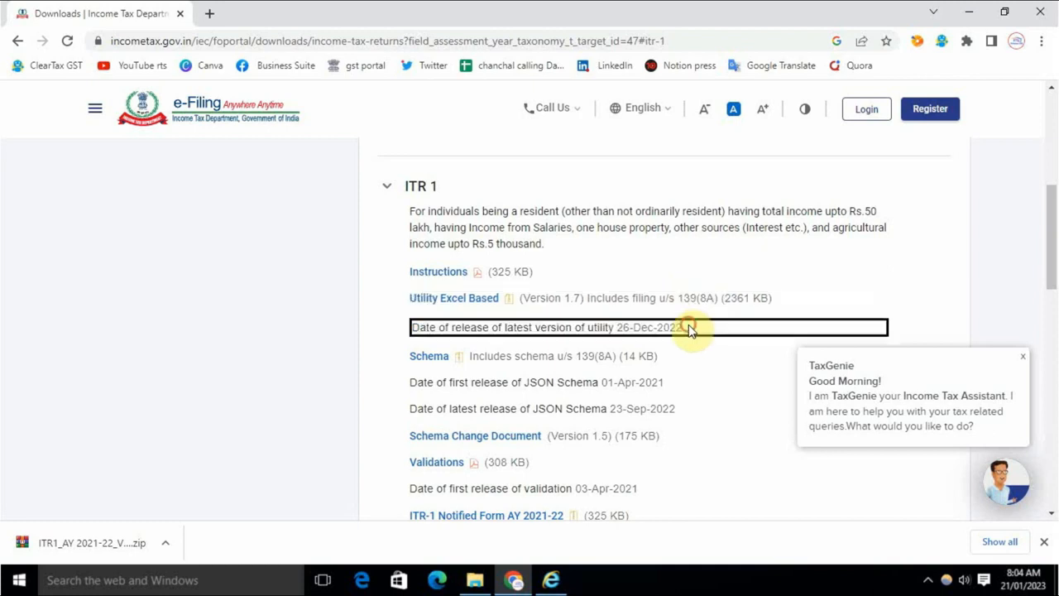
left_click(461, 303)
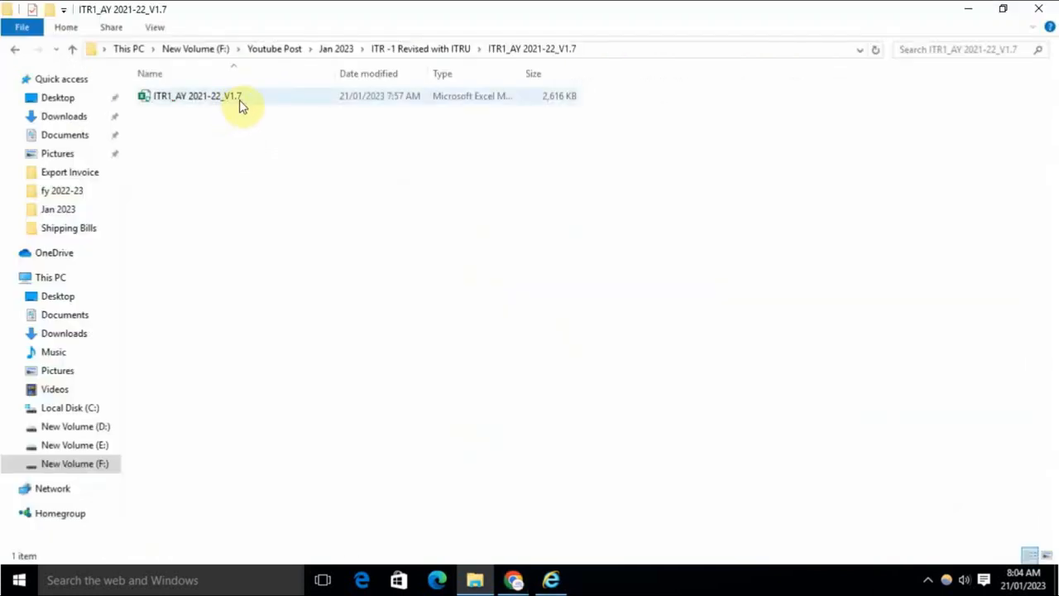
double_click(239, 101)
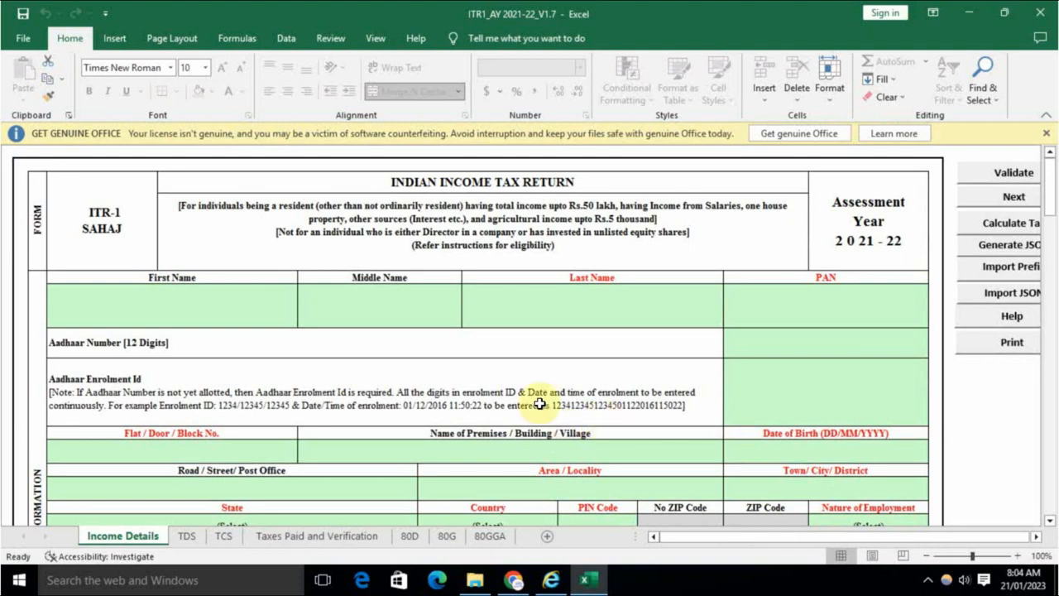
Step: Return to the e-Filing portal and log in
left_click(515, 579)
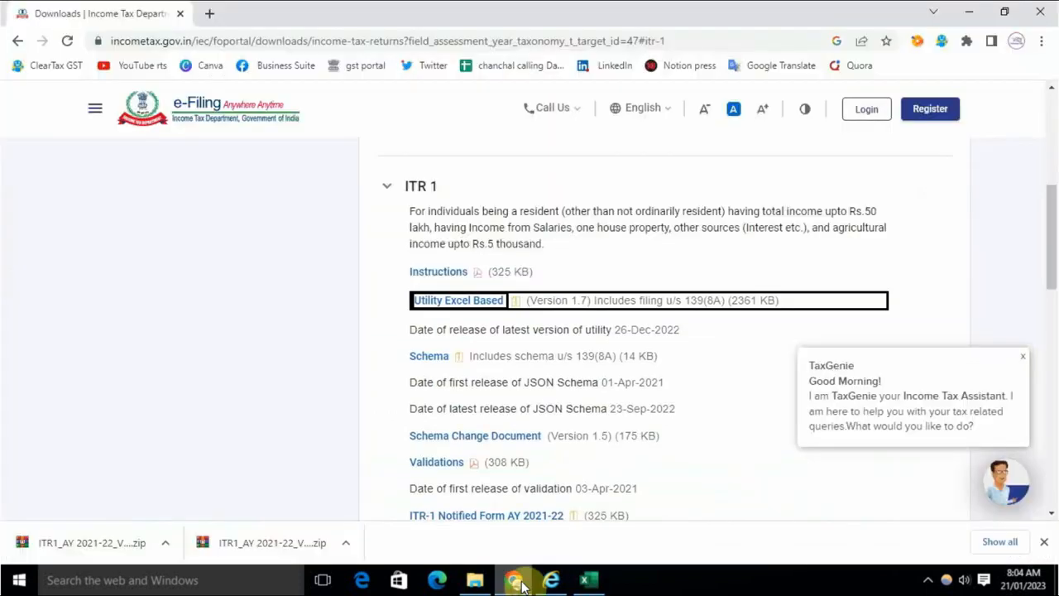
scroll(390, 355, "up", 5)
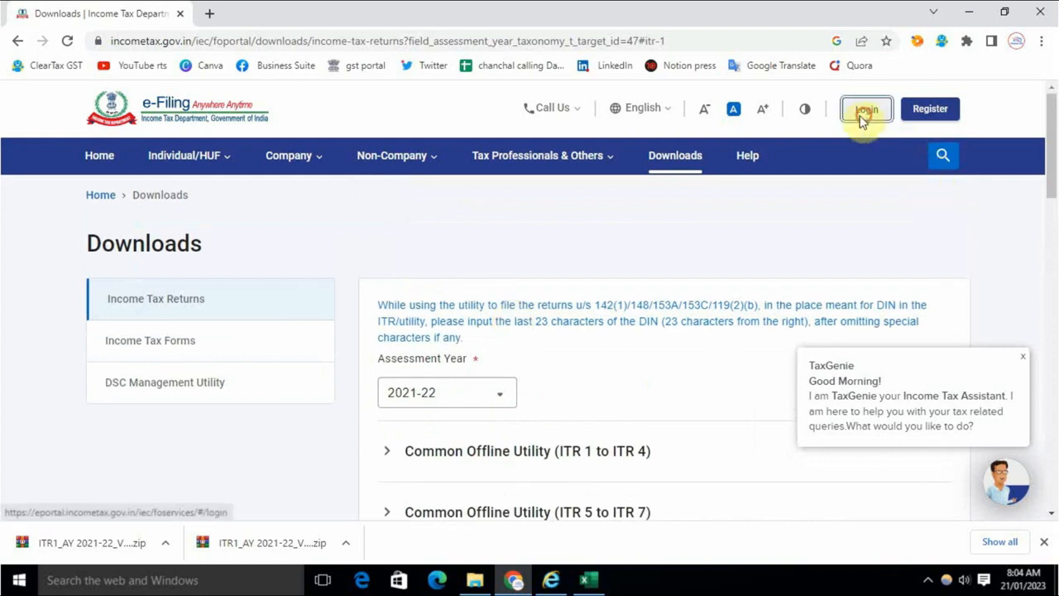
left_click(865, 111)
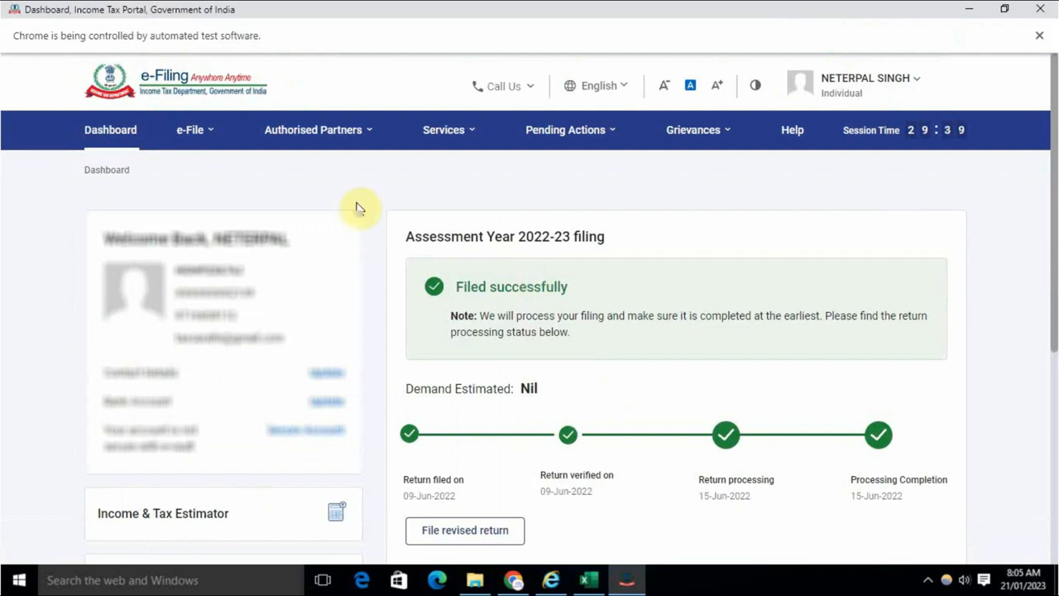
Step: Download the pre-filled data JSON for assessment year 2021-22 and return to the ITR-1 workbook
left_click(197, 135)
left_click(256, 174)
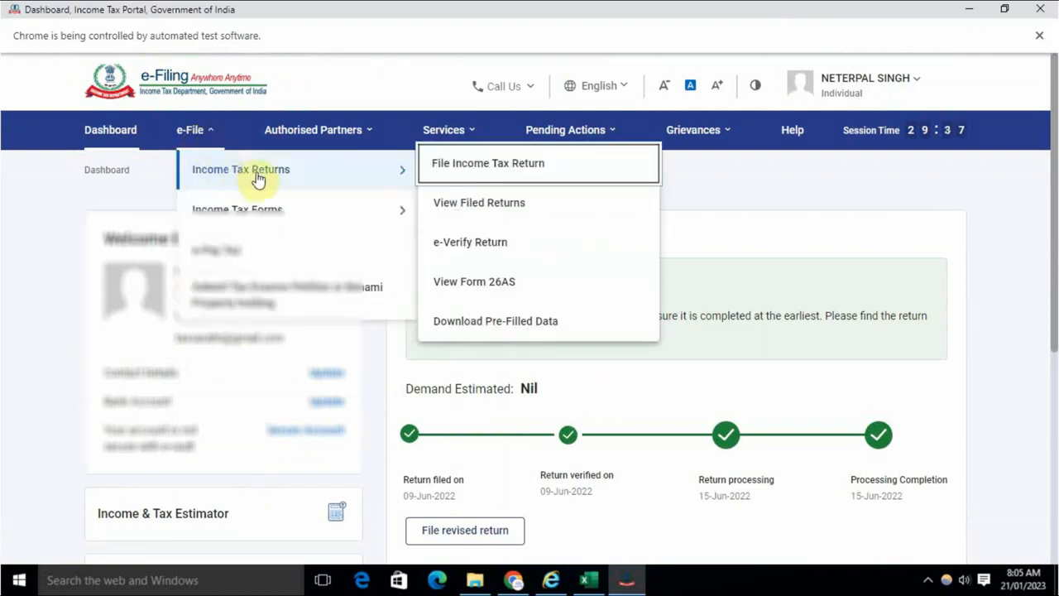
left_click(478, 328)
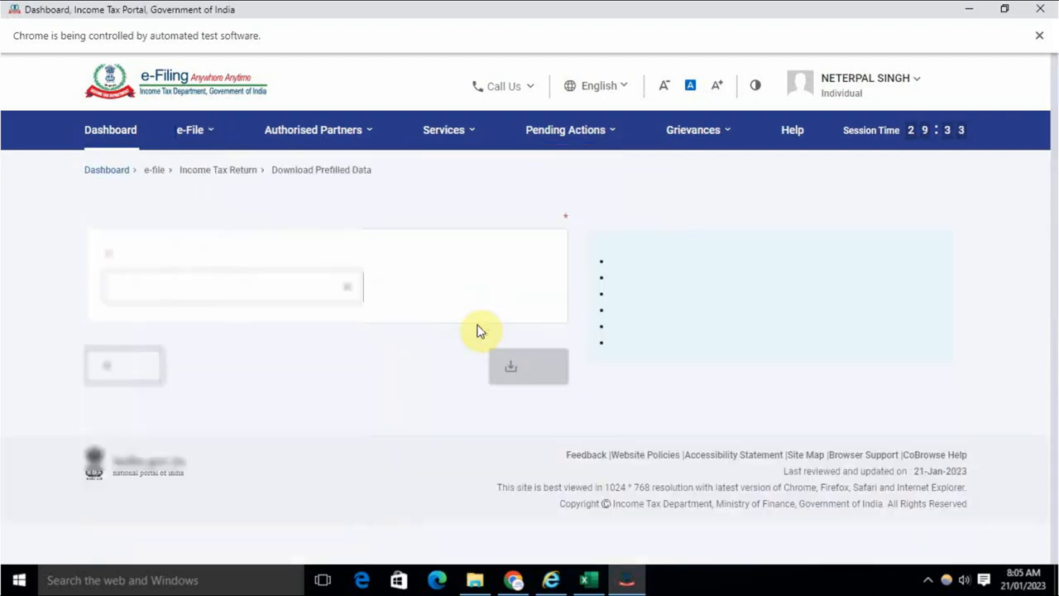
left_click(278, 325)
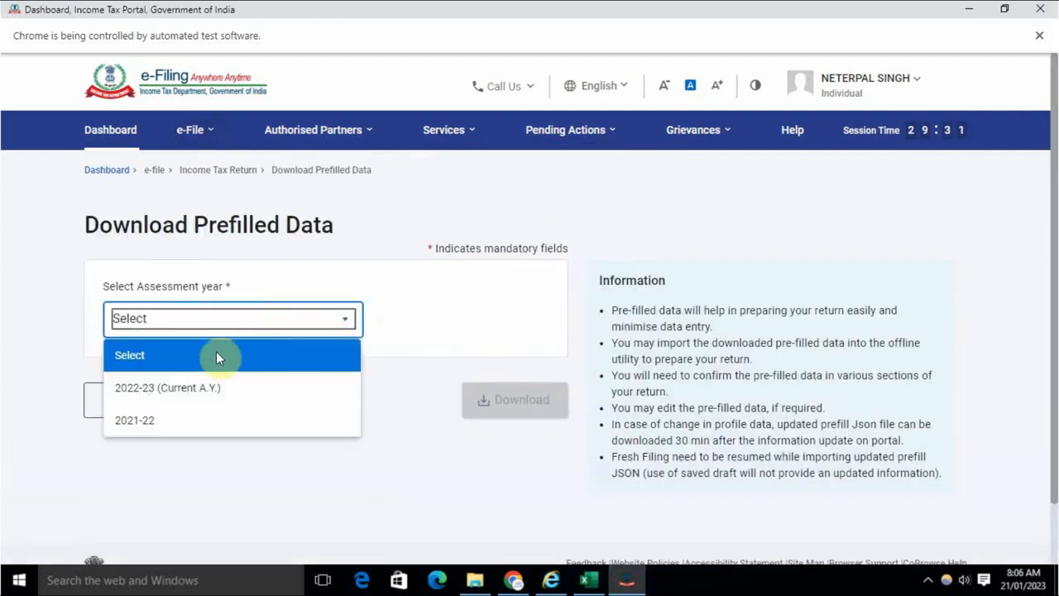
left_click(165, 422)
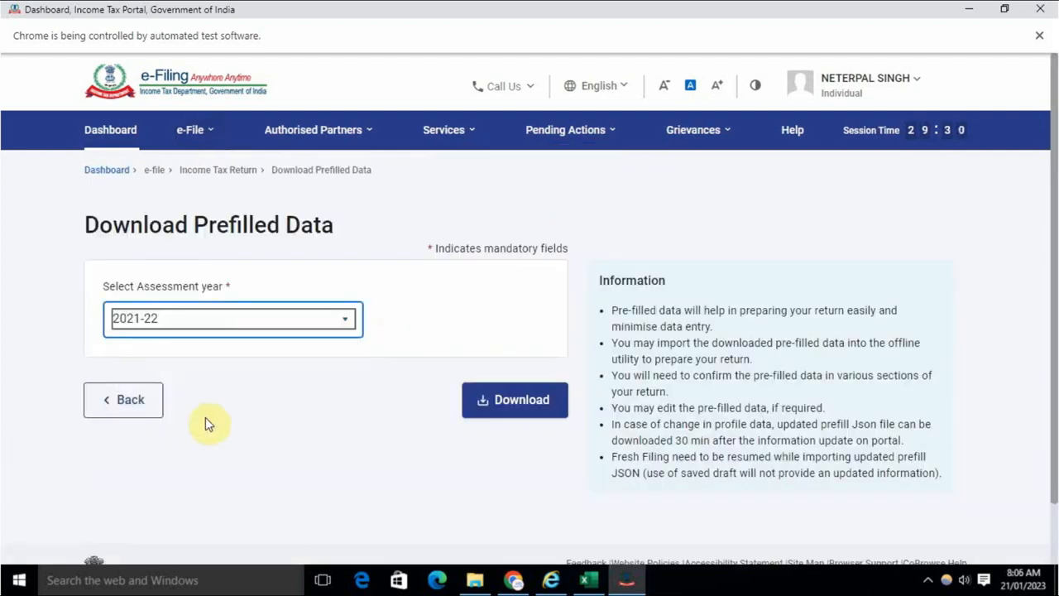
left_click(501, 402)
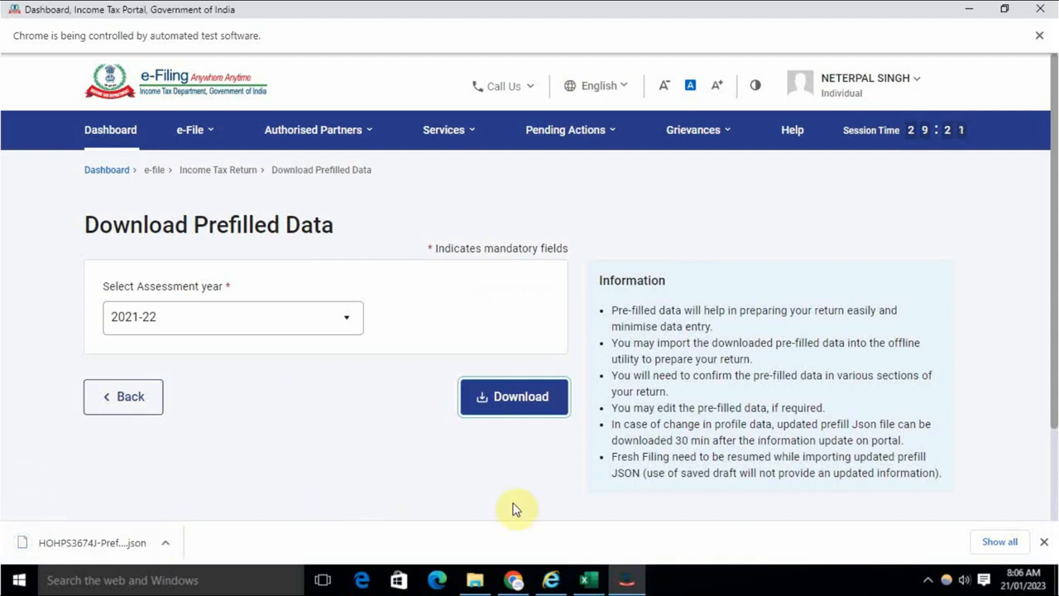
left_click(588, 579)
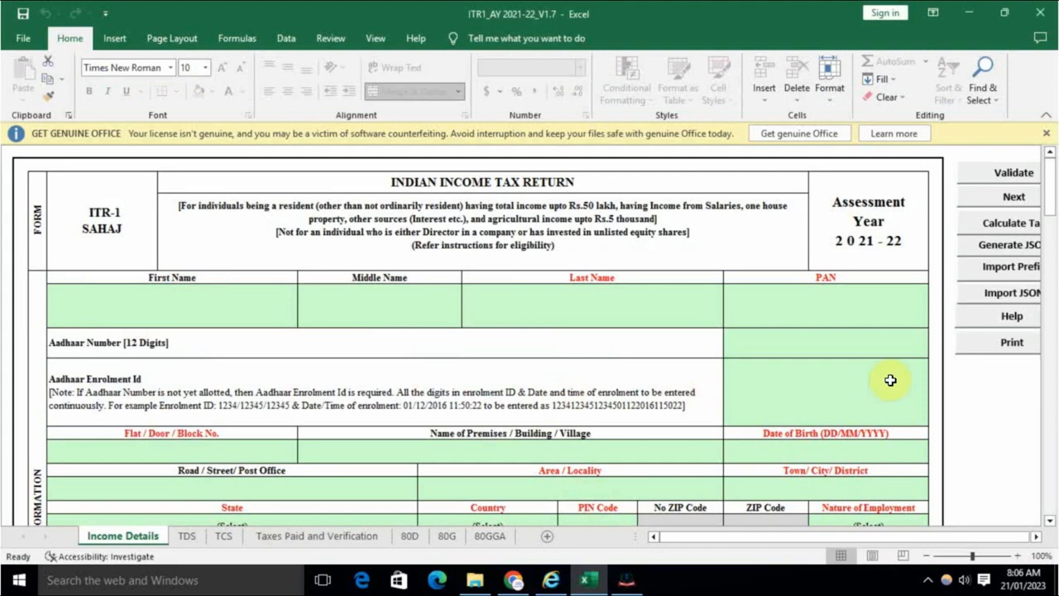
Step: Import the 2021-22 pre-filled JSON from the F: drive with Import Prefill
left_click_drag(893, 538, 778, 533)
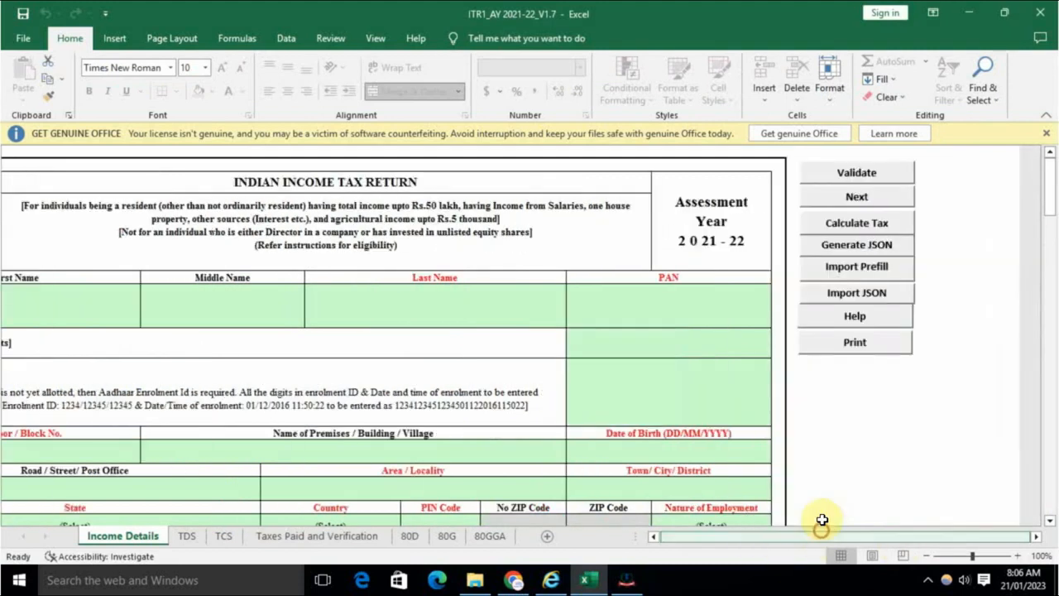
left_click(868, 273)
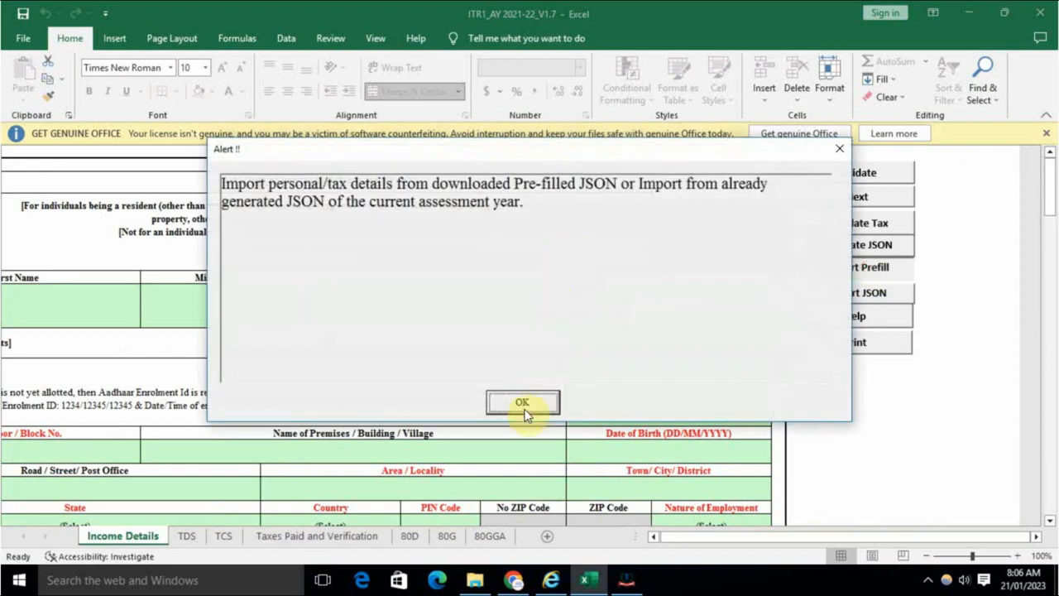
left_click(521, 404)
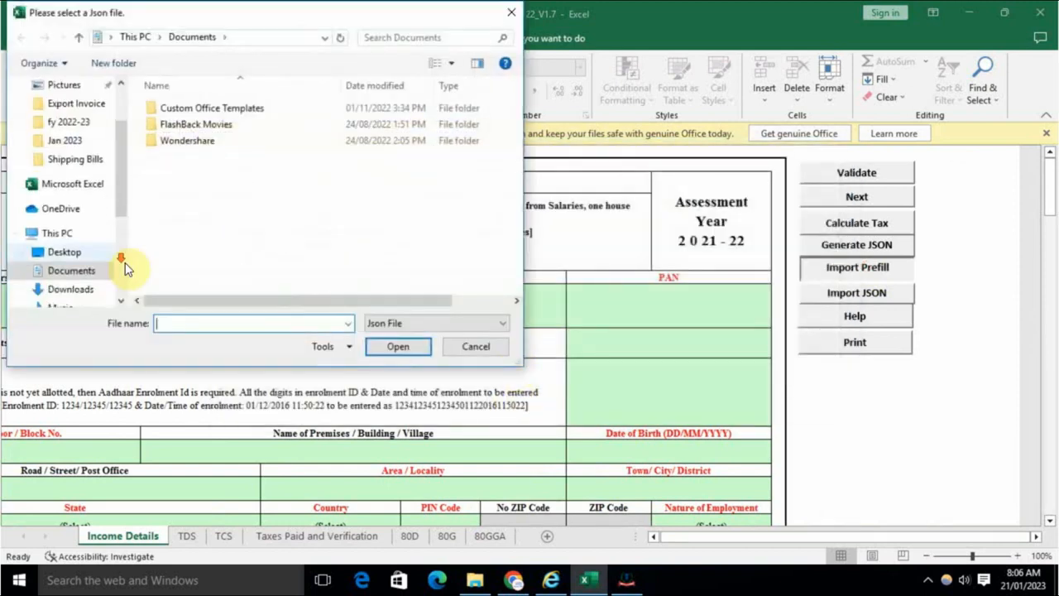
scroll(111, 262, "down", 3)
scroll(112, 263, "down", 2)
left_click(109, 234)
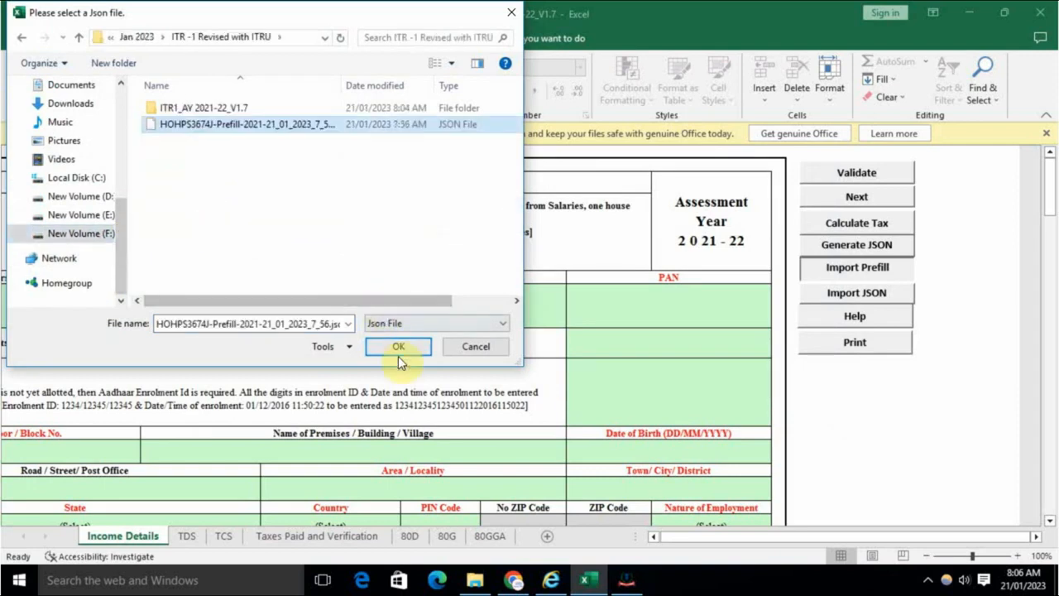
left_click(398, 346)
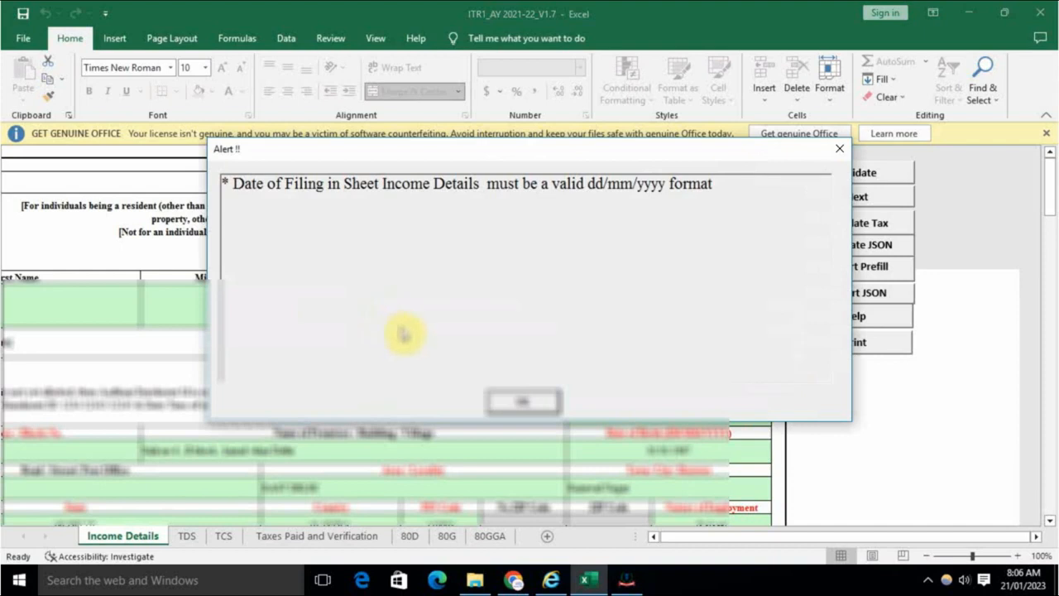
left_click(524, 402)
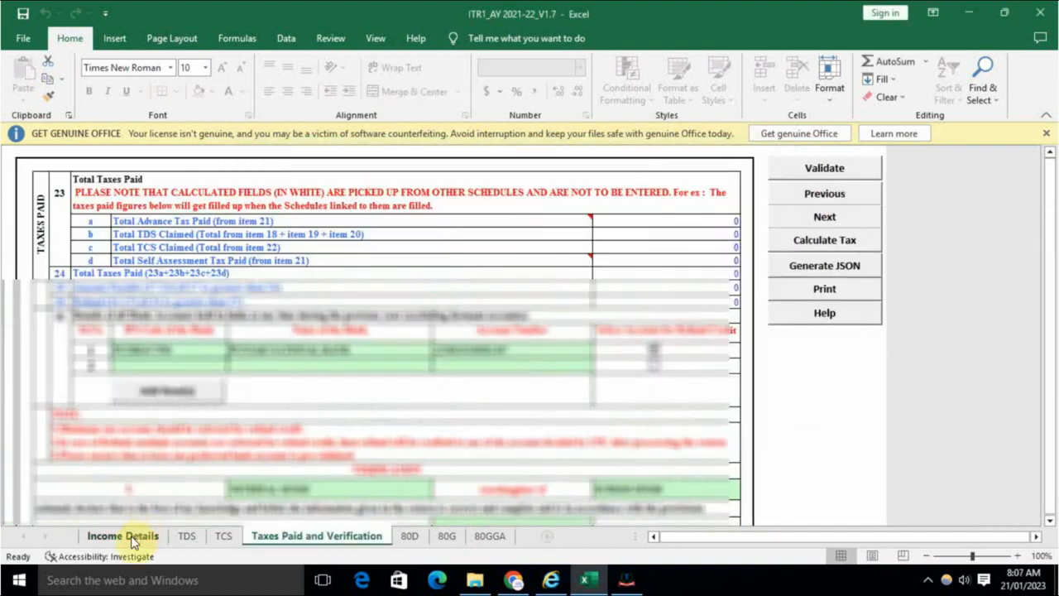
left_click(141, 536)
left_click_drag(760, 542, 734, 540)
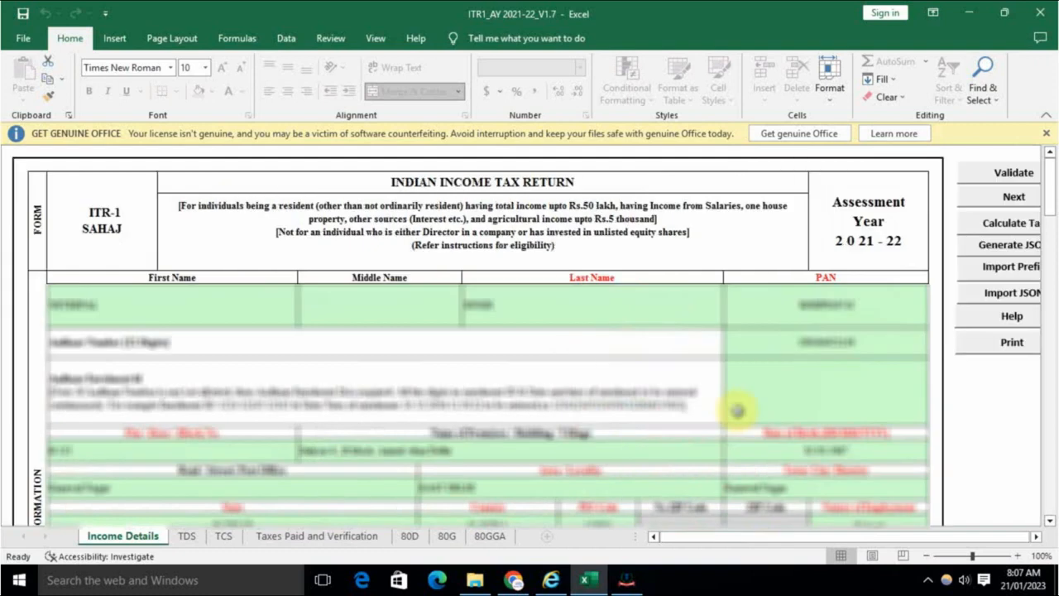
scroll(737, 411, "down", 10)
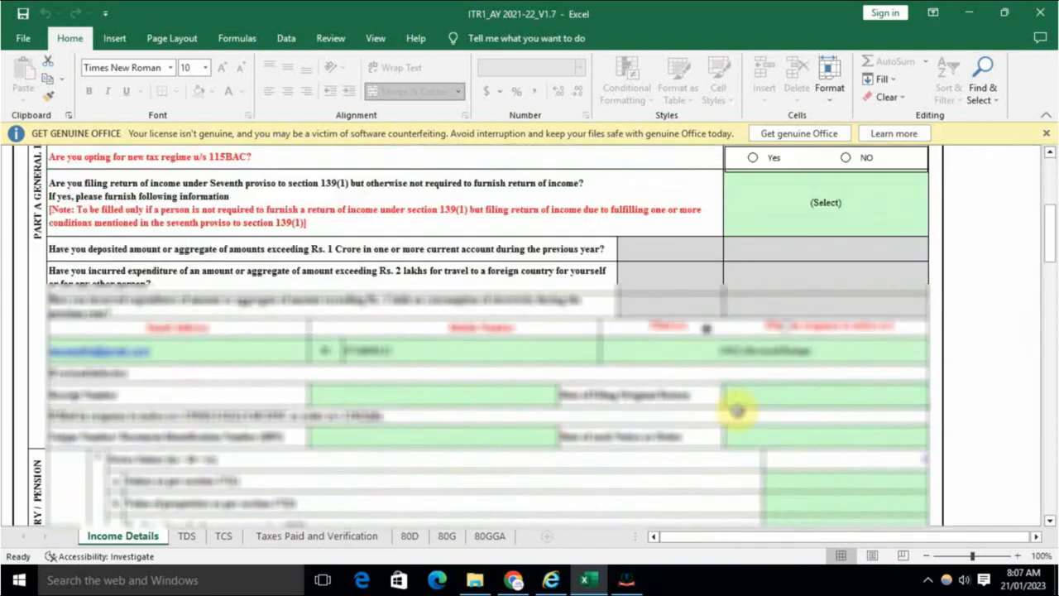
scroll(737, 410, "down", 15)
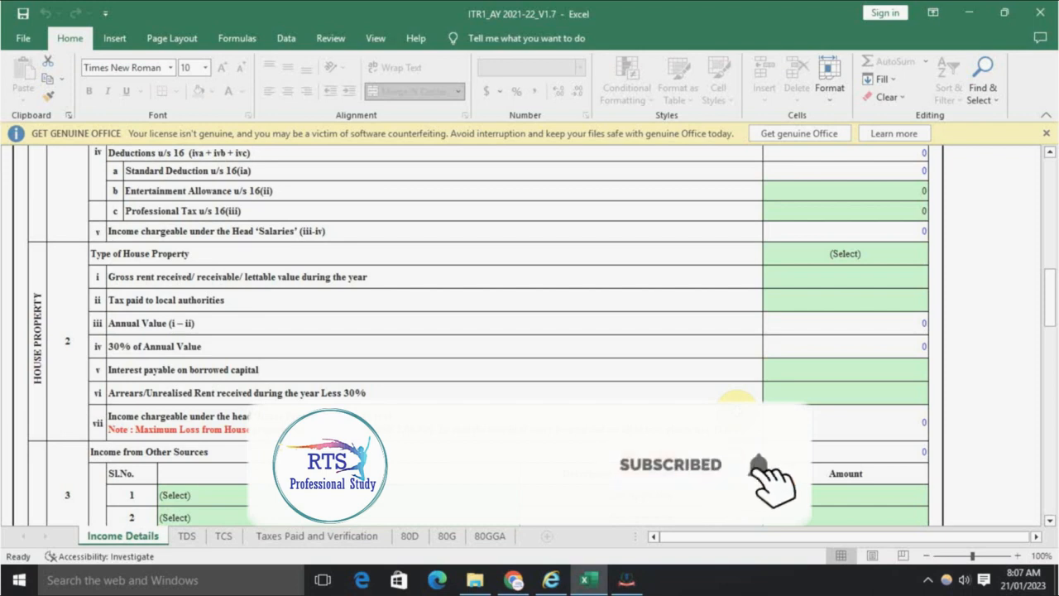
scroll(750, 439, "up", 4)
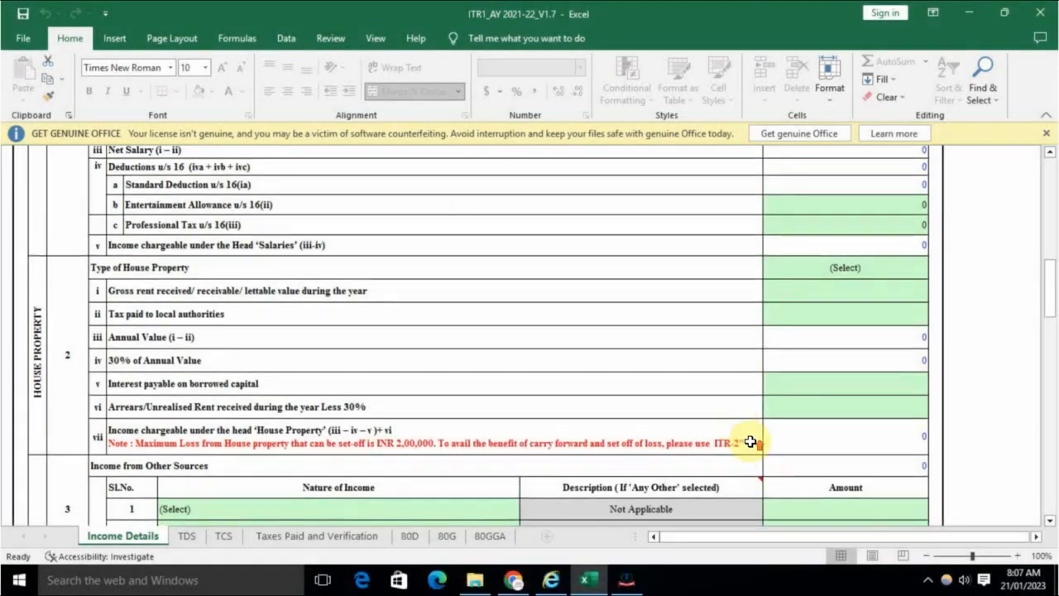
scroll(750, 441, "up", 6)
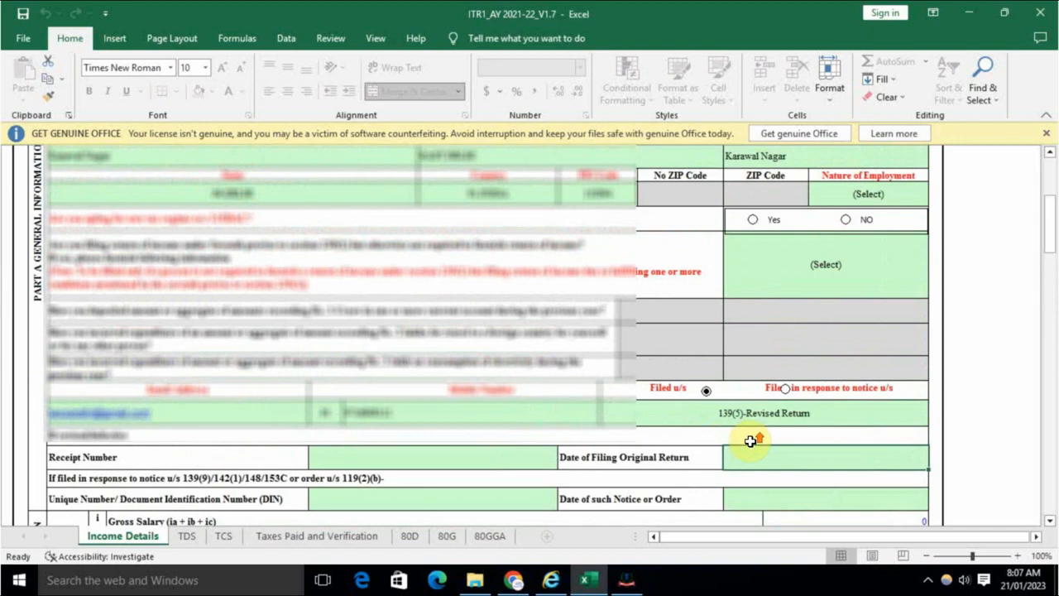
scroll(749, 441, "up", 5)
scroll(750, 441, "down", 6)
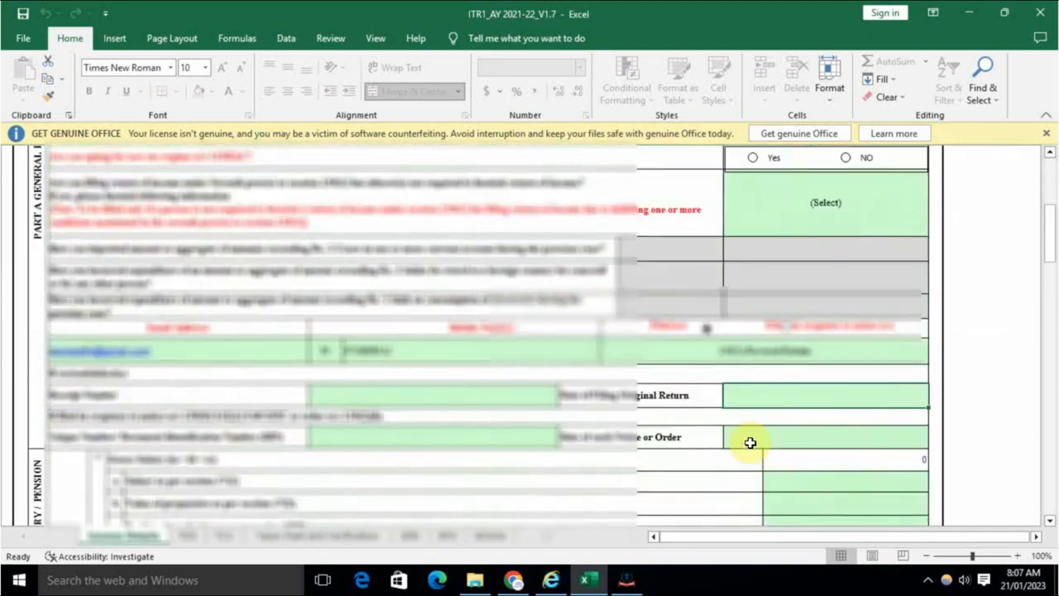
scroll(750, 443, "down", 3)
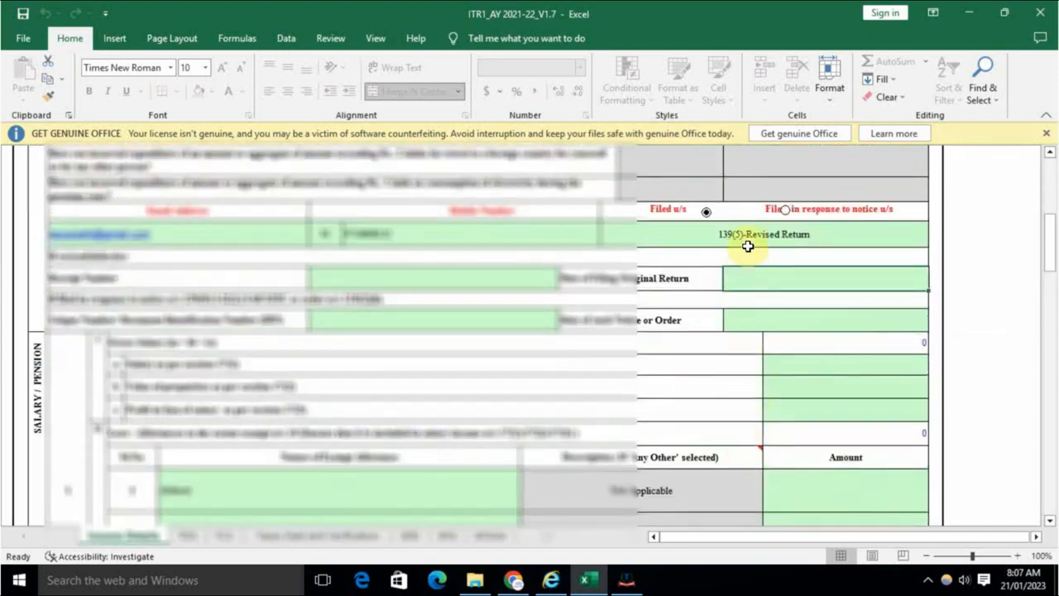
Step: Set Filed u/s to 139(8A), look at the new Part A Gen_139(8A) sheet, then return to Income Details
left_click(748, 235)
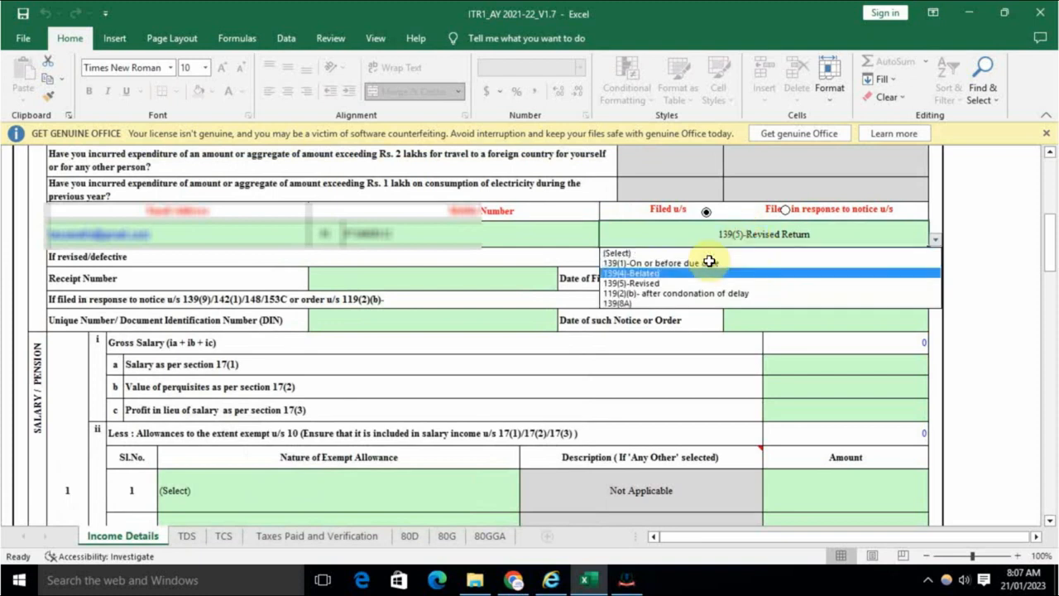
left_click(662, 308)
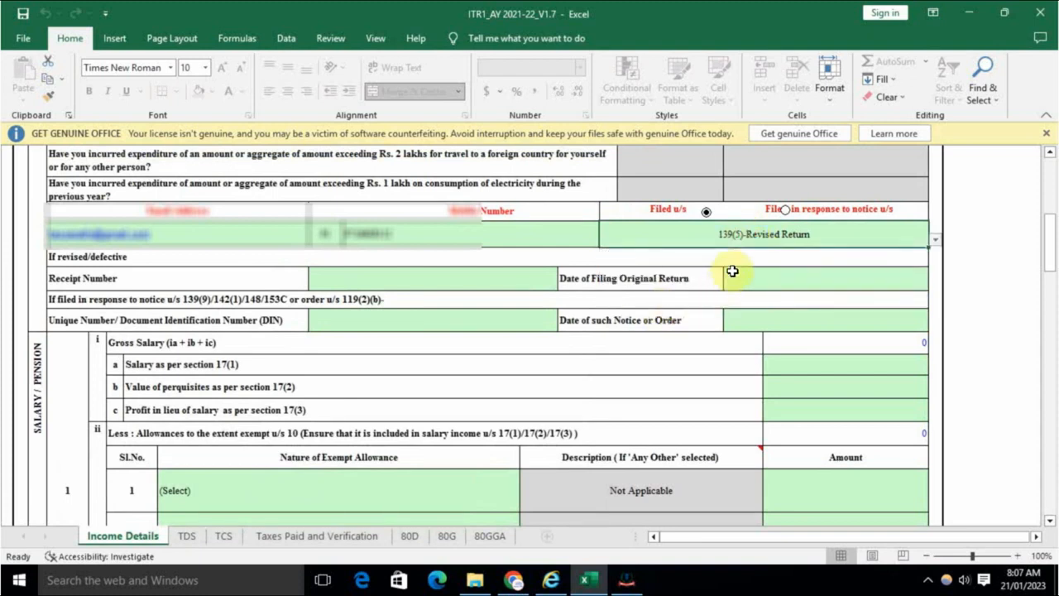
left_click(748, 245)
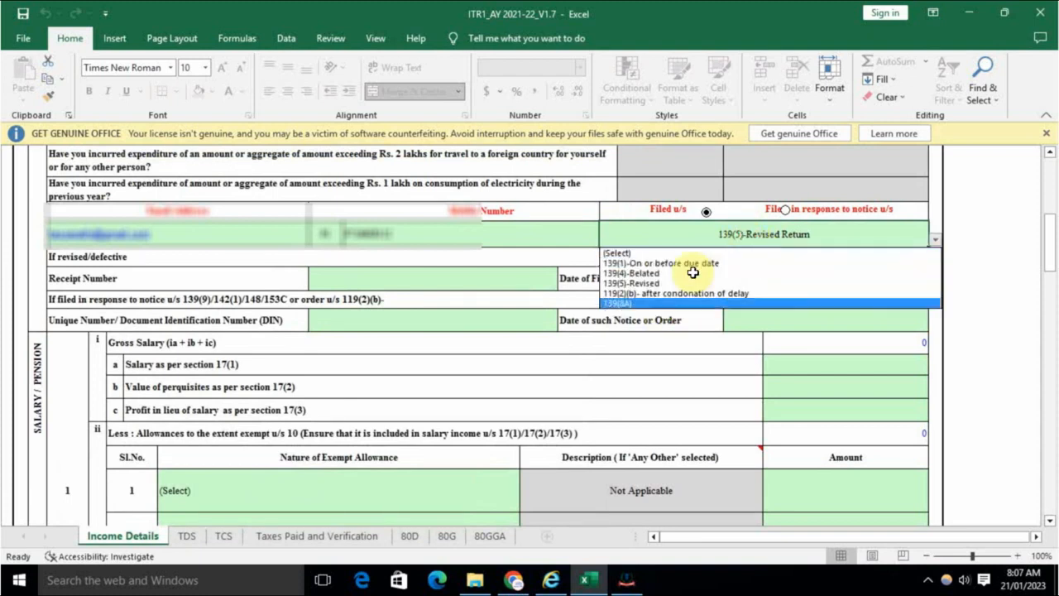
left_click(646, 297)
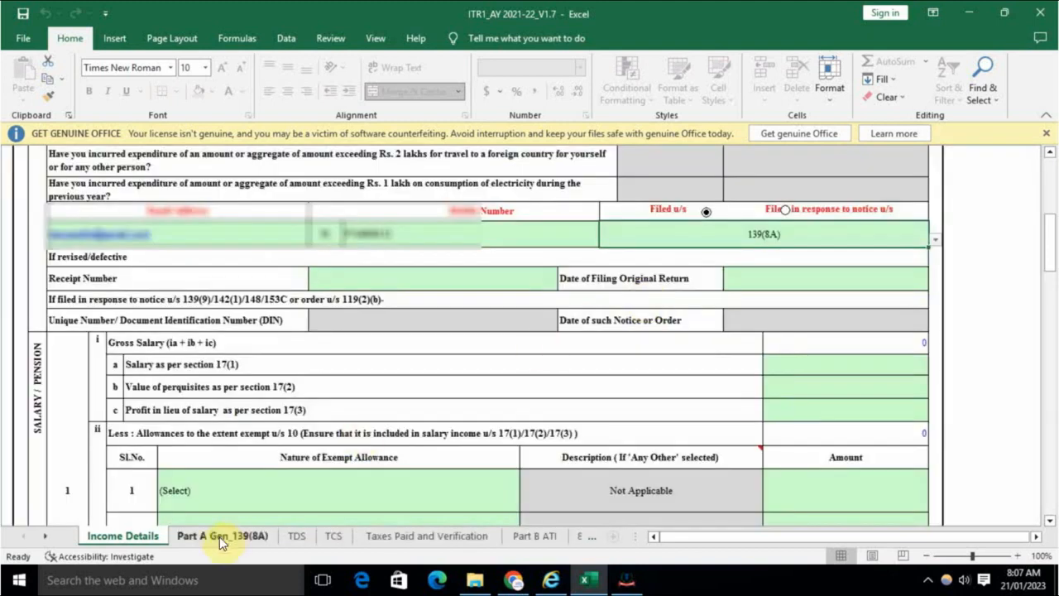
left_click(219, 537)
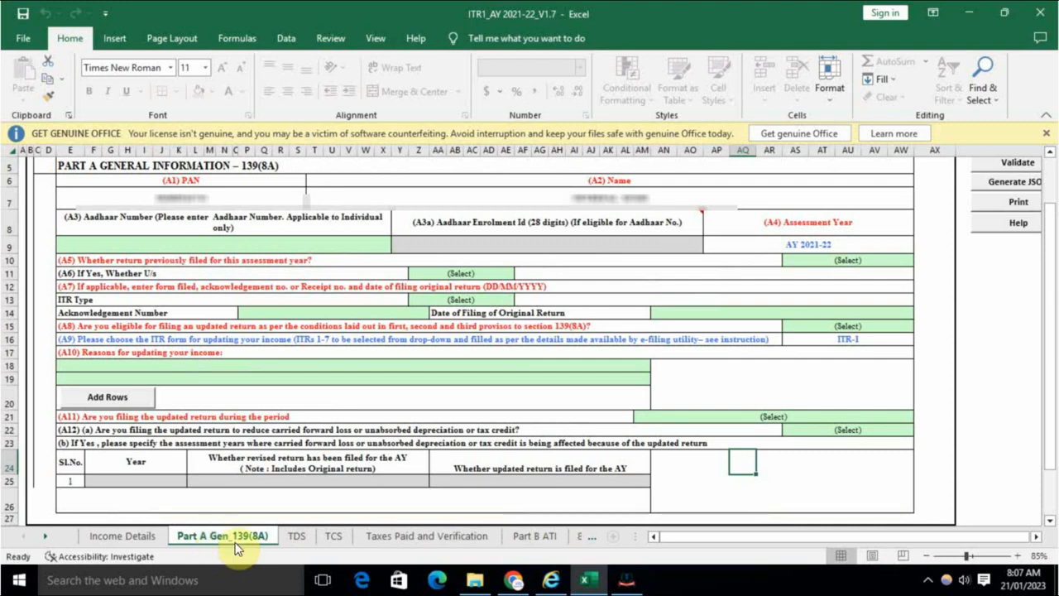
left_click(139, 538)
scroll(703, 330, "down", 2)
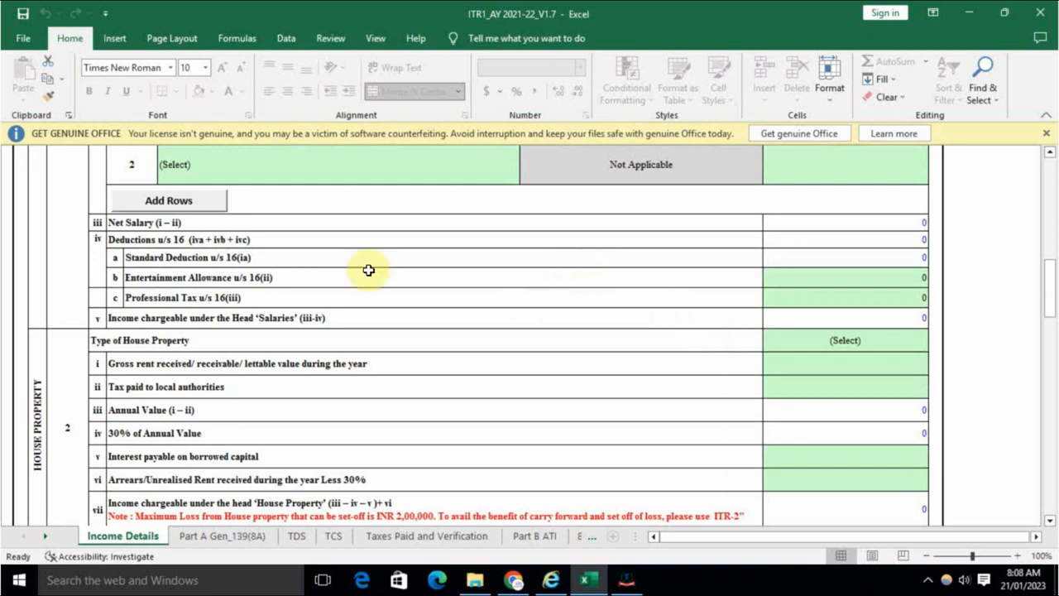
Step: Enter 300000 as Salary as per section 17(1) on Income Details
scroll(408, 302, "up", 1)
scroll(455, 346, "up", 3)
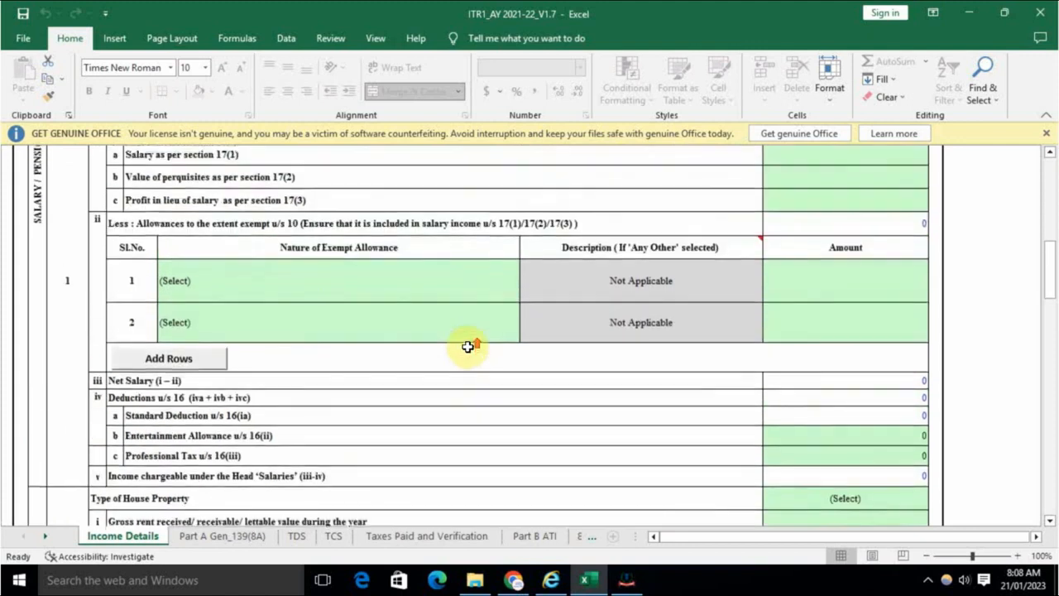
scroll(430, 331, "down", 1)
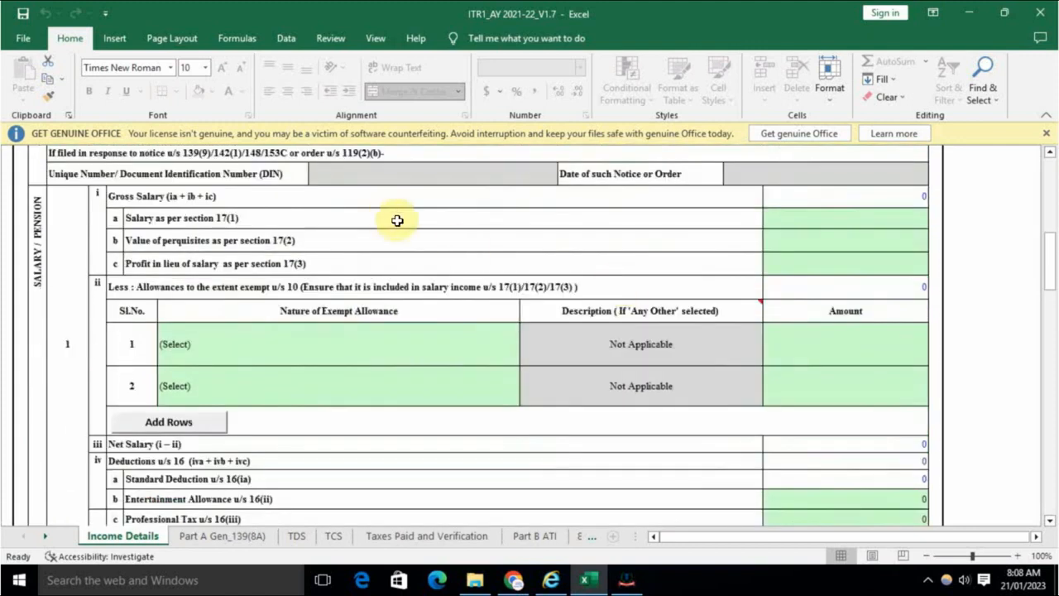
double_click(842, 222)
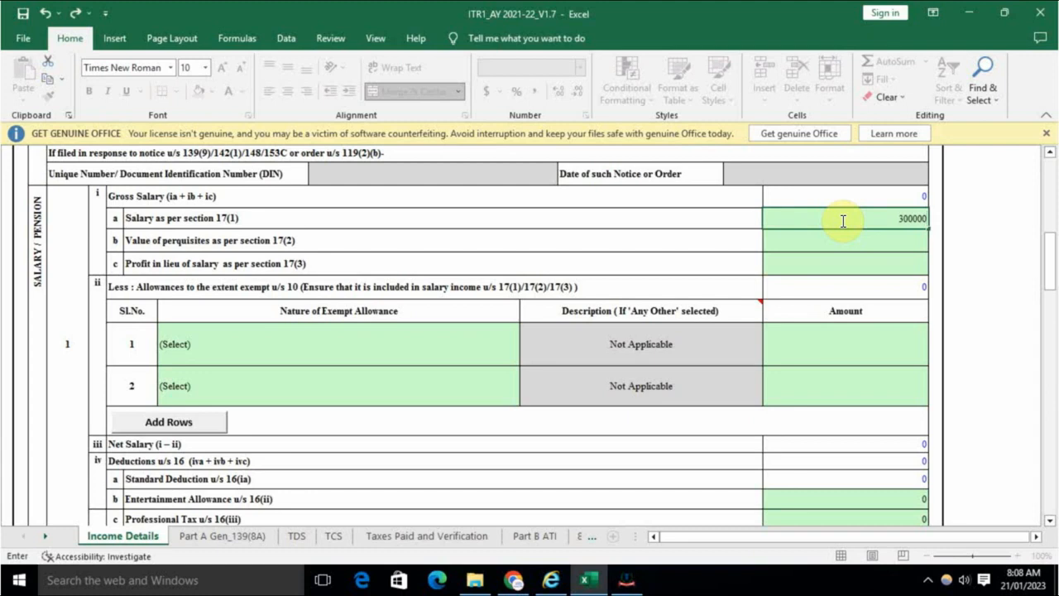
left_click(821, 236)
scroll(770, 364, "down", 3)
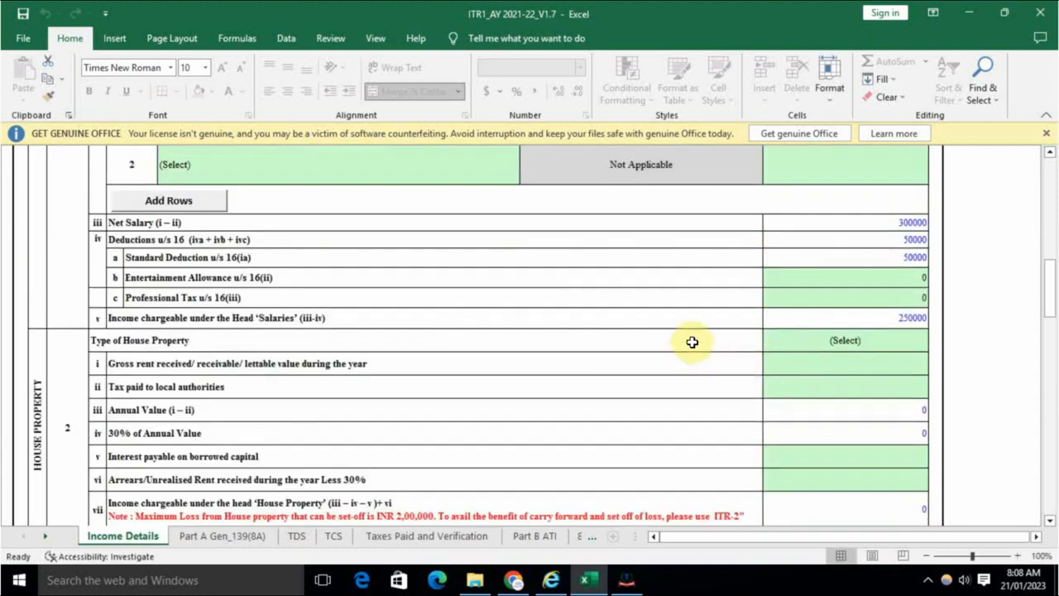
Step: Set the nature of income in Other Sources row 1 to Any Other
scroll(691, 344, "down", 5)
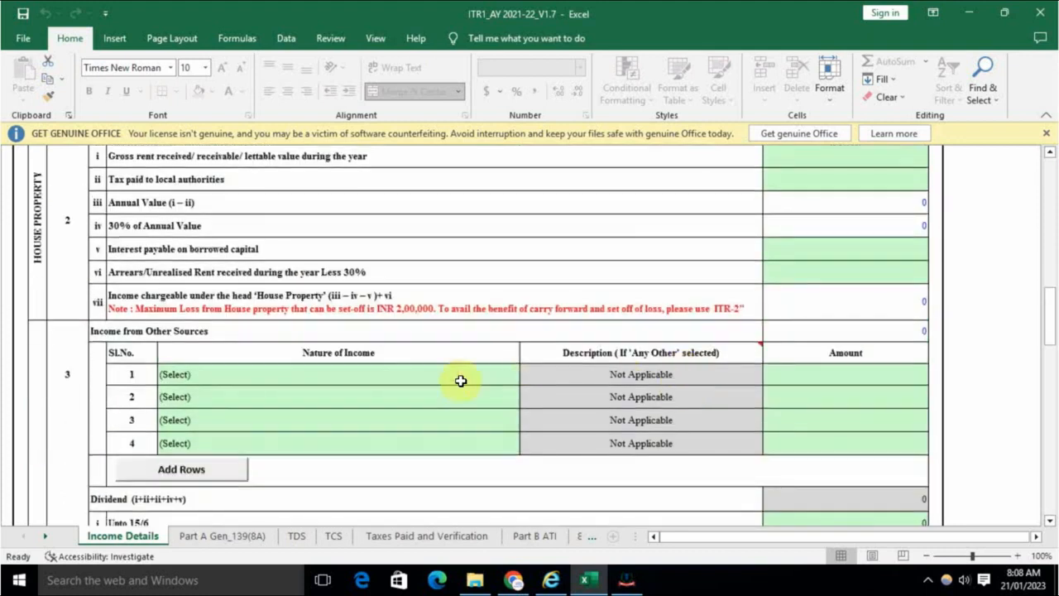
left_click(359, 378)
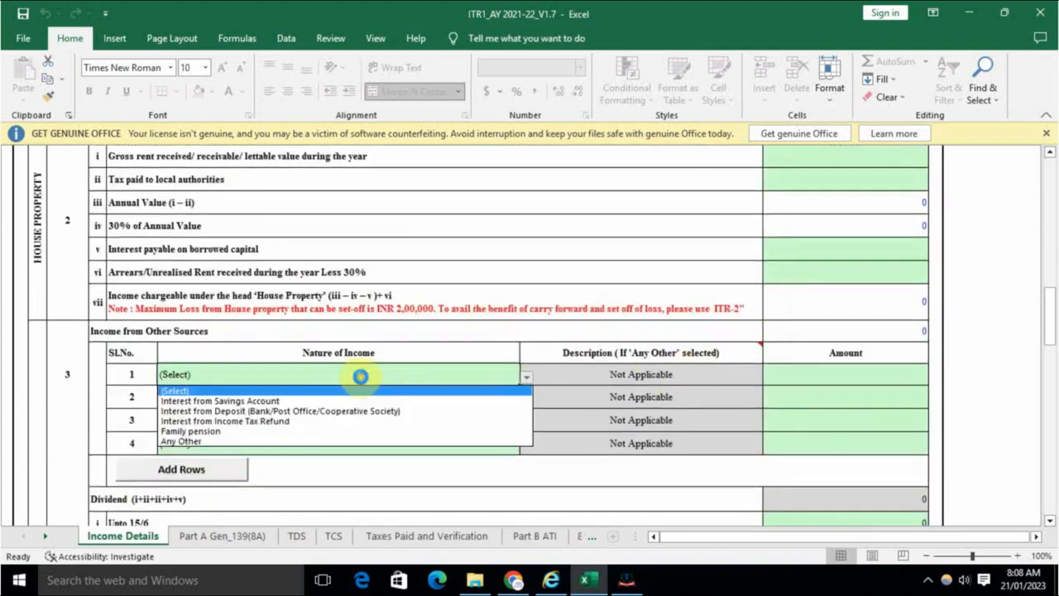
key("Escape")
left_click(800, 372)
left_click(494, 378)
left_click(527, 377)
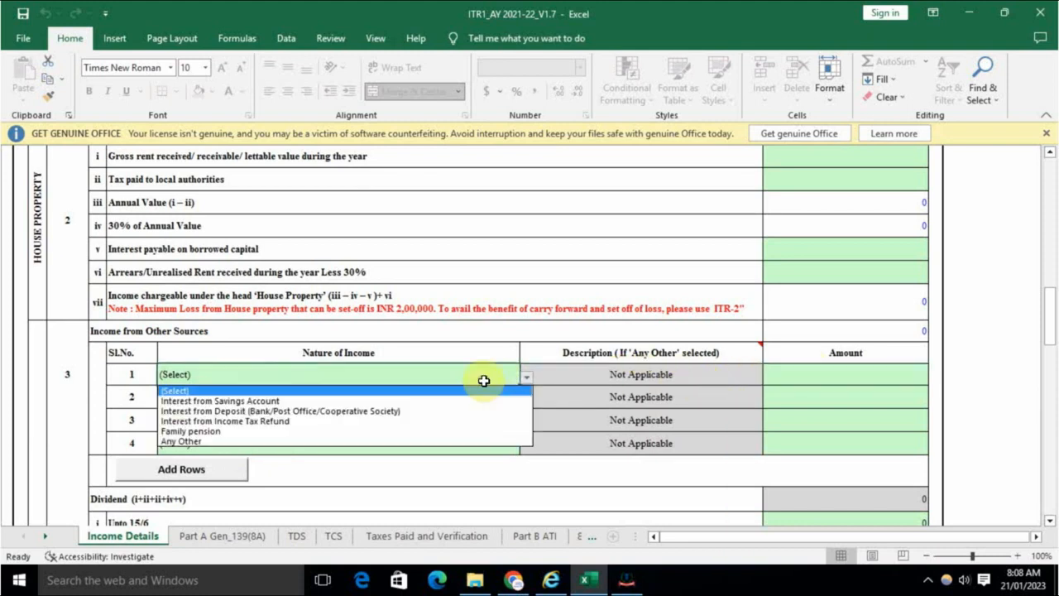
left_click(252, 443)
Step: Enter description 'other income' with amount 150000, making Gross Total Income 400000
left_click(578, 375)
double_click(578, 375)
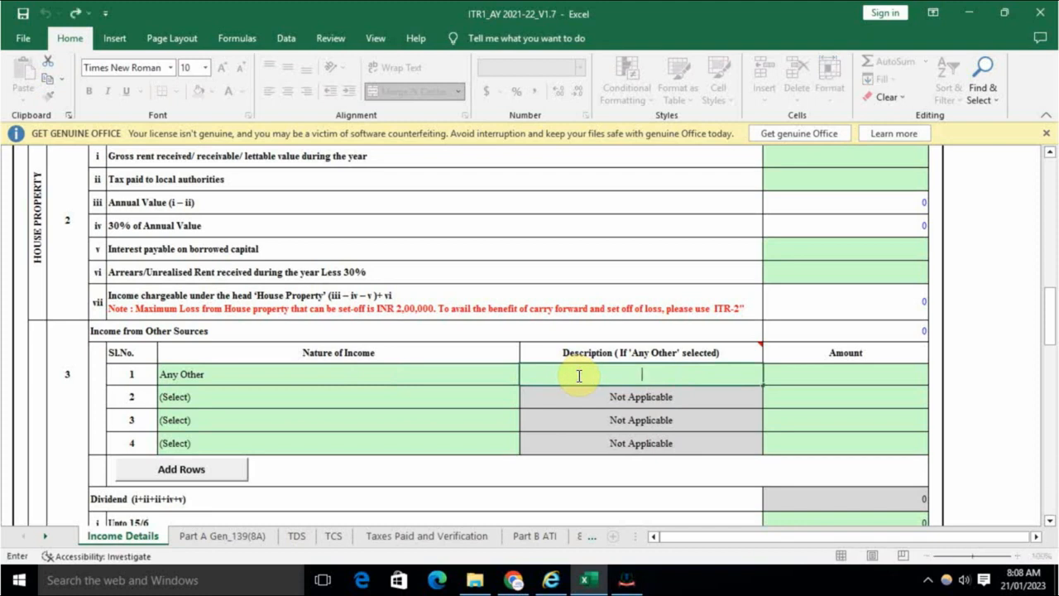
type("other income")
left_click(811, 375)
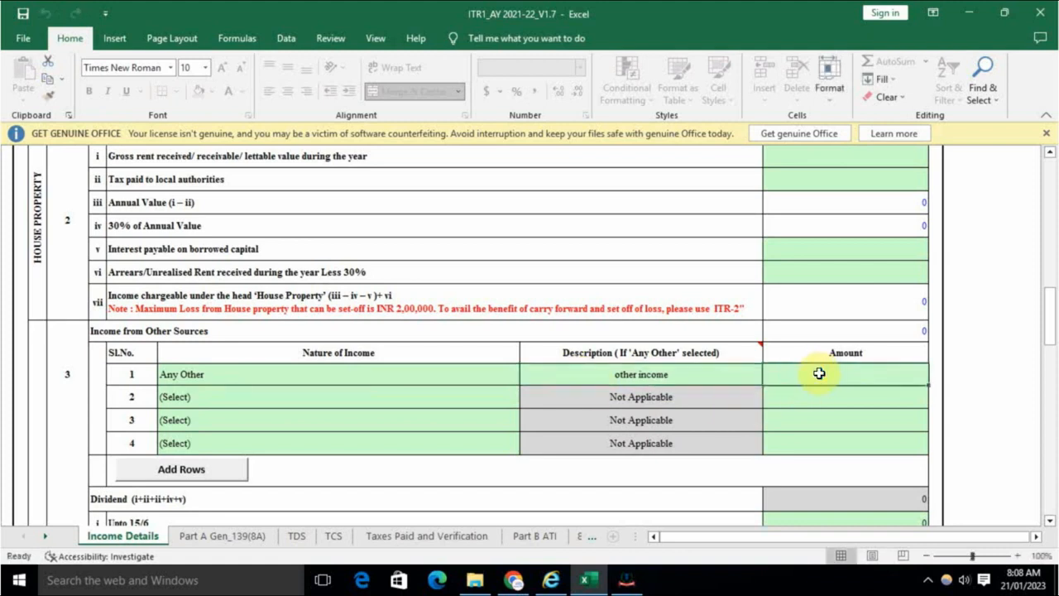
type("15000")
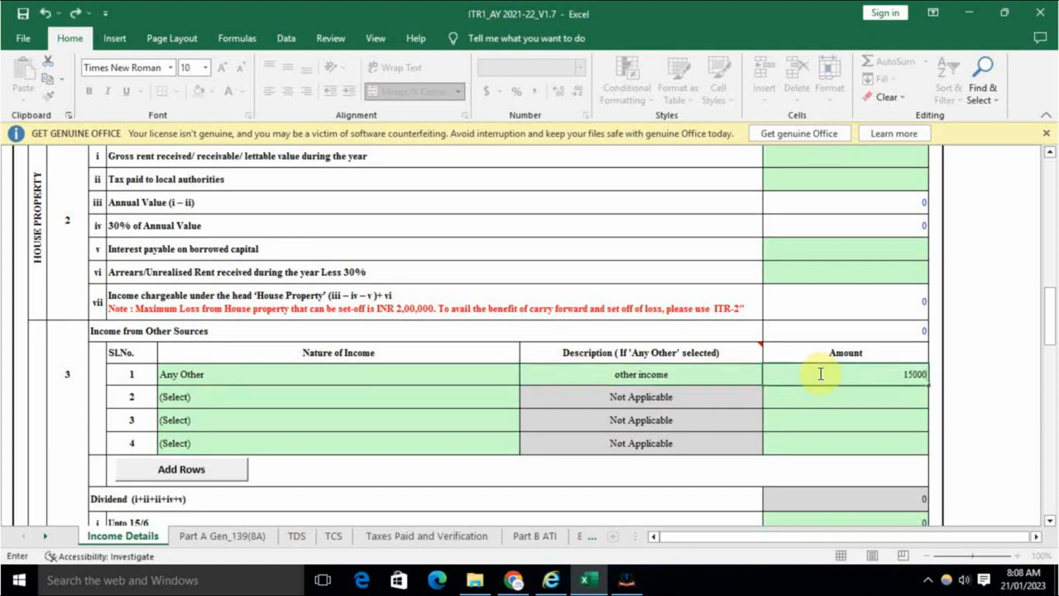
type("0")
left_click(846, 396)
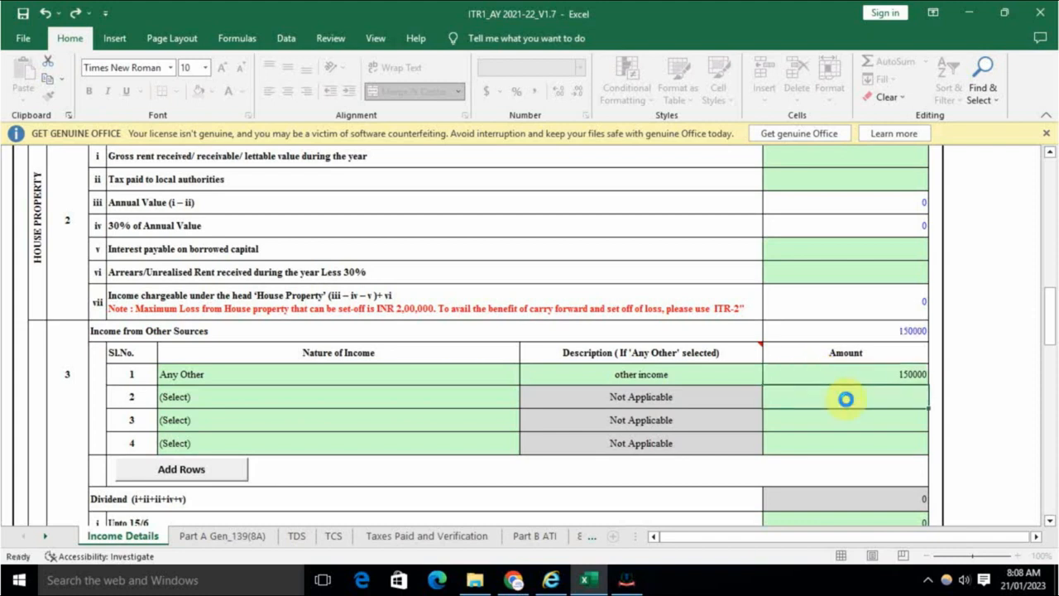
scroll(847, 393, "down", 5)
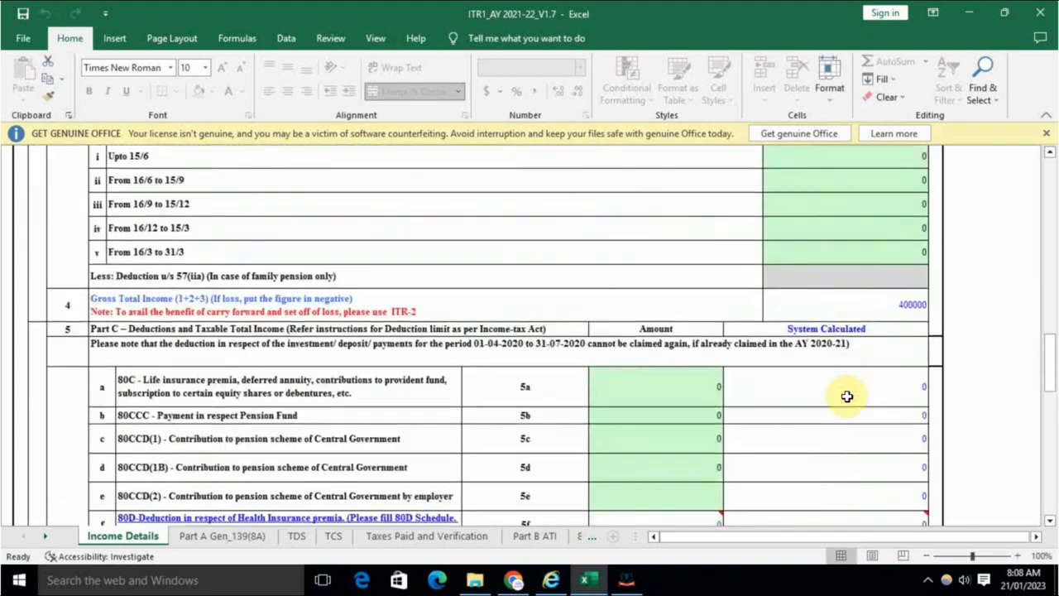
left_click(866, 306)
scroll(726, 348, "up", 3)
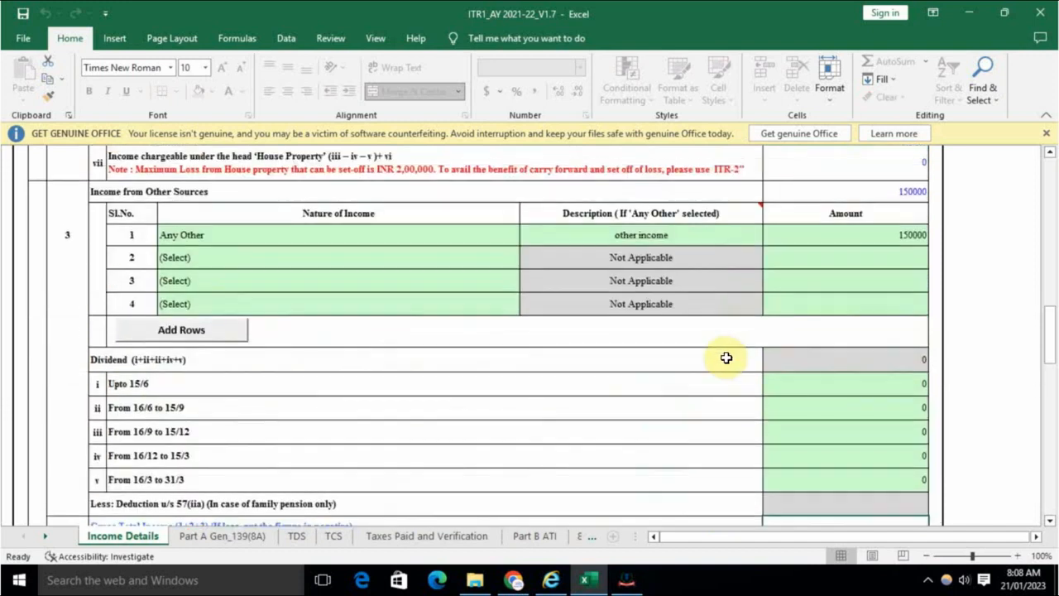
scroll(727, 358, "down", 5)
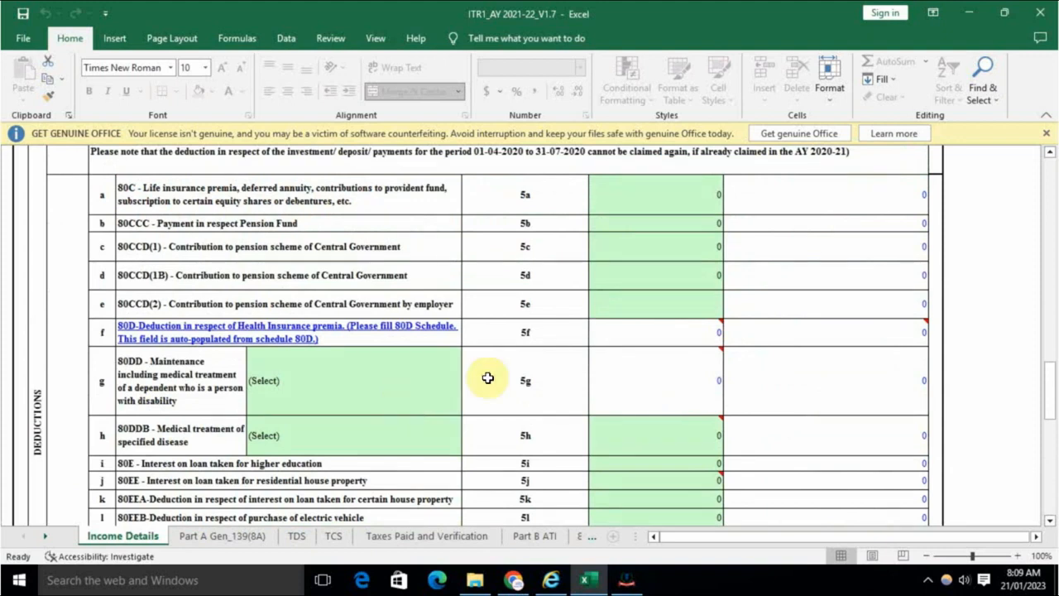
Step: Validate Income Details, which flags the 115BAC regime choice and Nature of Employment as missing
scroll(699, 390, "up", 2)
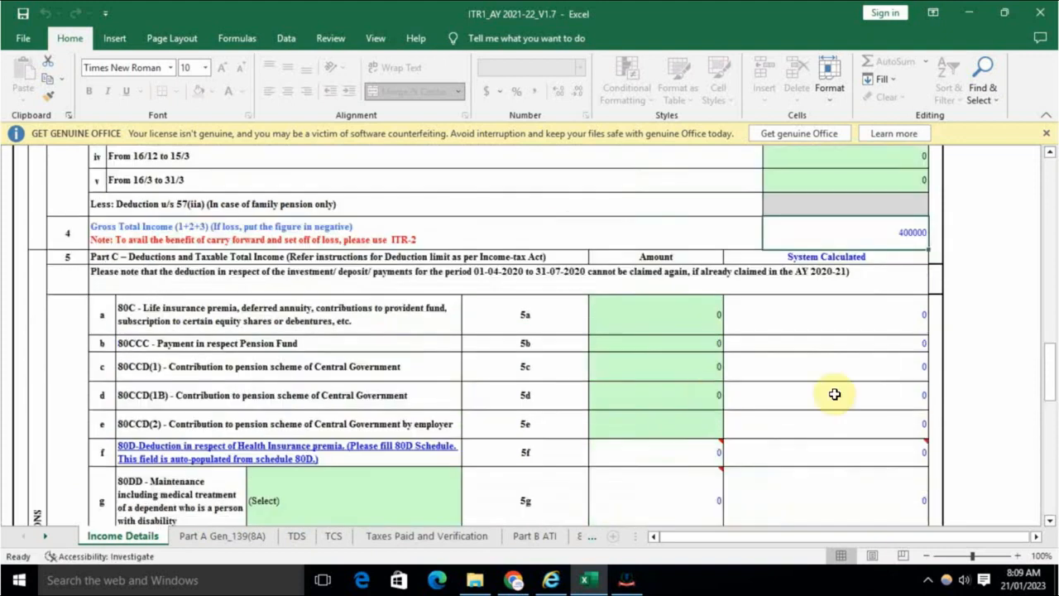
scroll(675, 409, "down", 6)
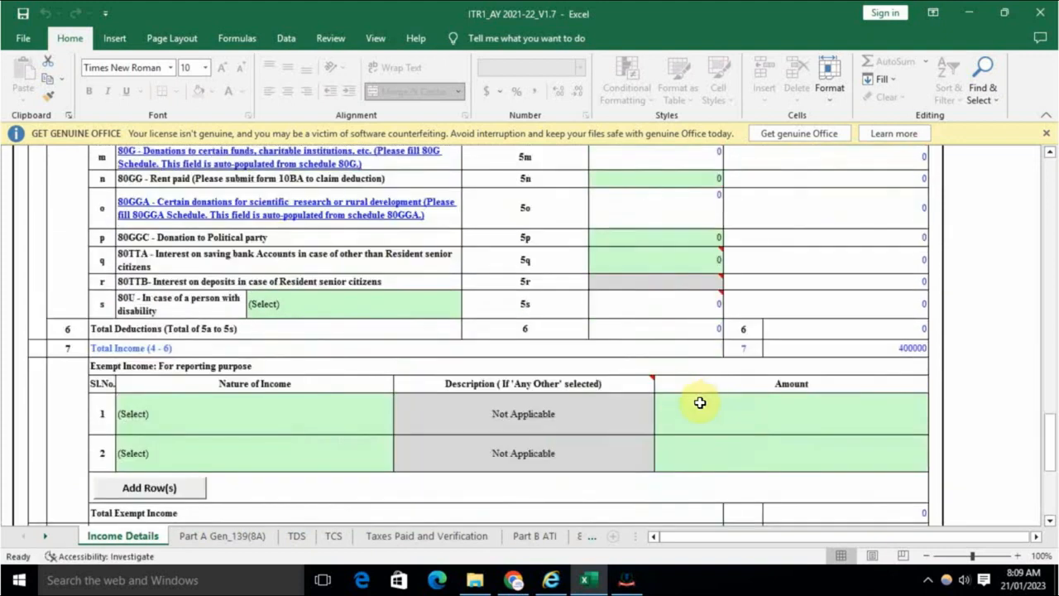
scroll(736, 383, "down", 6)
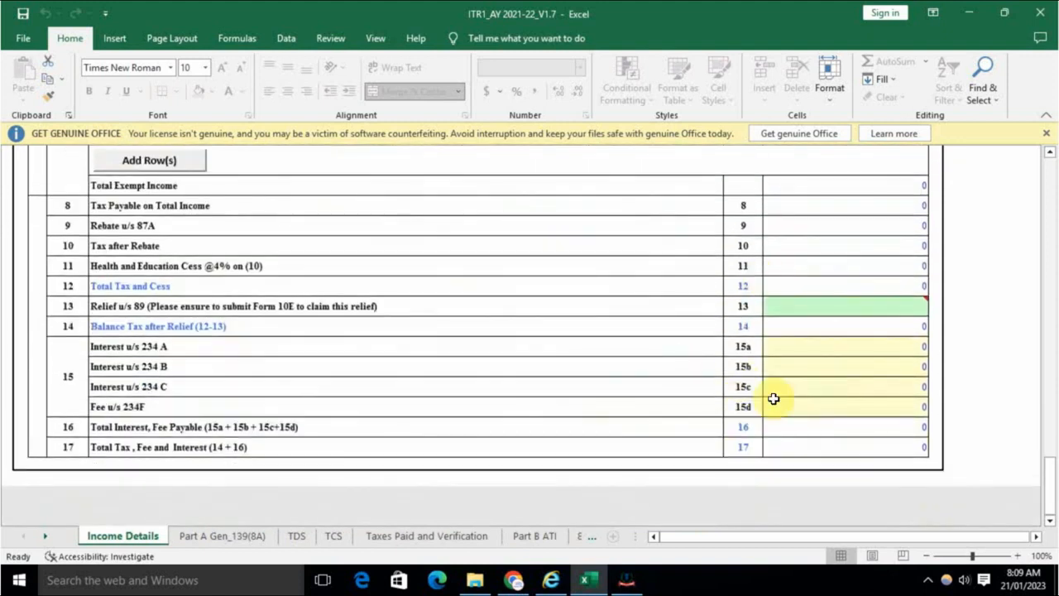
scroll(774, 404, "up", 1)
scroll(775, 409, "up", 10)
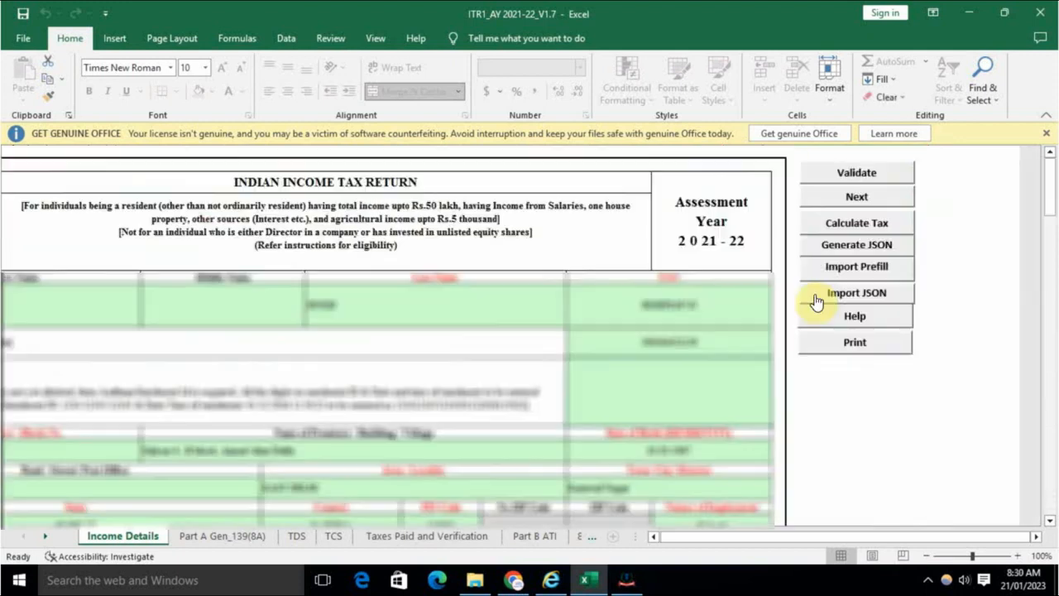
left_click(888, 175)
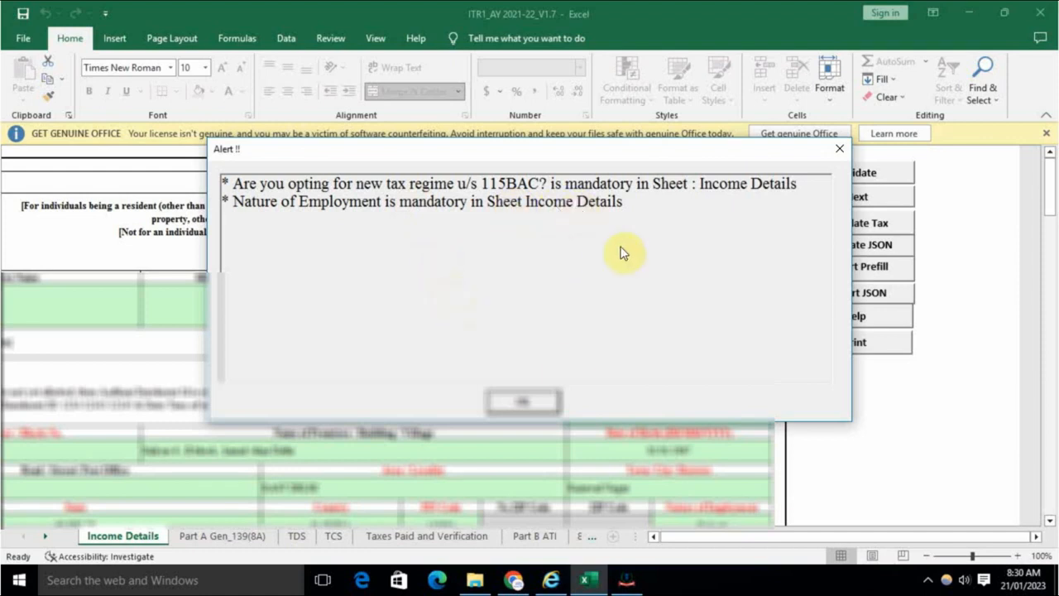
Step: Answer NO to the new tax regime (115BAC) question and confirm the prompt
left_click(526, 402)
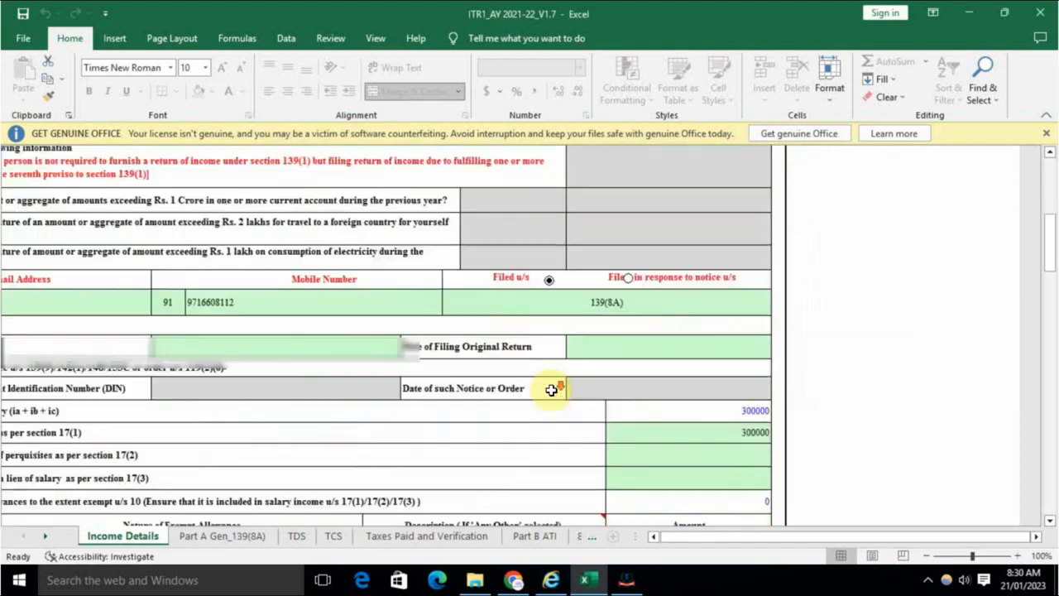
scroll(552, 390, "down", 4)
scroll(552, 389, "up", 3)
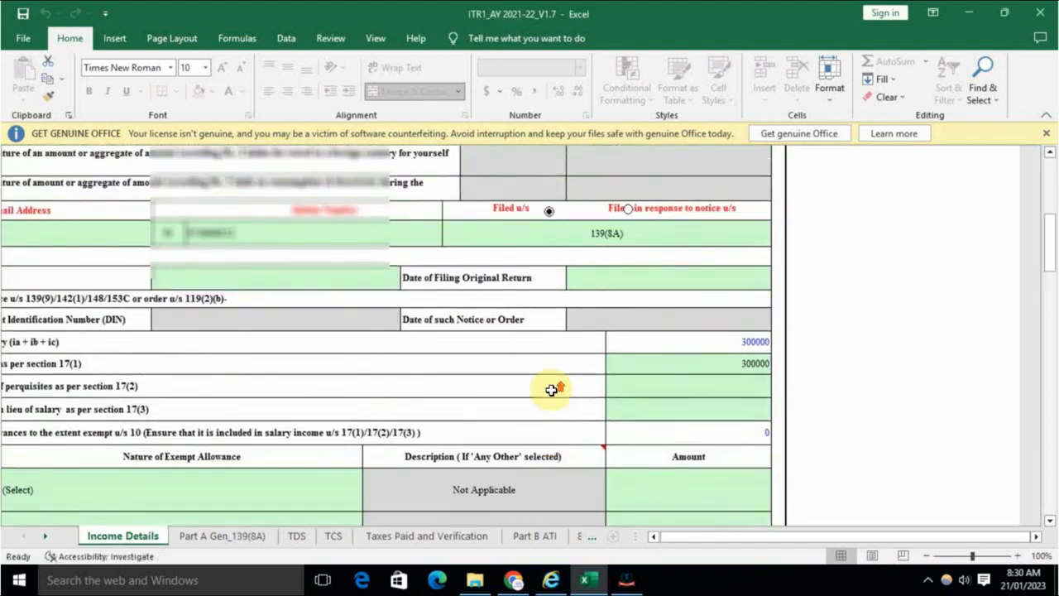
left_click(744, 537)
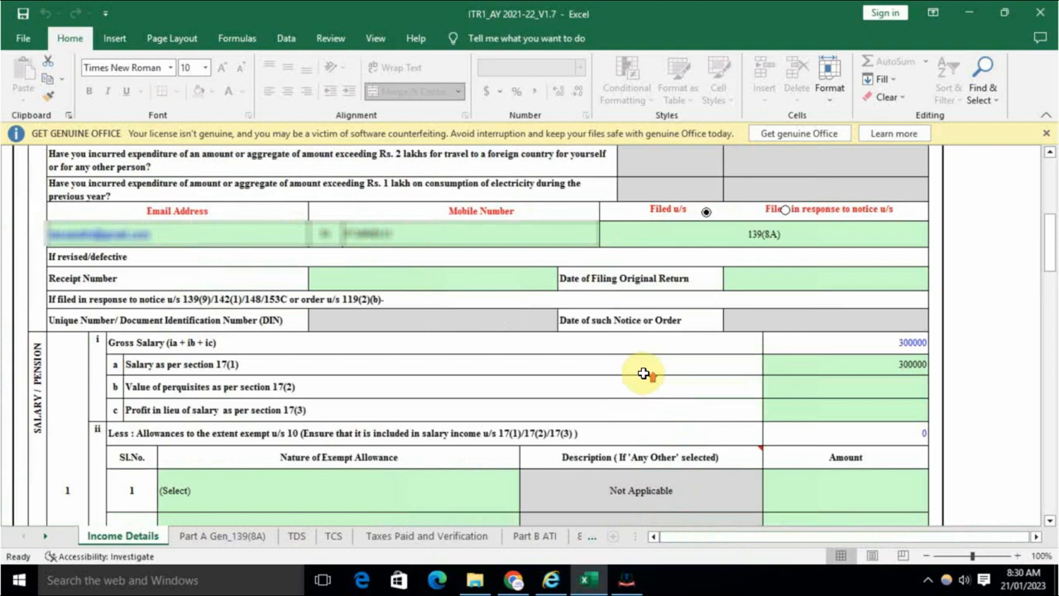
scroll(643, 374, "up", 4)
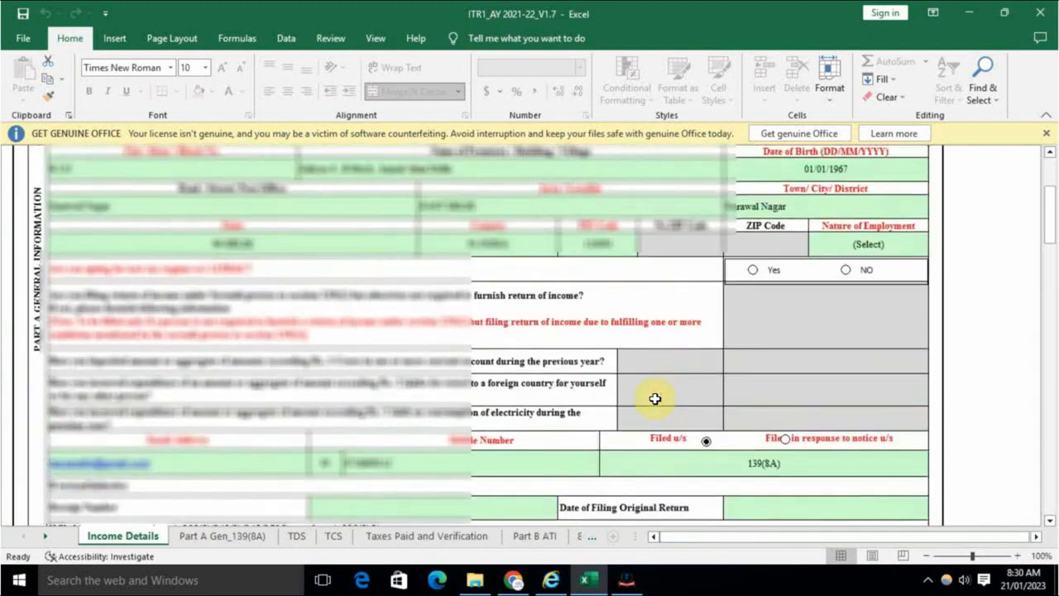
left_click(845, 270)
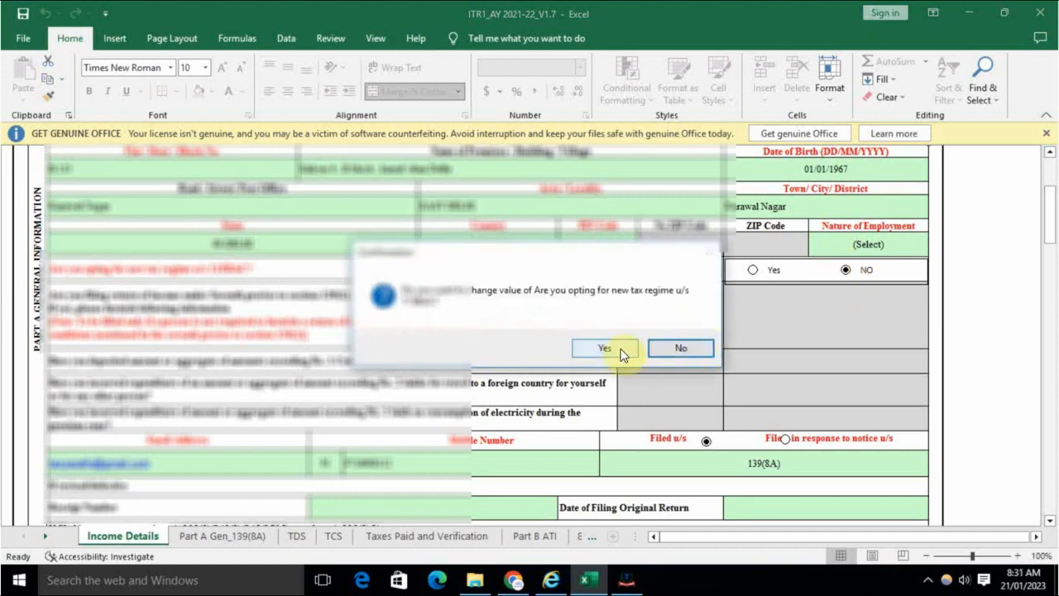
left_click(623, 354)
Step: Set Nature of Employment to Others
scroll(875, 196, "down", 1)
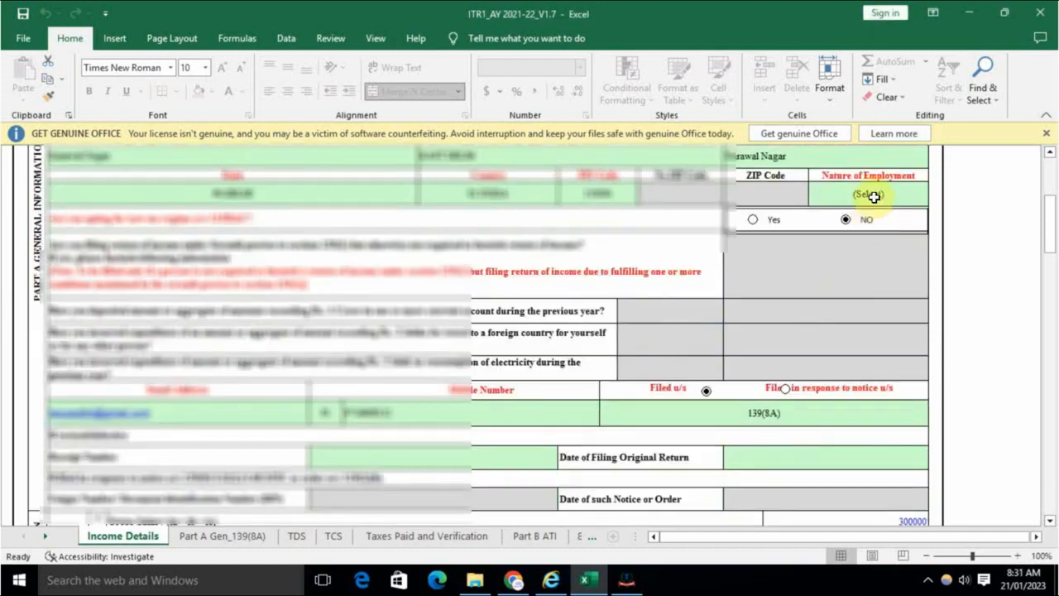
left_click(874, 195)
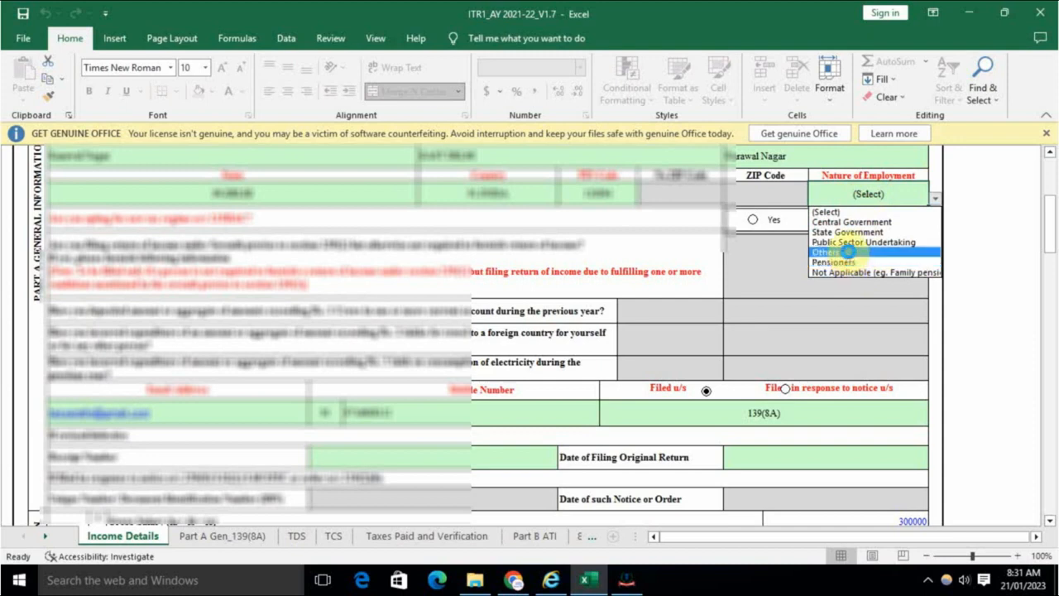
left_click(848, 253)
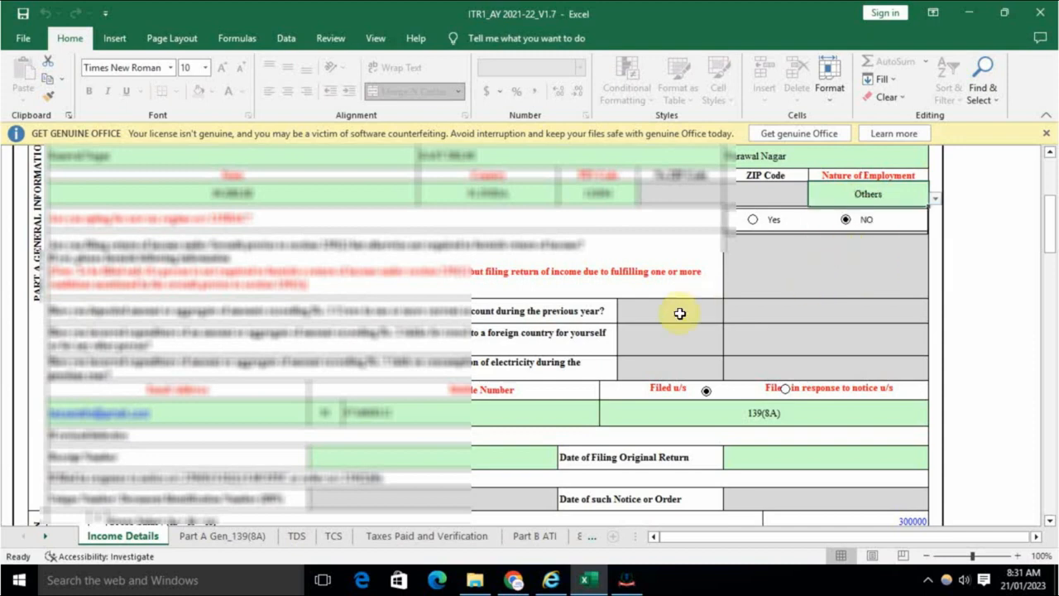
scroll(745, 363, "up", 5)
Step: Re-validate Income Details and acknowledge that the sheet is OK
left_click(1018, 173)
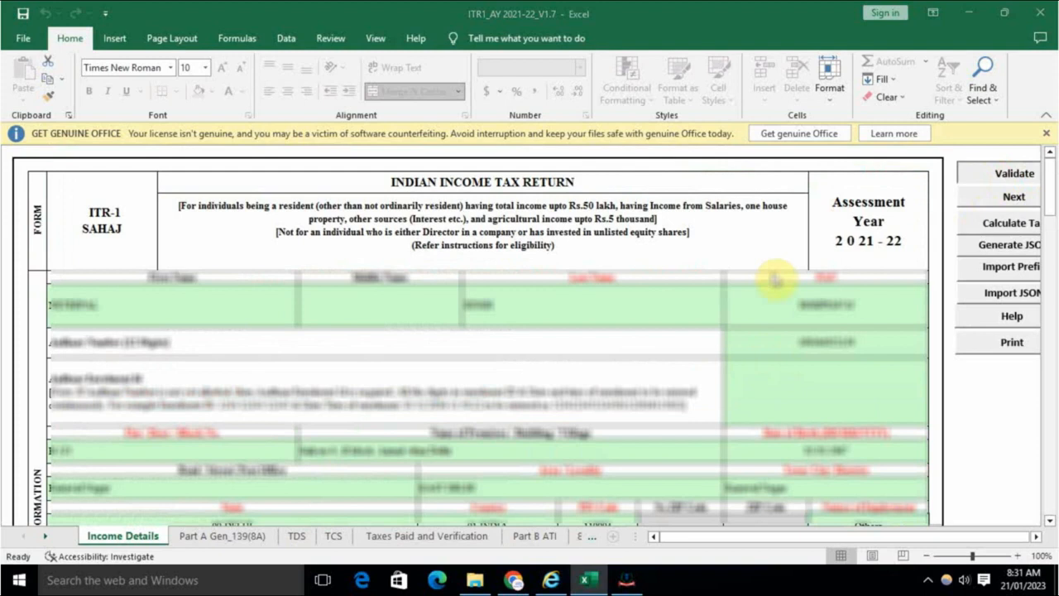
left_click(524, 333)
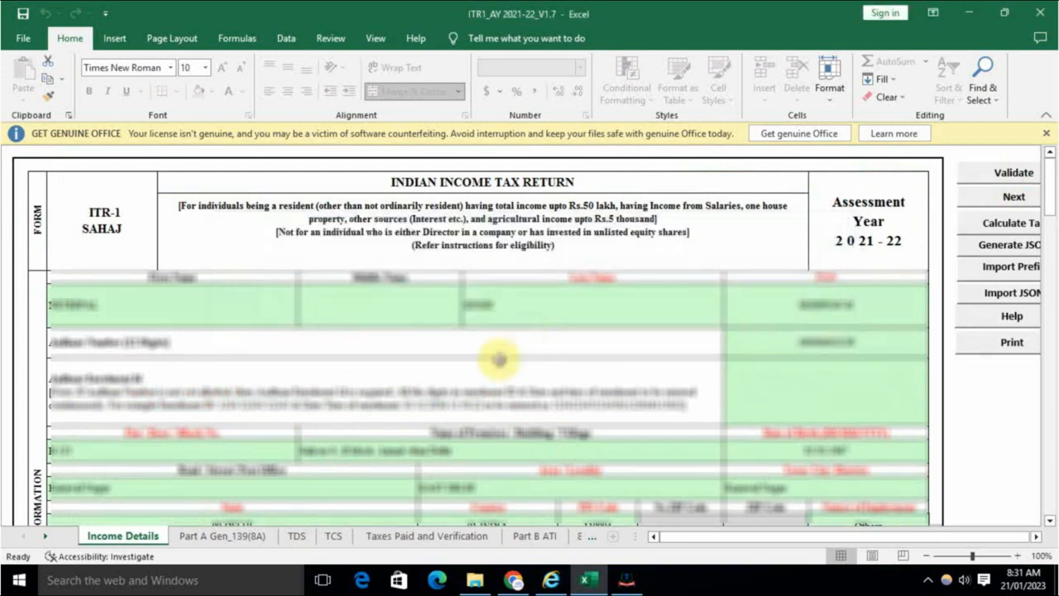
scroll(497, 359, "down", 1)
scroll(502, 358, "down", 15)
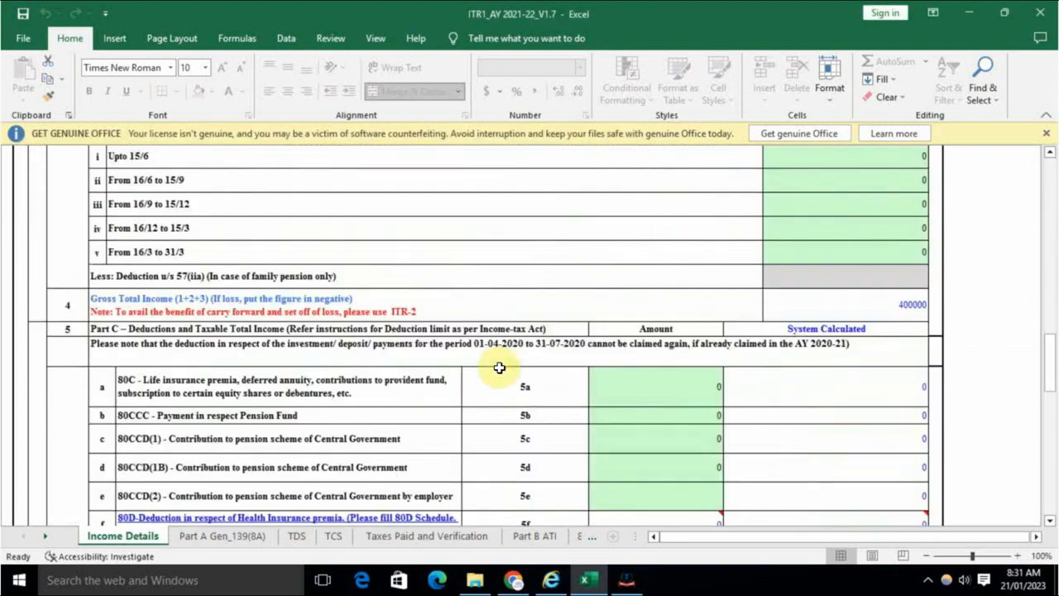
Step: Review the Gross Total Income of 400000 and tax rows, then open the Part A Gen_139(8A) sheet
left_click(878, 381)
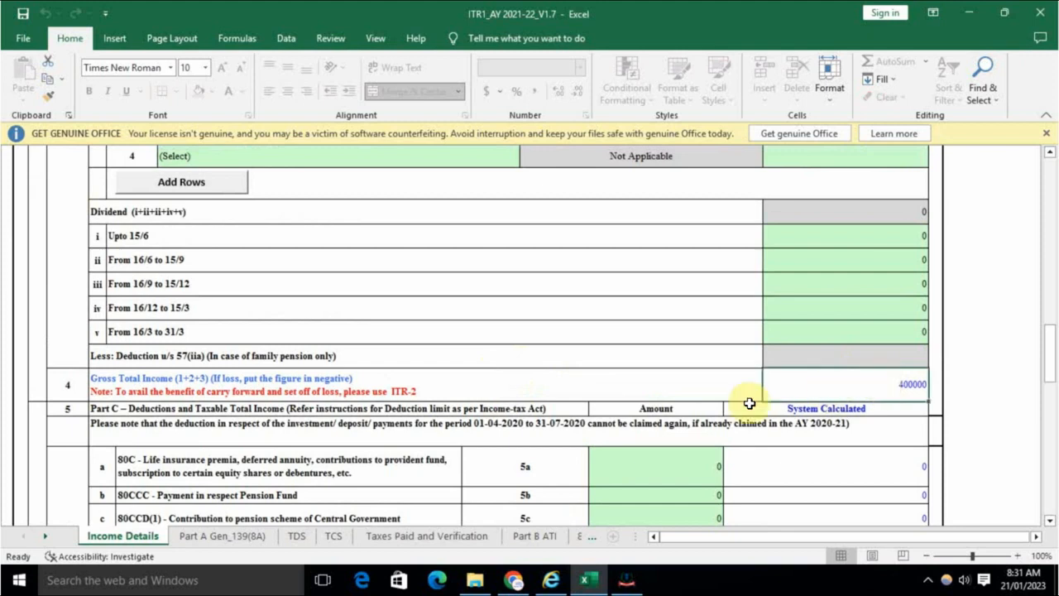
scroll(757, 408, "up", 1)
scroll(757, 408, "up", 1)
scroll(757, 408, "down", 3)
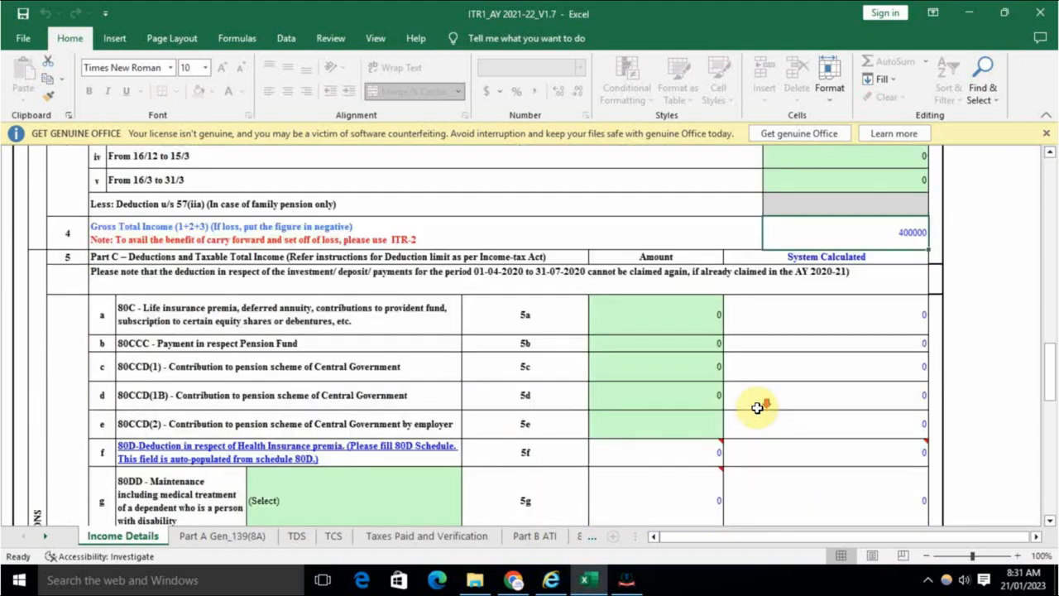
scroll(757, 407, "down", 6)
scroll(757, 408, "down", 5)
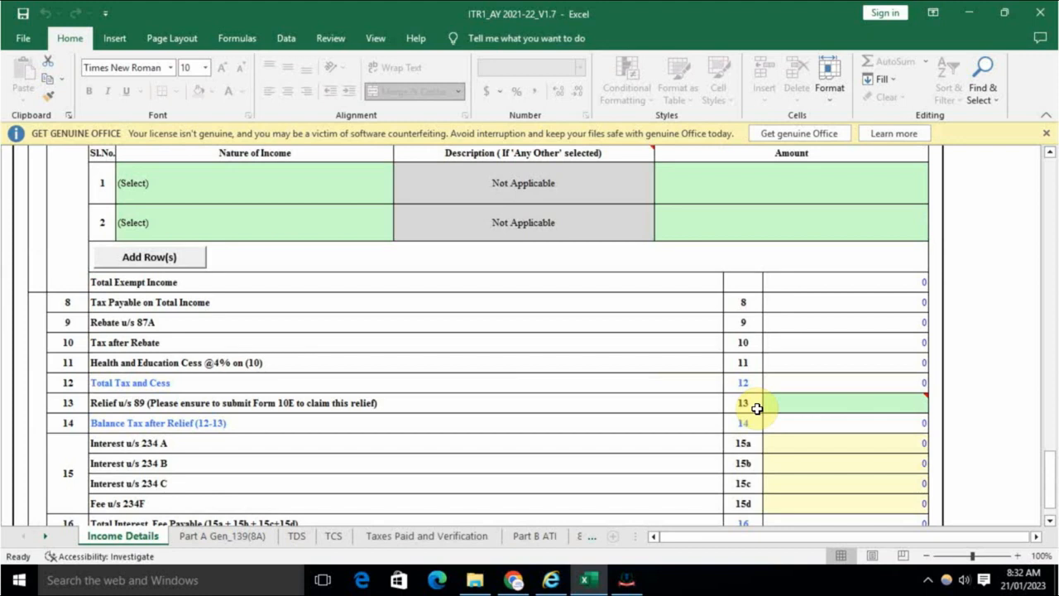
scroll(757, 408, "down", 3)
scroll(757, 408, "up", 3)
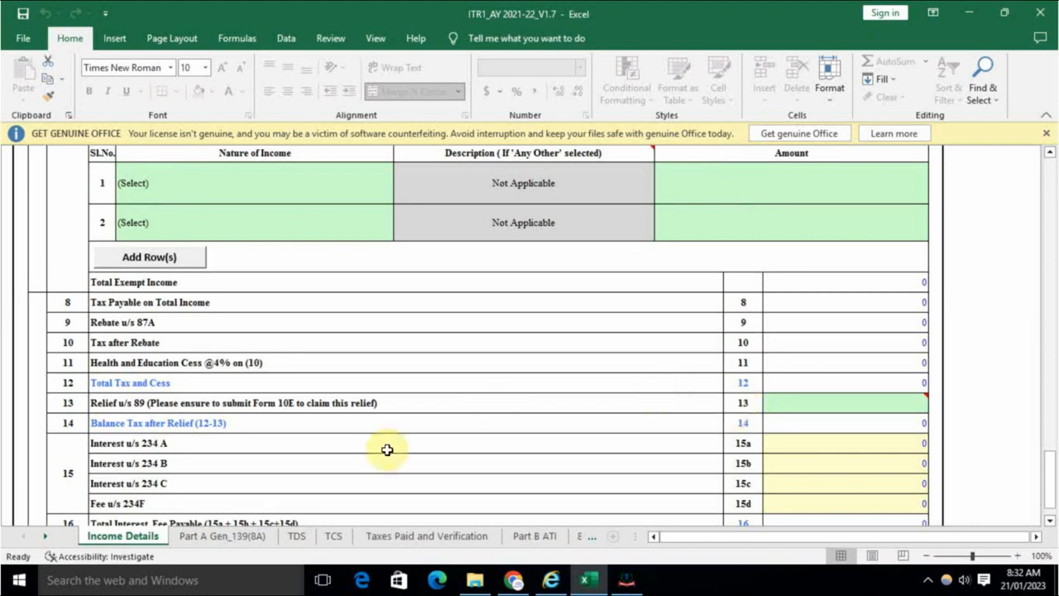
left_click(246, 537)
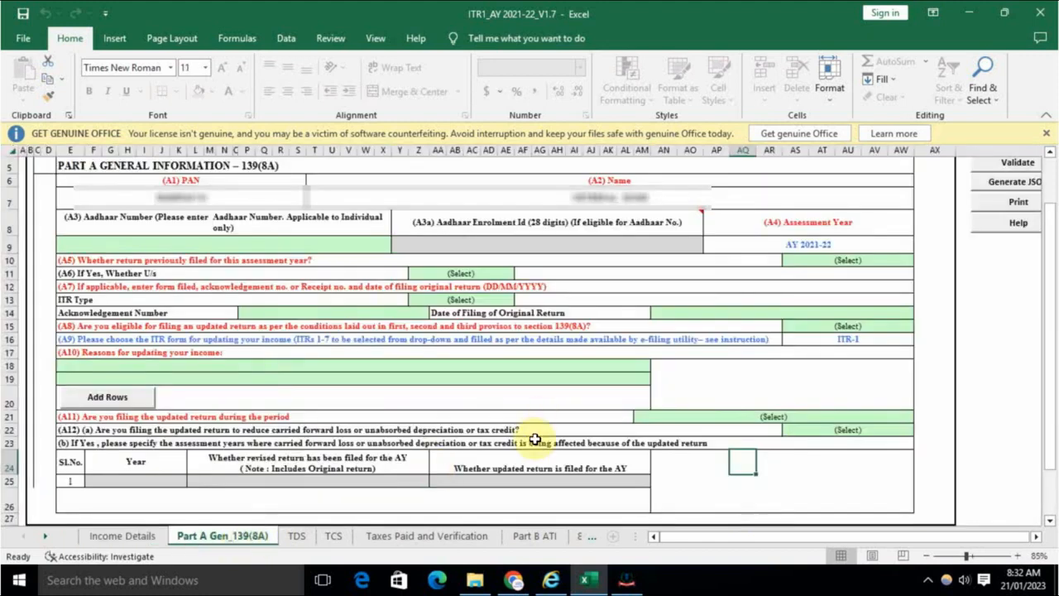
Step: Answer Yes to a previously filed return, with original section 139(1) and ITR Type ITR1
scroll(539, 439, "up", 2)
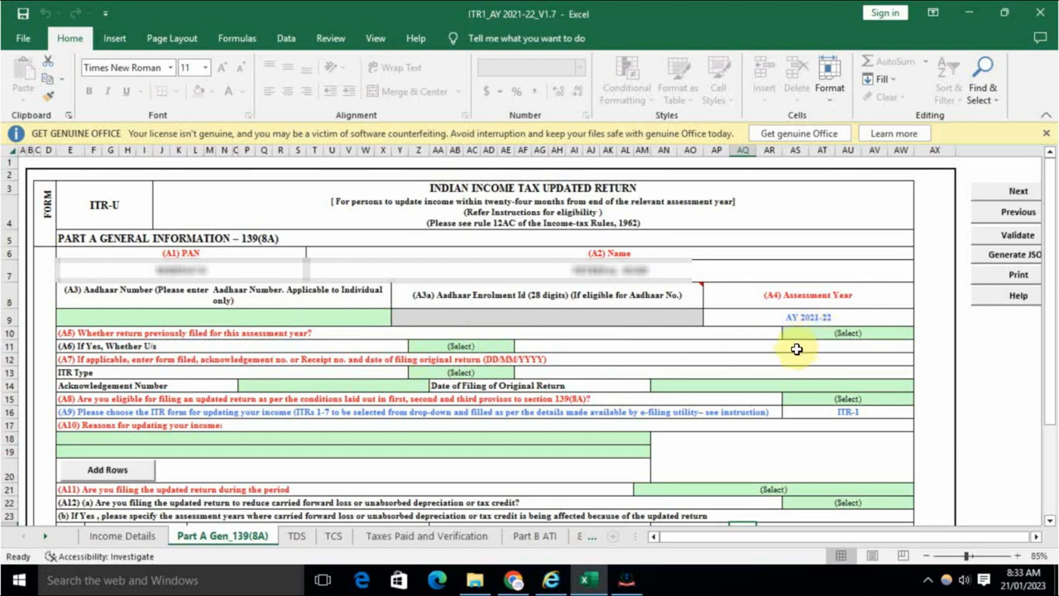
left_click(831, 335)
key("alt+Down")
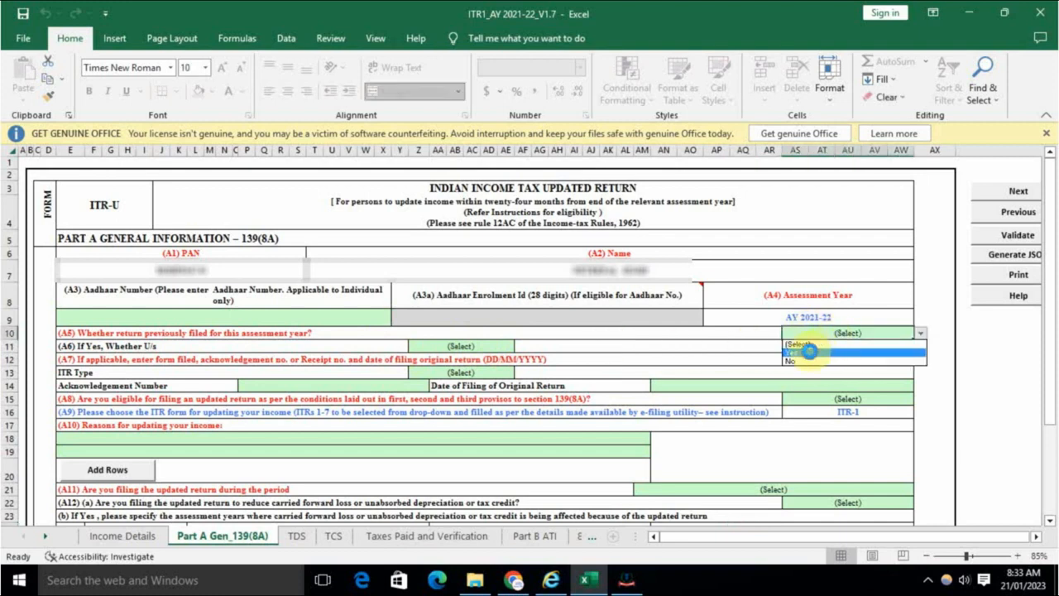
left_click(808, 351)
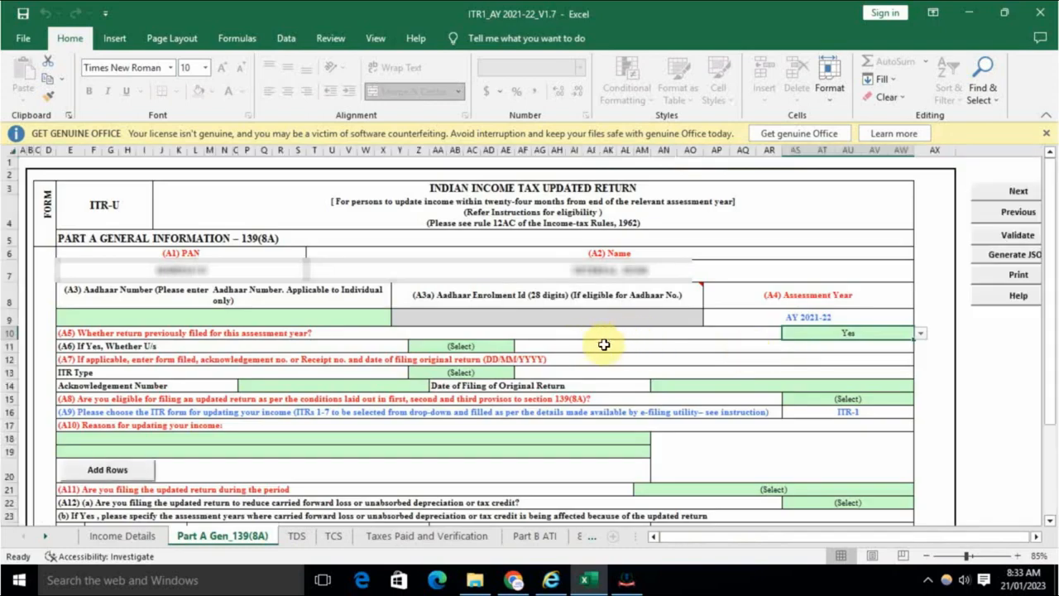
left_click(474, 346)
key("alt+Down")
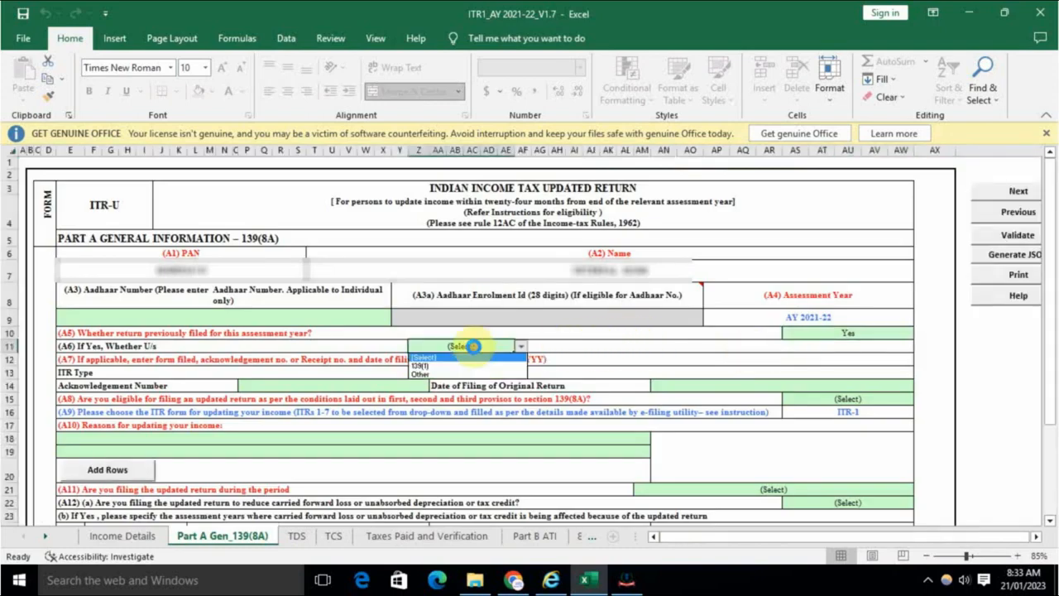
left_click(453, 367)
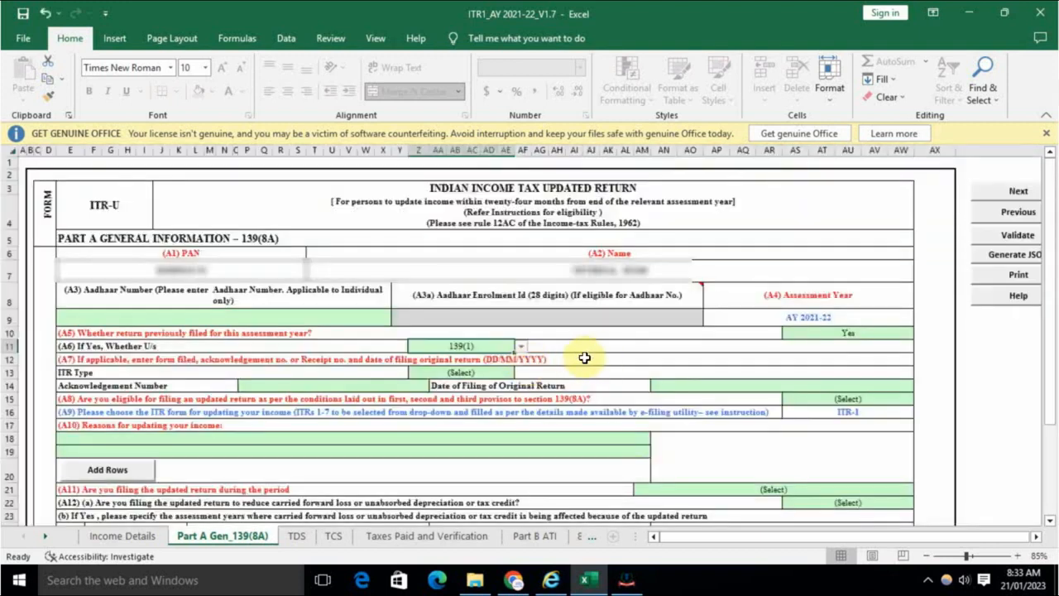
left_click(468, 376)
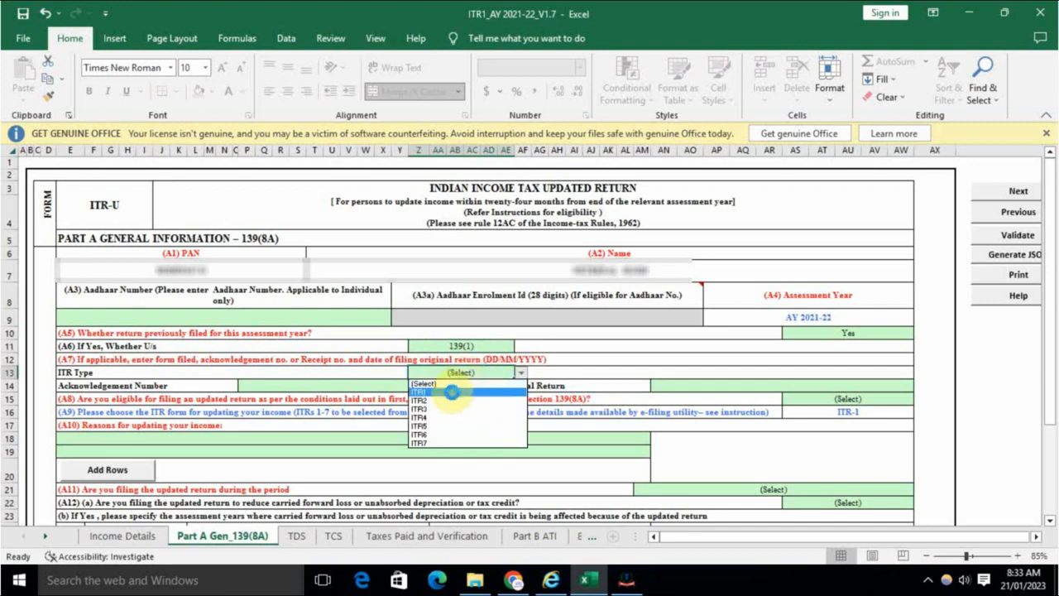
left_click(452, 392)
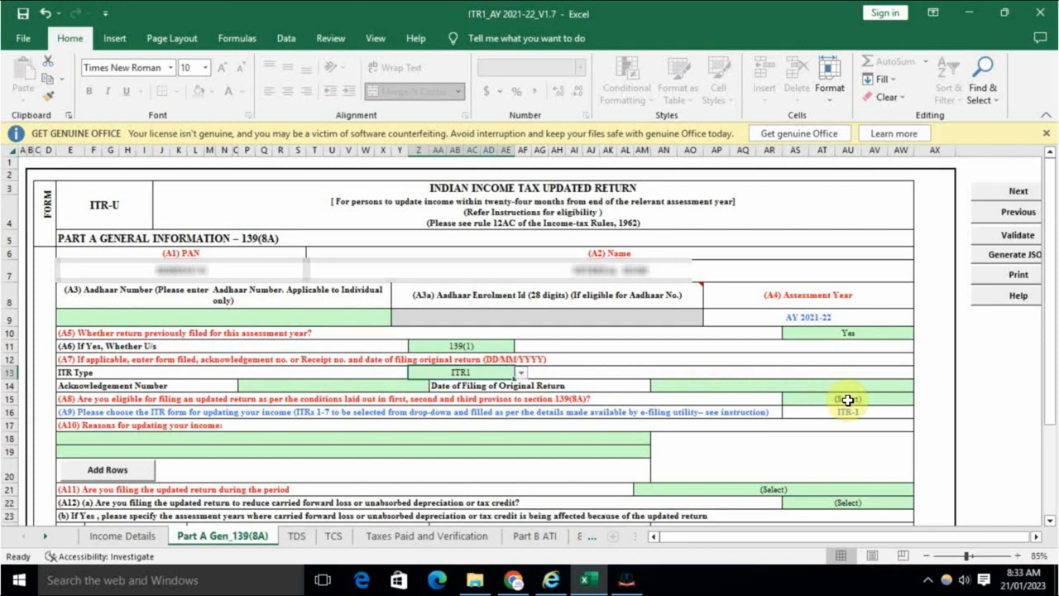
Step: Confirm updated-return eligibility and set the reason to 'Income not reported correctly'
left_click(848, 400)
left_click(844, 418)
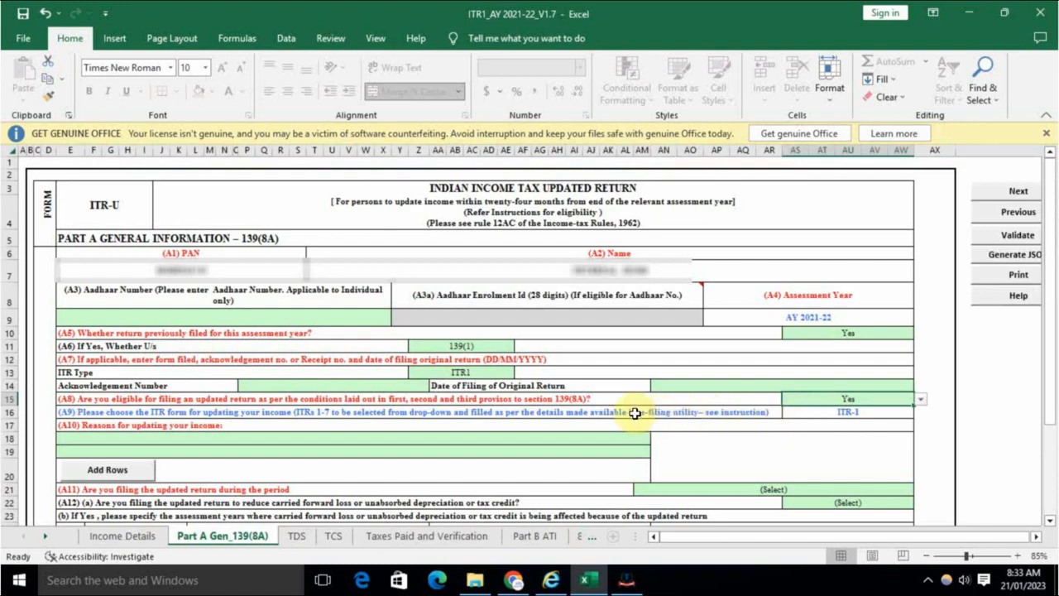
scroll(449, 428, "down", 1)
left_click(218, 406)
left_click(217, 403)
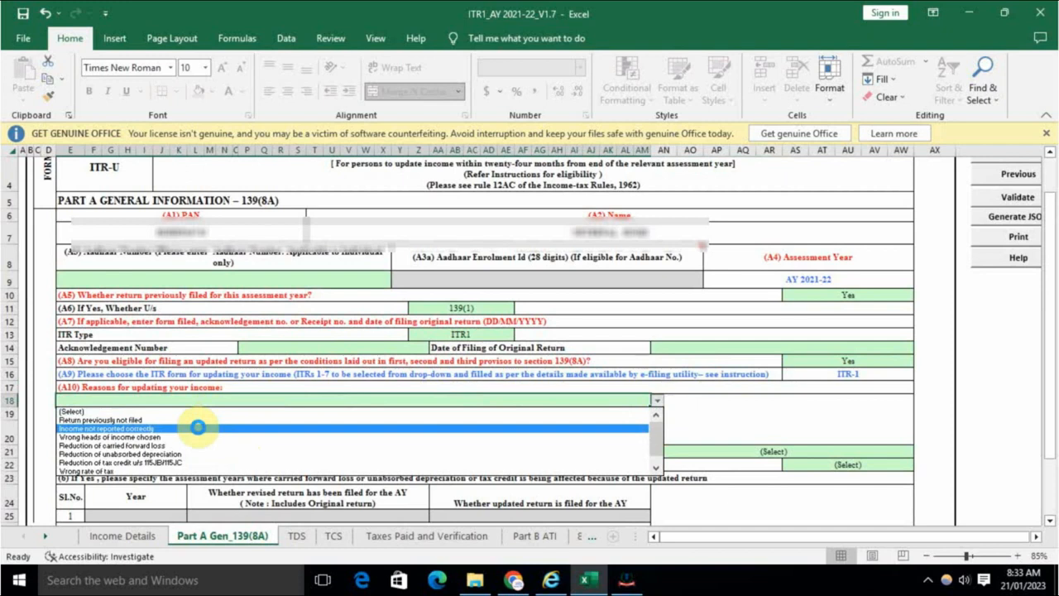
left_click(198, 427)
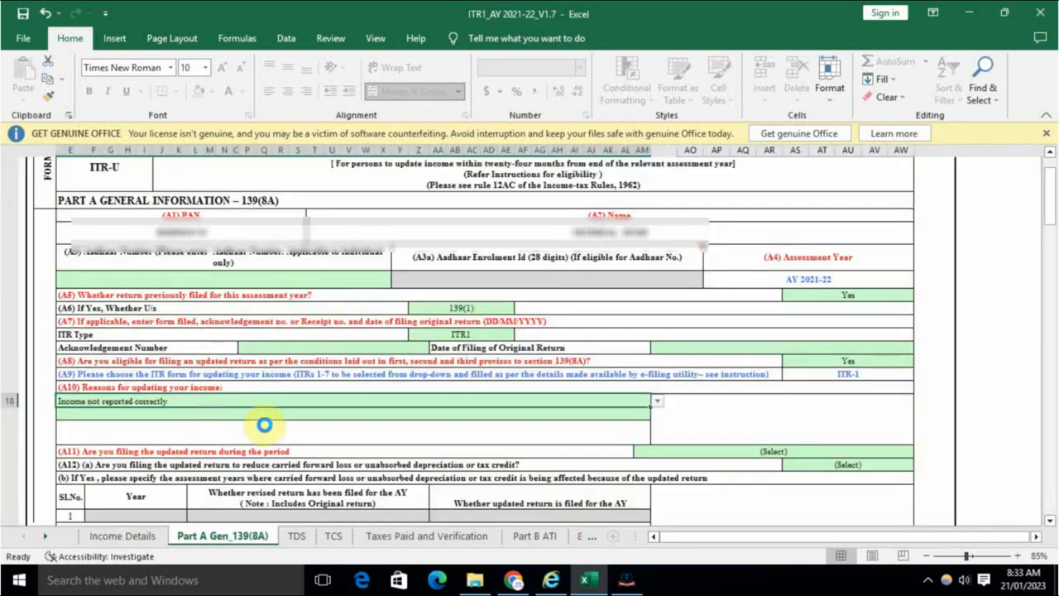
left_click(575, 431)
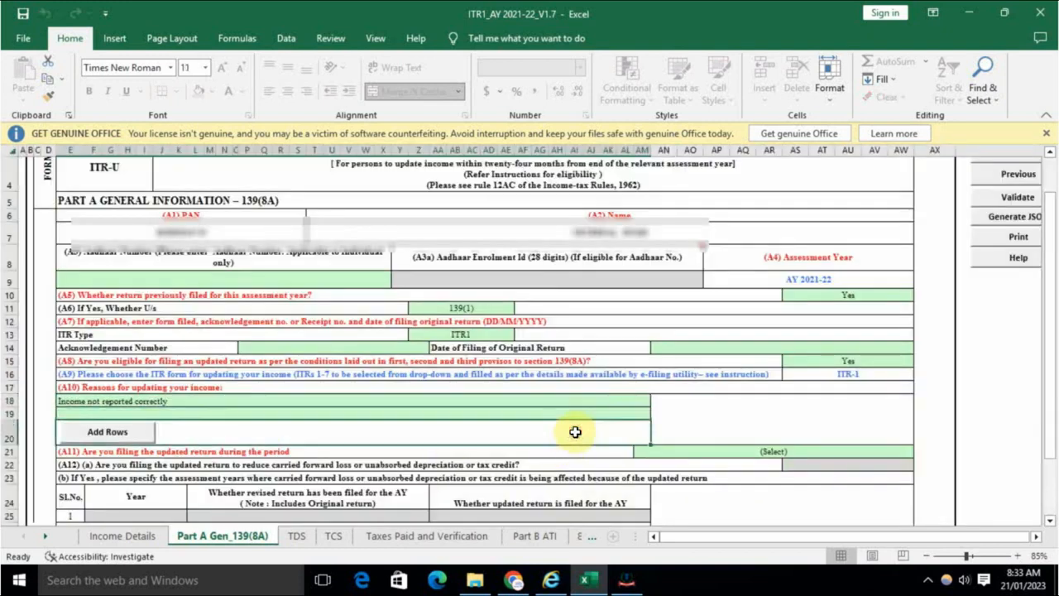
Step: Choose 'Up to 12 months from the end of Relevant Assessment Year' and select the acknowledgement-number and filing-date cells
scroll(575, 436, "down", 2)
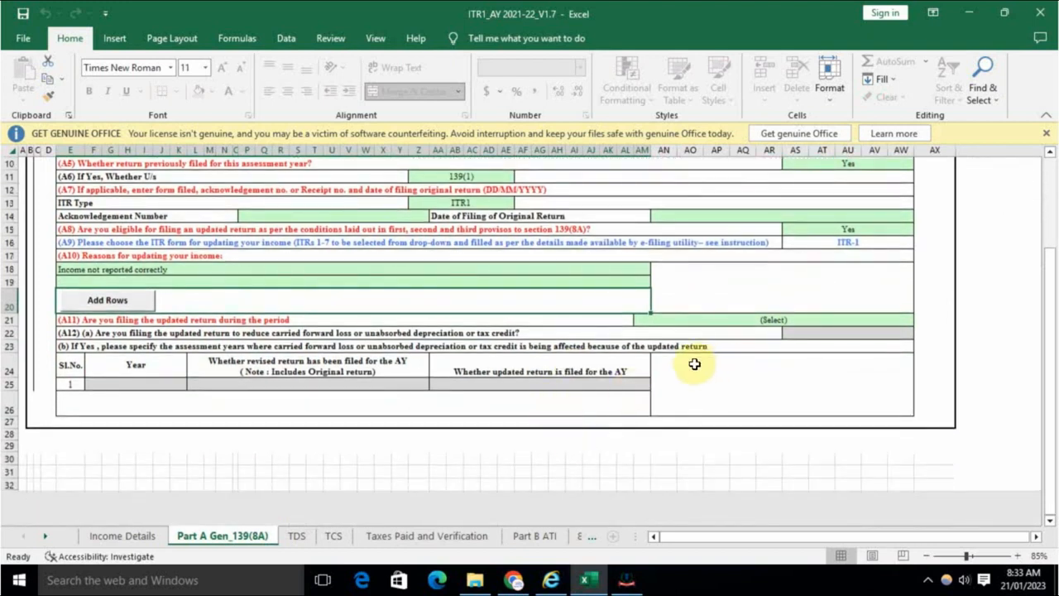
left_click(743, 322)
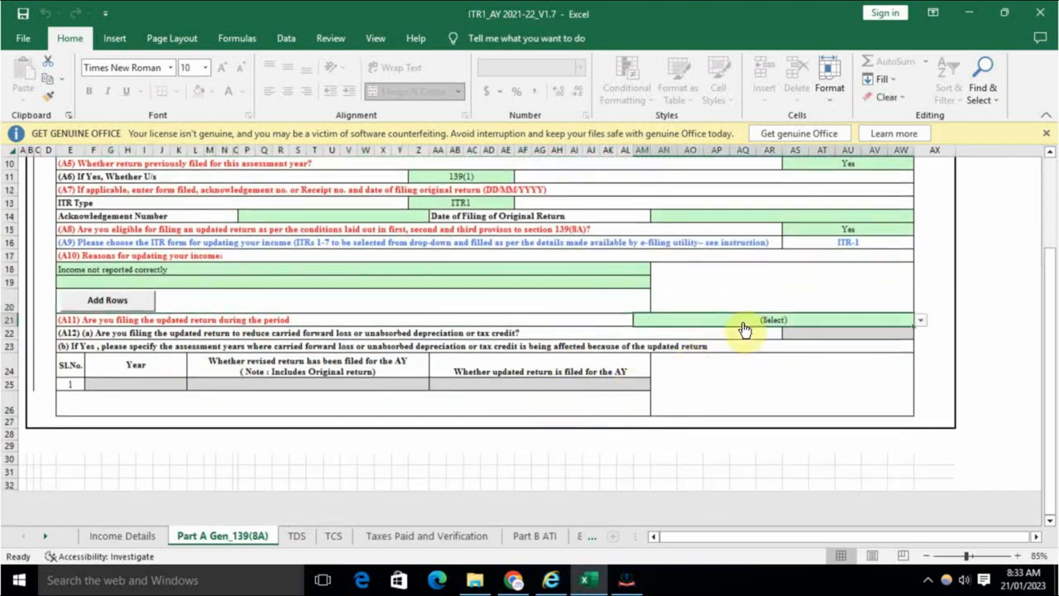
left_click(743, 325)
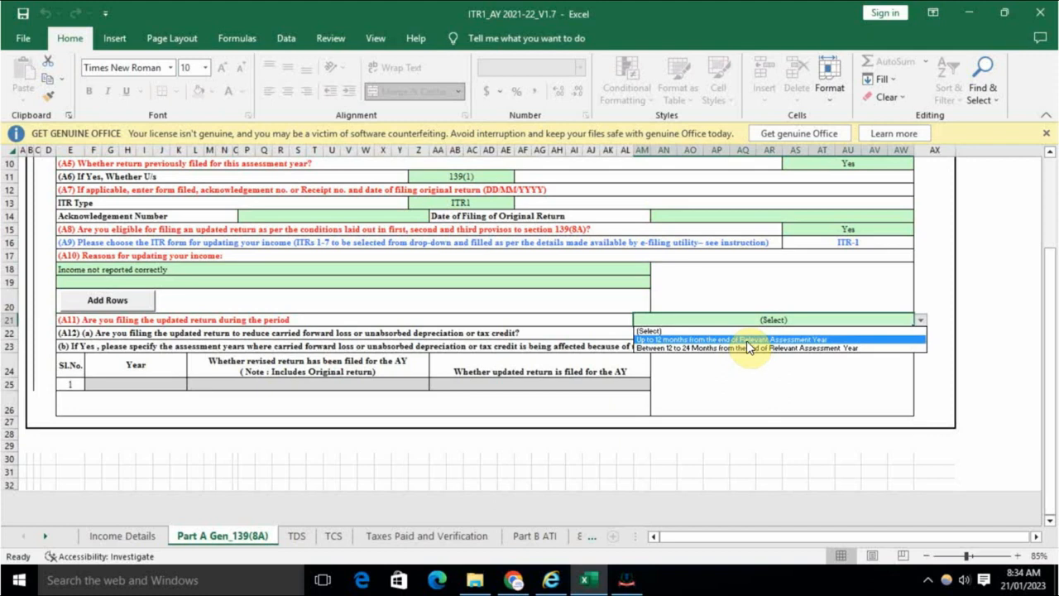
left_click(746, 340)
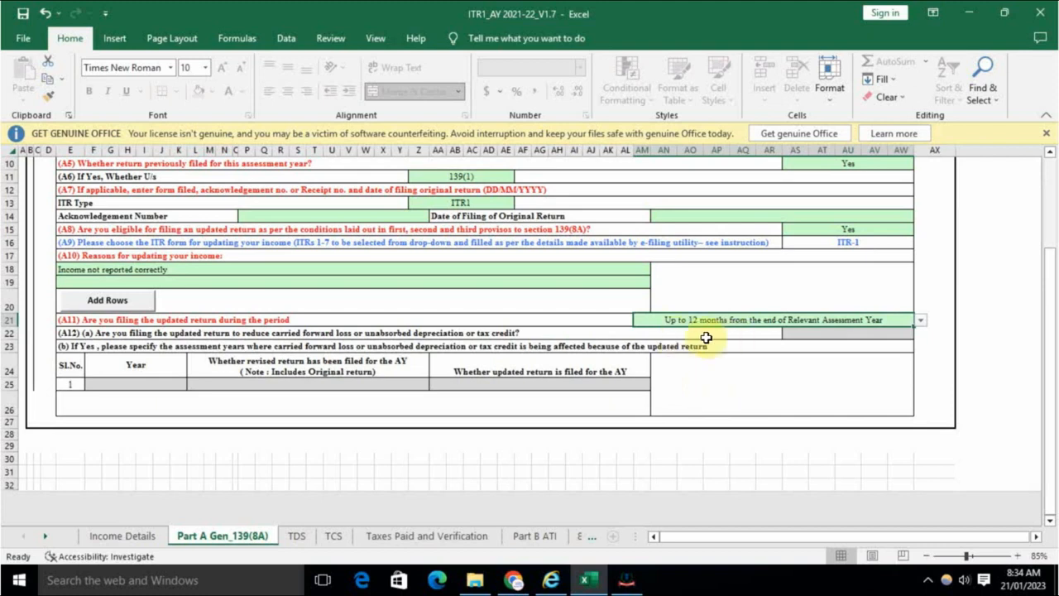
scroll(728, 389, "up", 3)
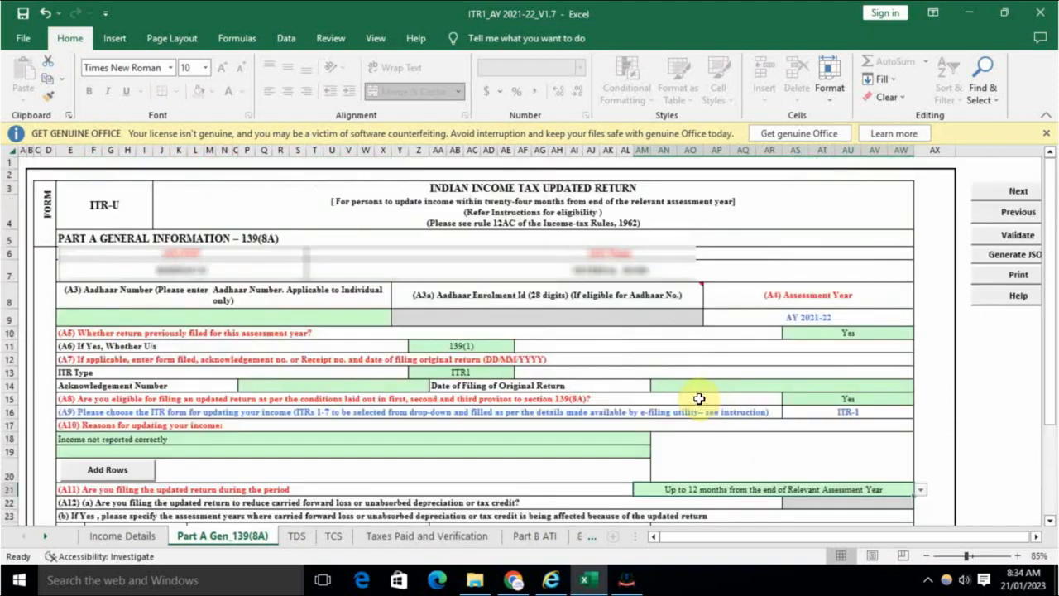
left_click(359, 388)
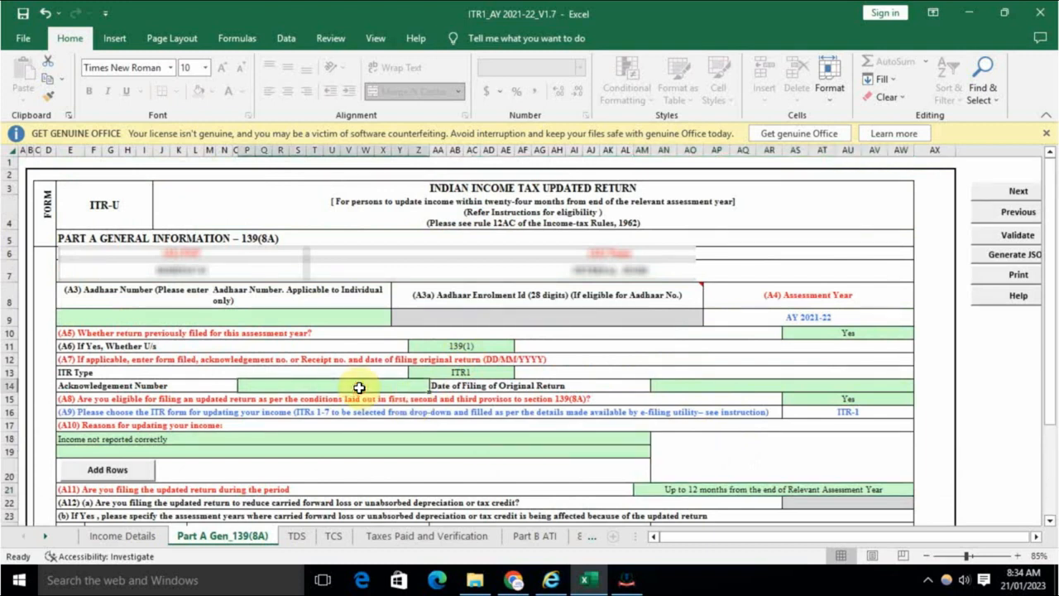
left_click(666, 387)
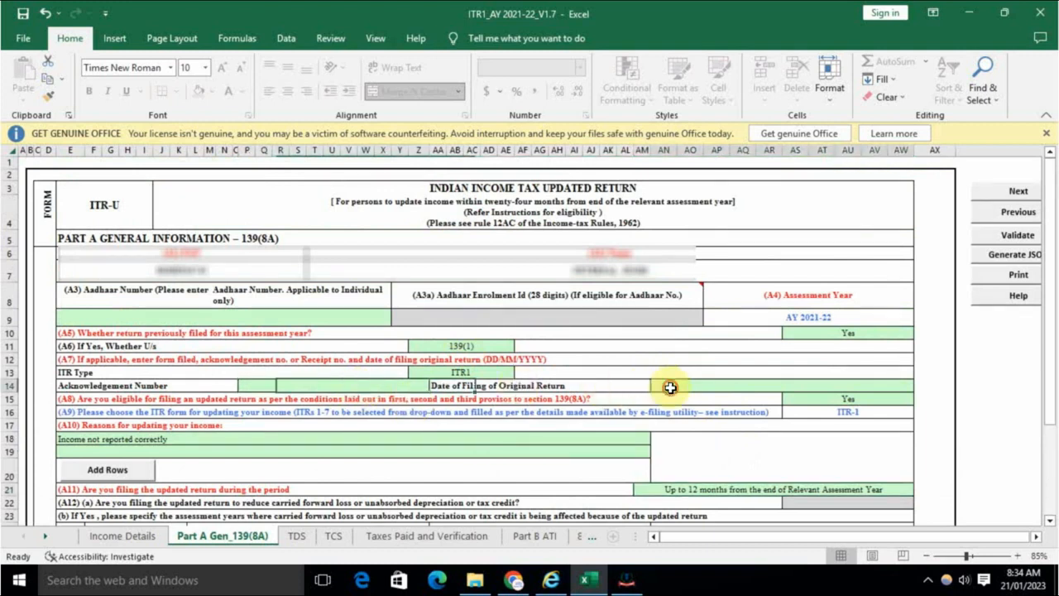
Step: Continue the portal session and view filed returns, scrolling down to the A.Y. 2021-22 original filing
left_click(515, 582)
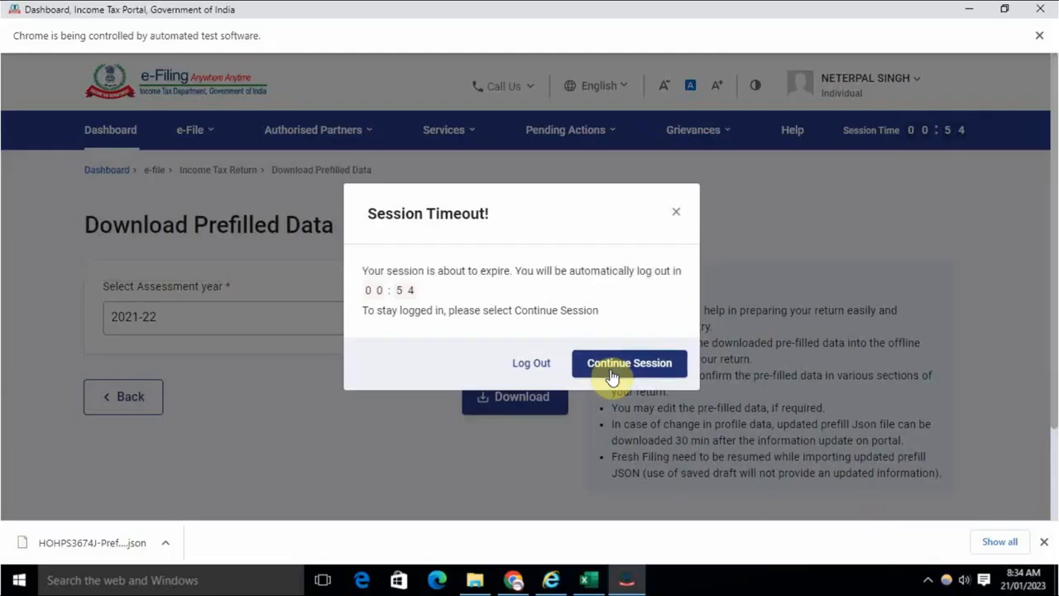
left_click(612, 364)
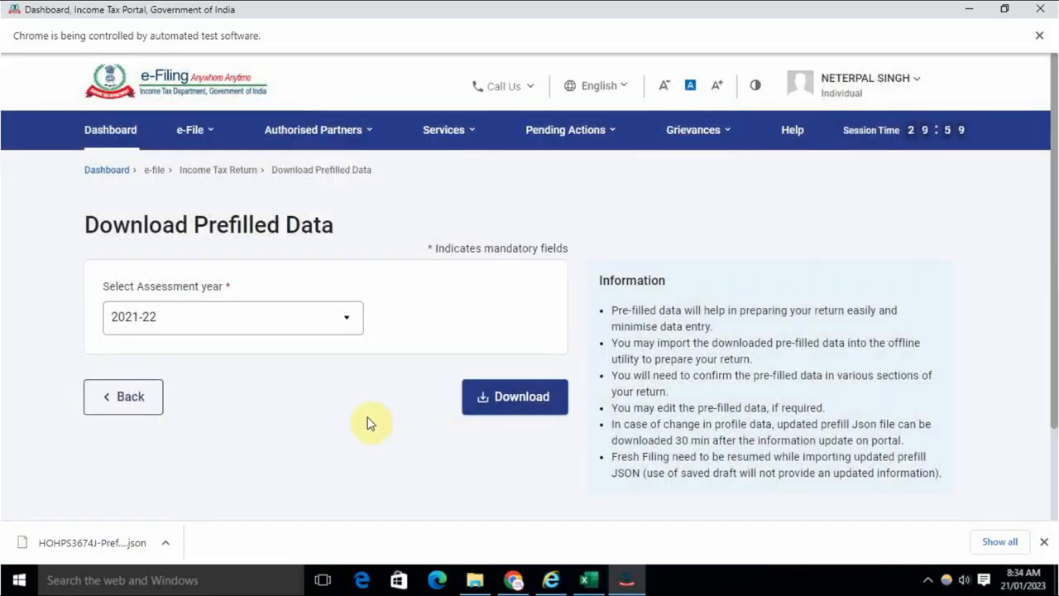
left_click(214, 144)
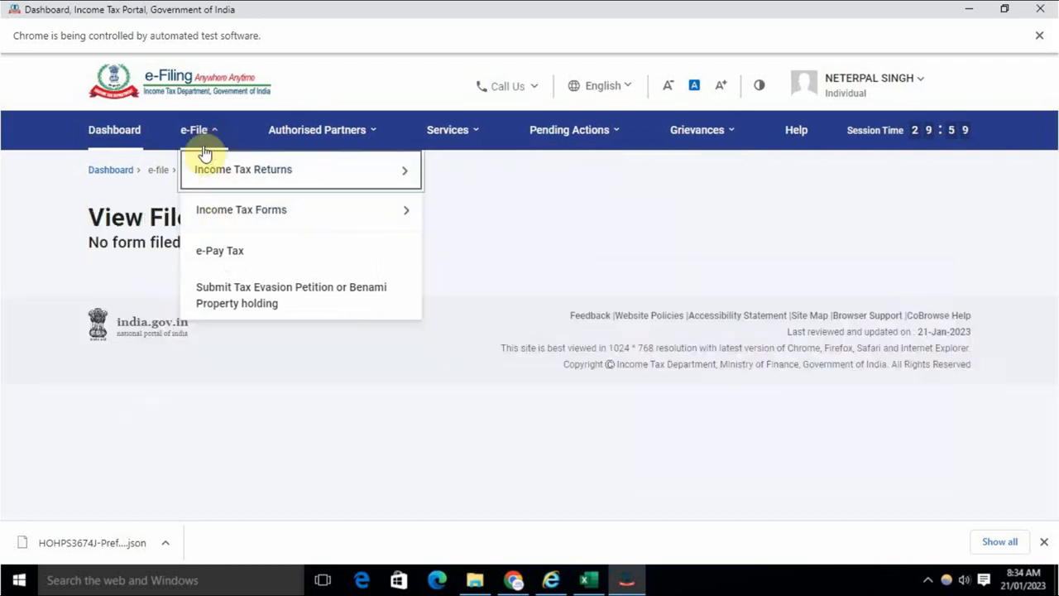
mouse_move(282, 177)
left_click(480, 209)
scroll(408, 276, "down", 3)
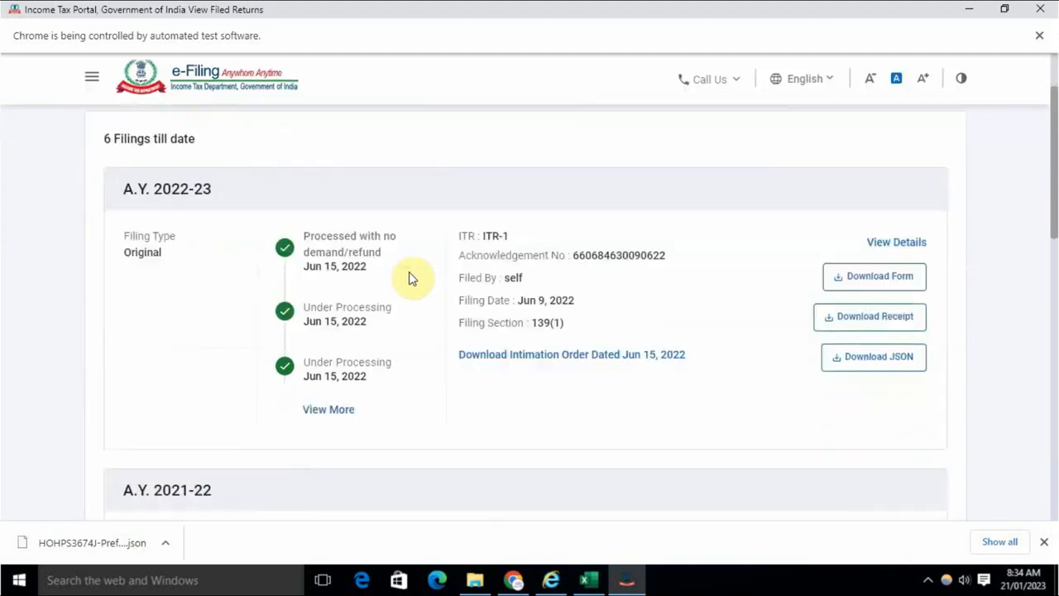
scroll(402, 283, "down", 2)
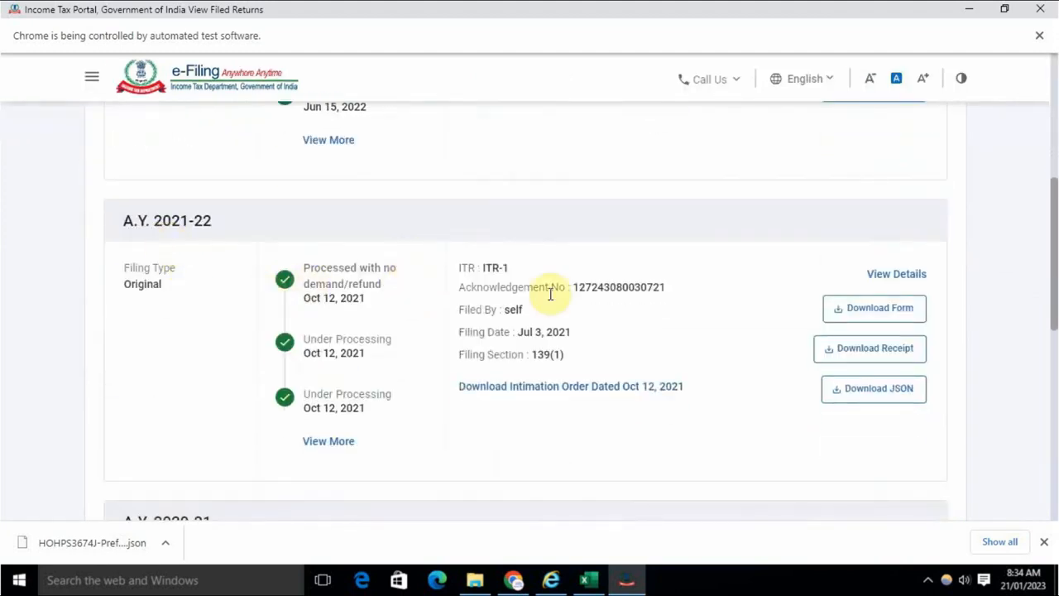
scroll(571, 297, "down", 1)
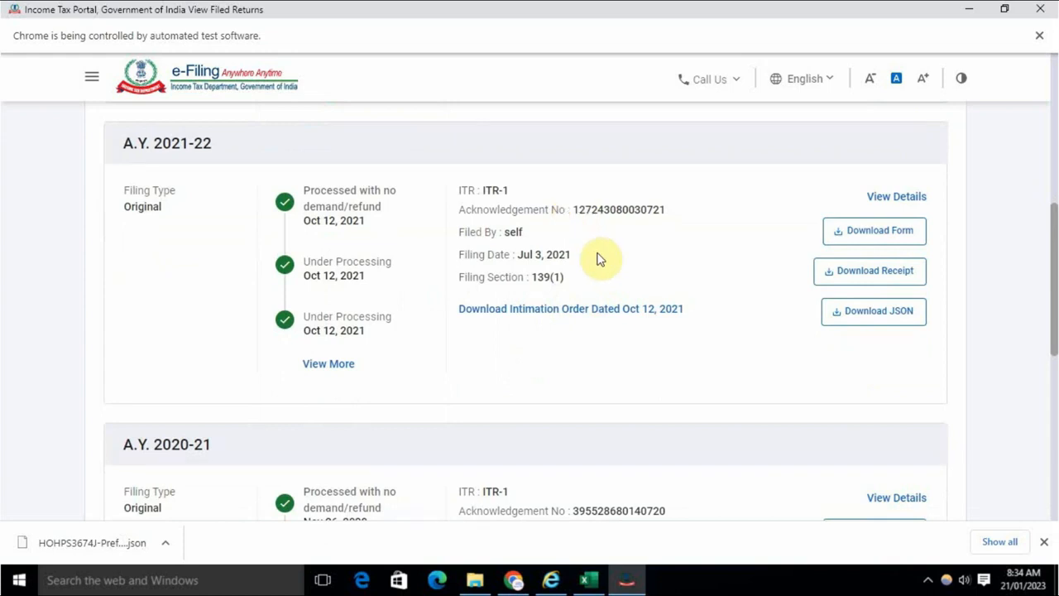
key("alt+Tab")
key("alt+Tab")
Step: Copy the original acknowledgement number and filing date 03/07/2022 from the portal into Part A
key("alt+Tab")
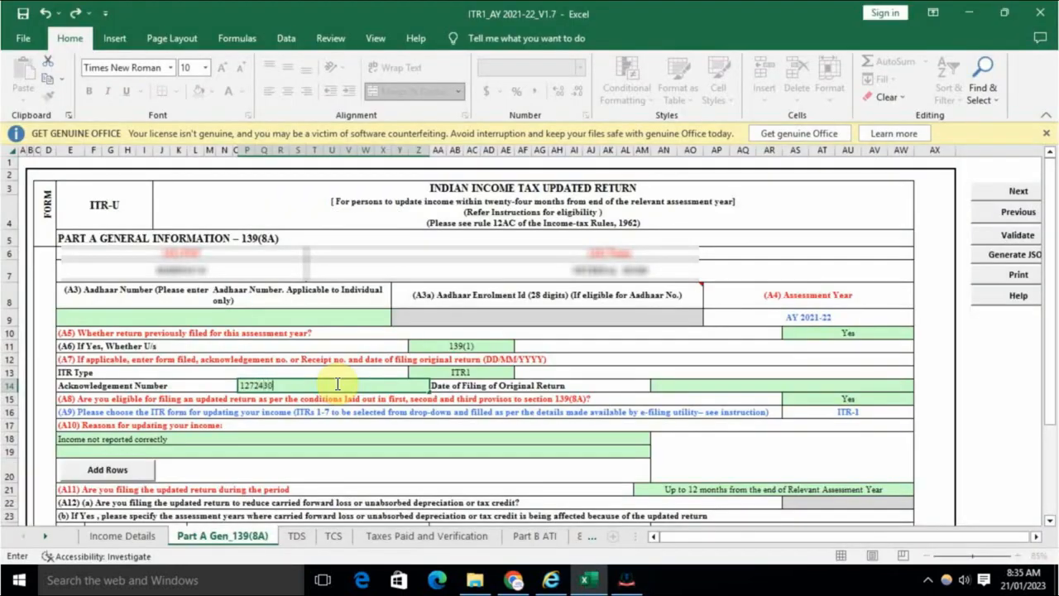
key("alt+Tab")
key("alt+Tab")
key("alt+Tab")
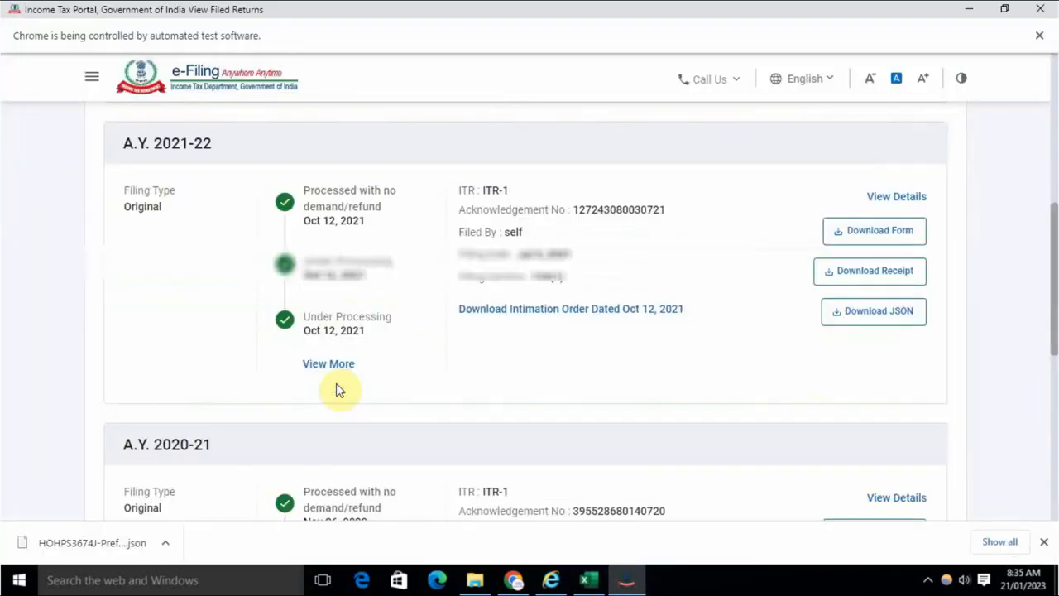
key("alt+Tab")
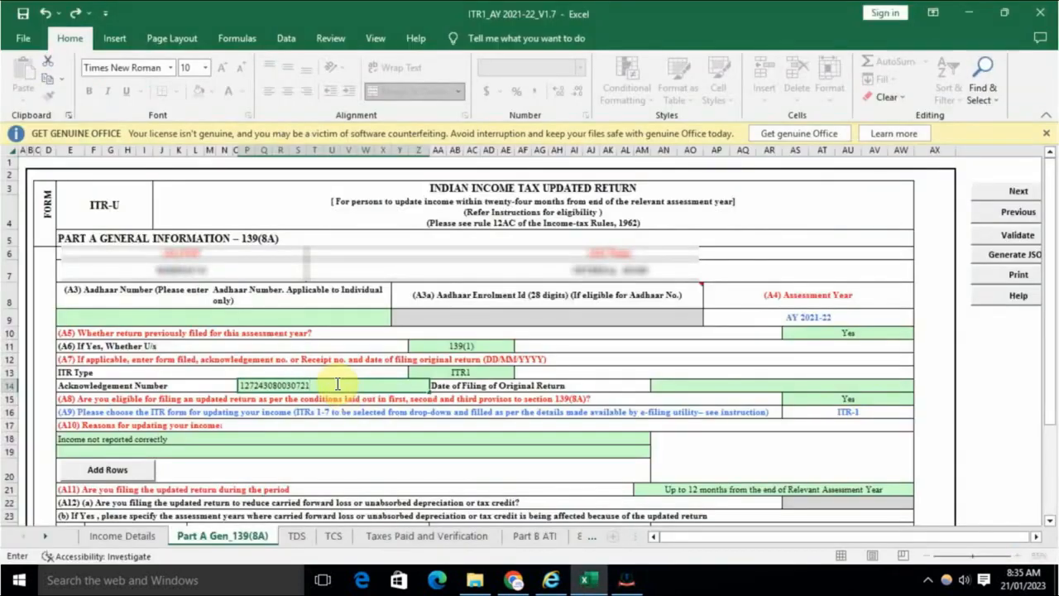
left_click(677, 383)
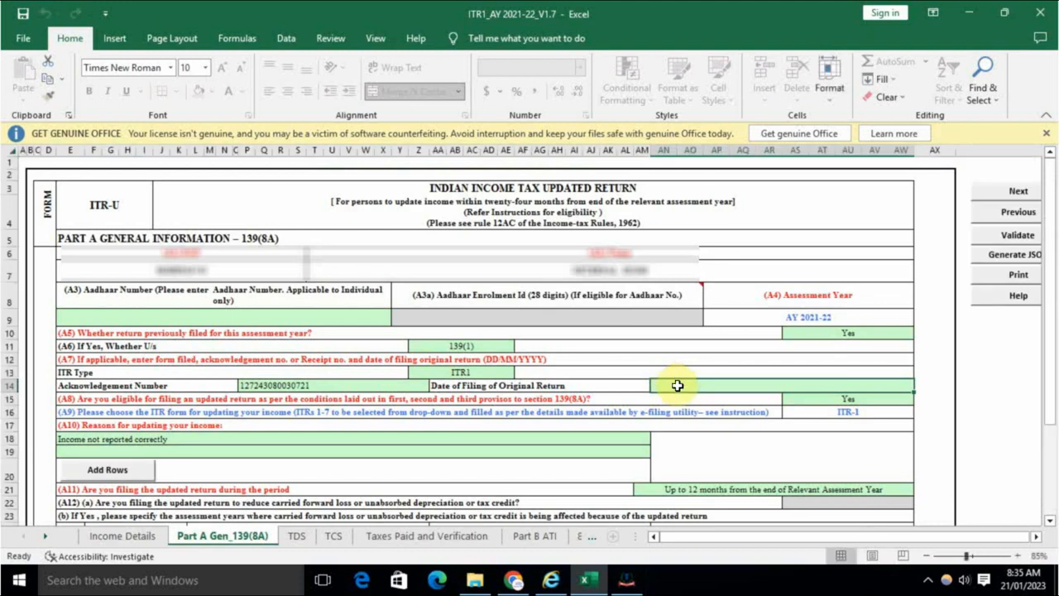
key("alt+Tab")
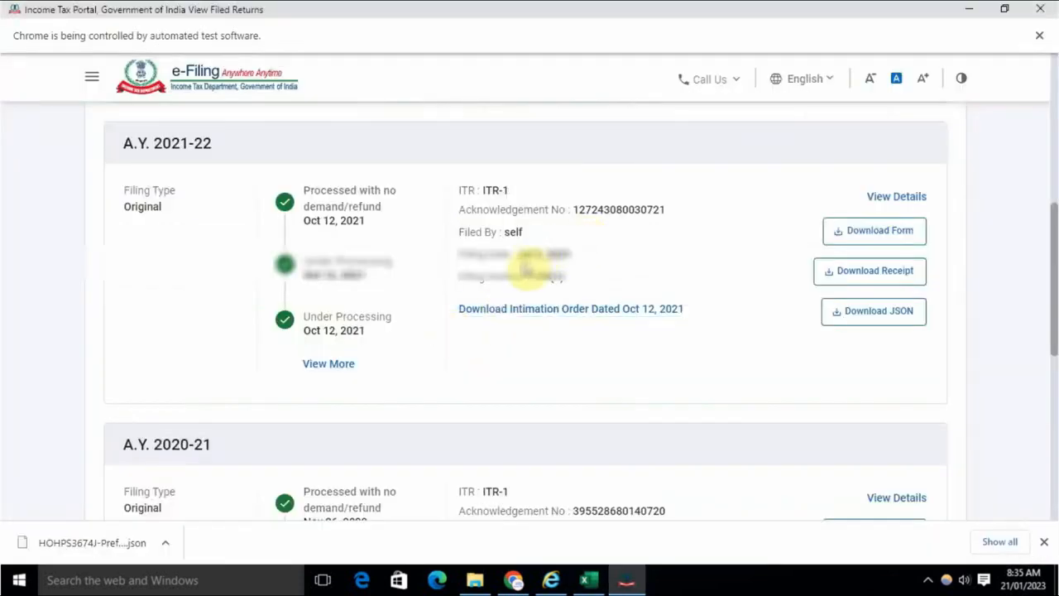
key("alt+Tab")
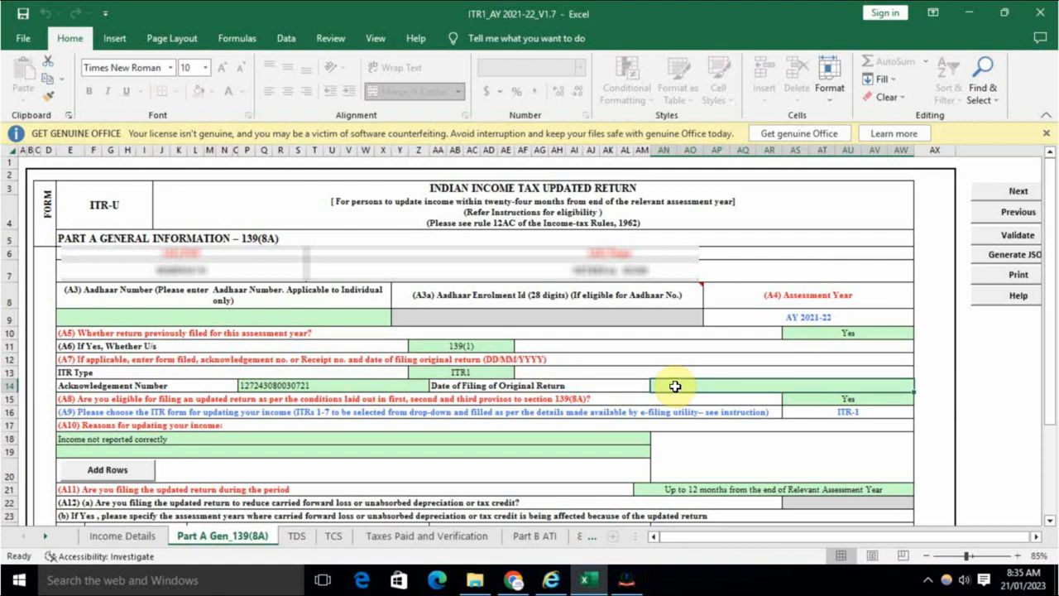
type("03/07/2022")
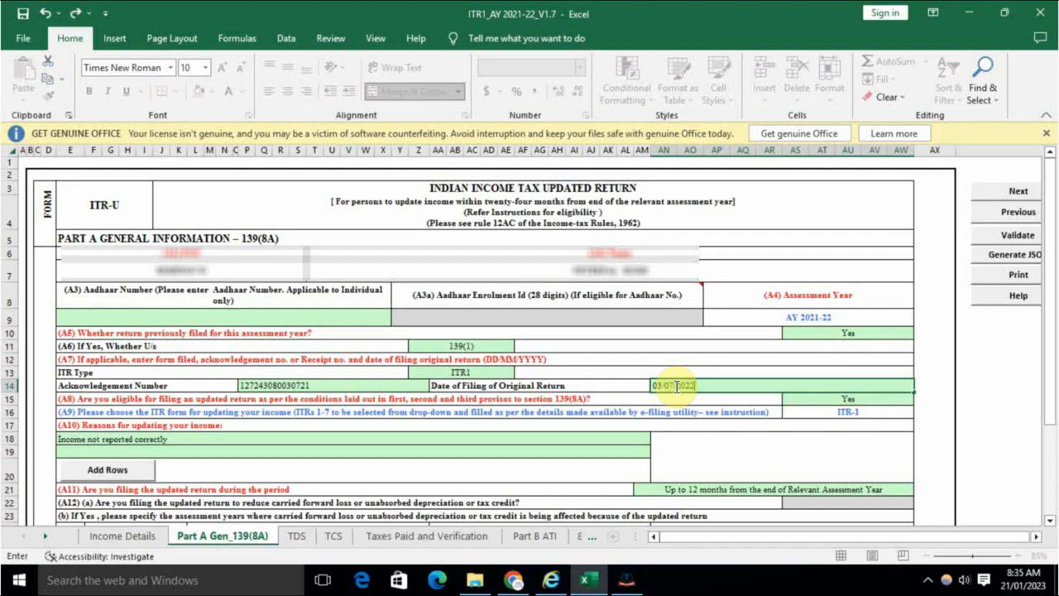
left_click(743, 360)
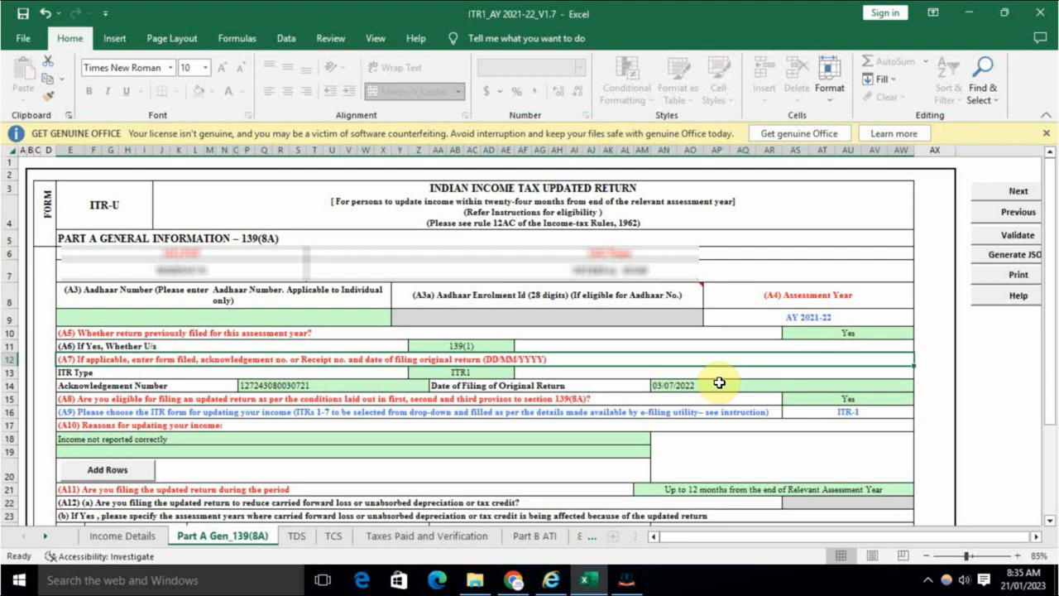
Step: Validate the Part A sheet and move on to the TDS sheet
left_click(1026, 238)
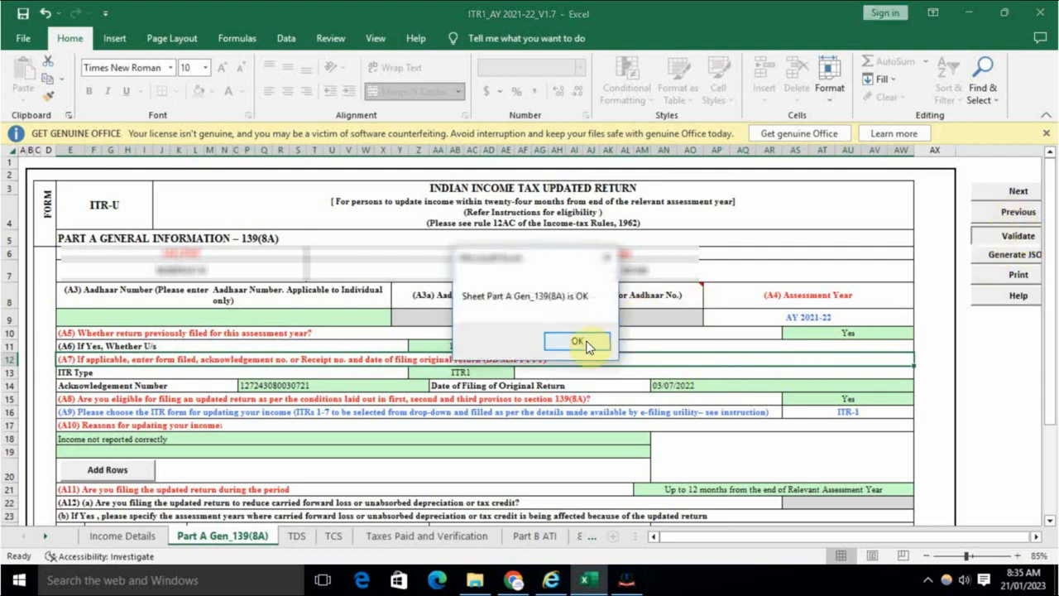
left_click(576, 341)
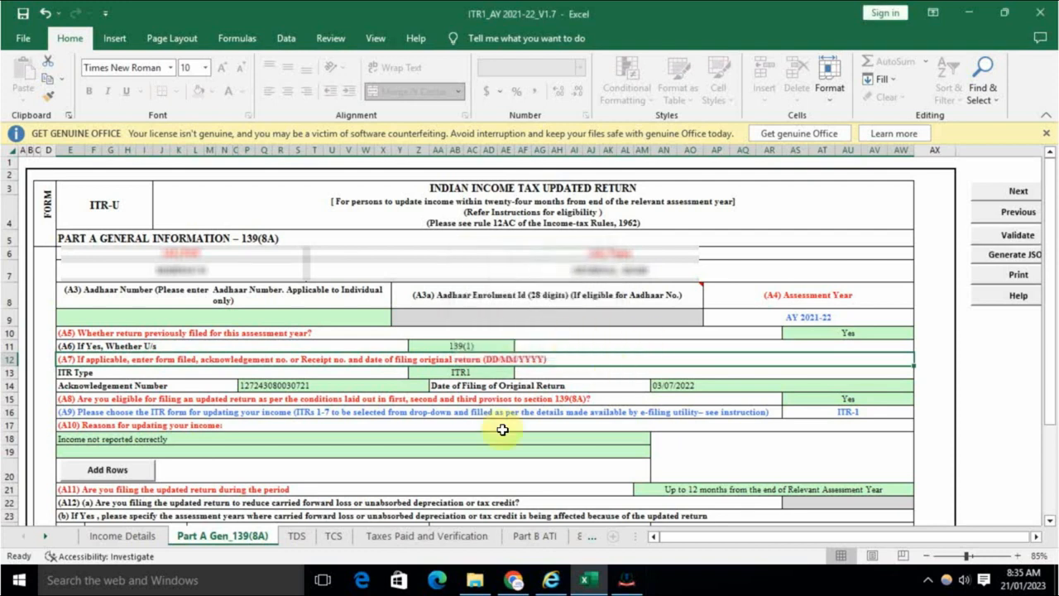
left_click(298, 537)
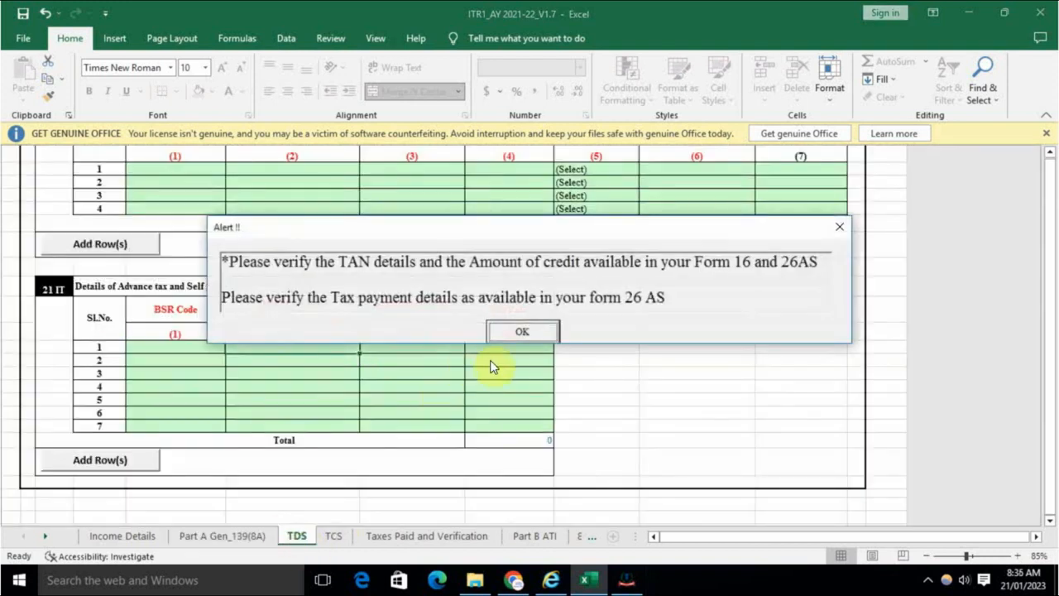
Step: Dismiss the TDS alerts and move through TCS to the Taxes Paid and Verification sheet
left_click(526, 330)
left_click(676, 375)
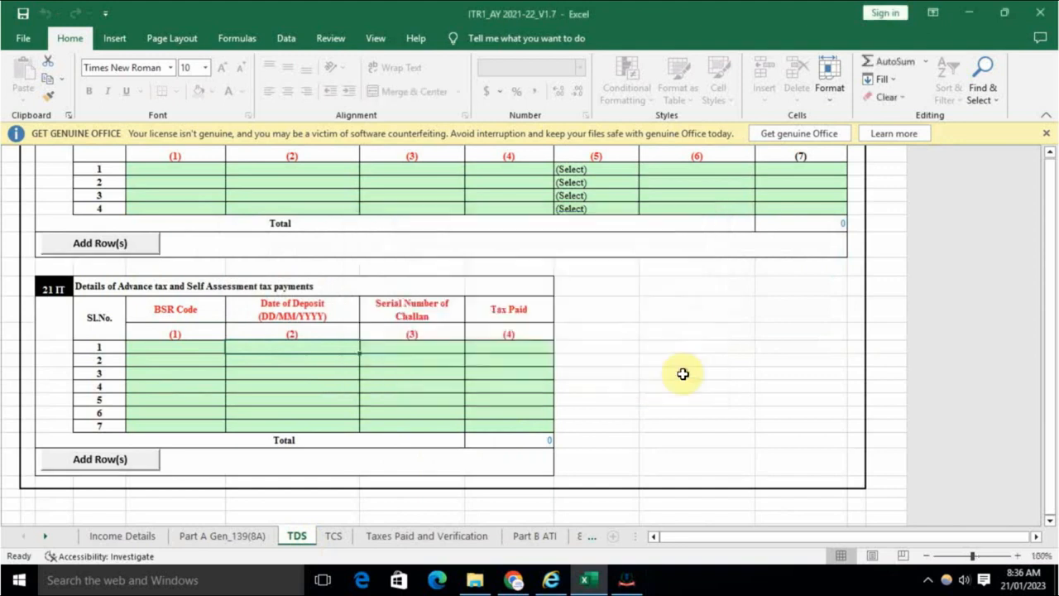
scroll(587, 423, "up", 10)
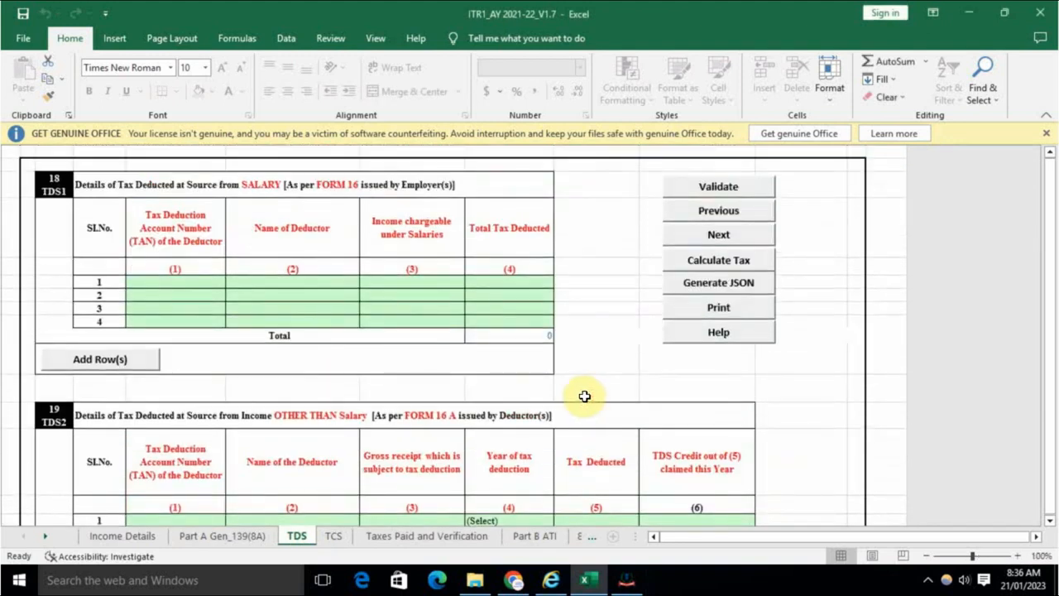
scroll(240, 420, "down", 10)
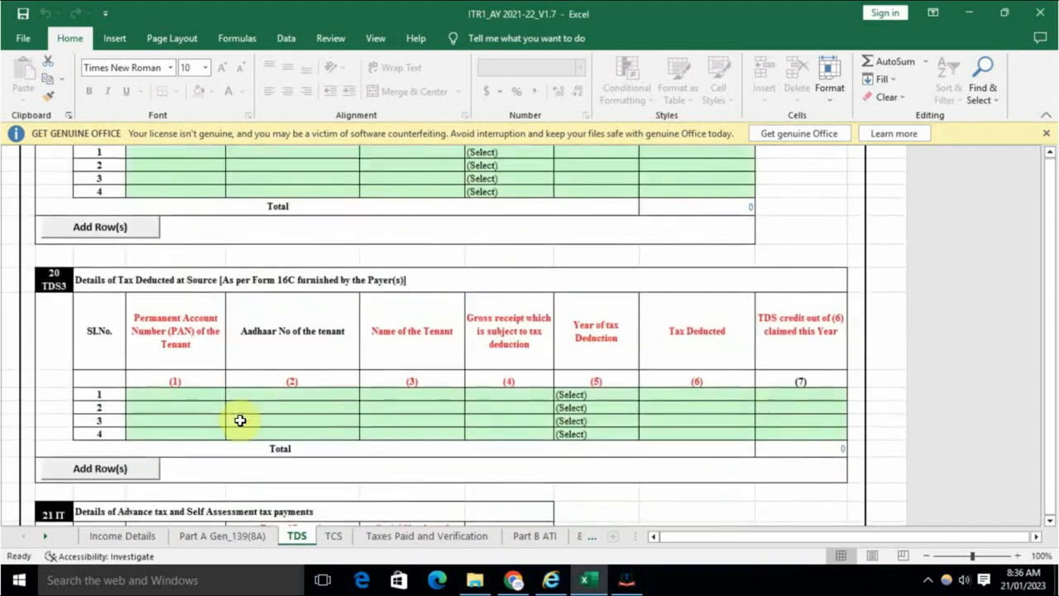
left_click(333, 536)
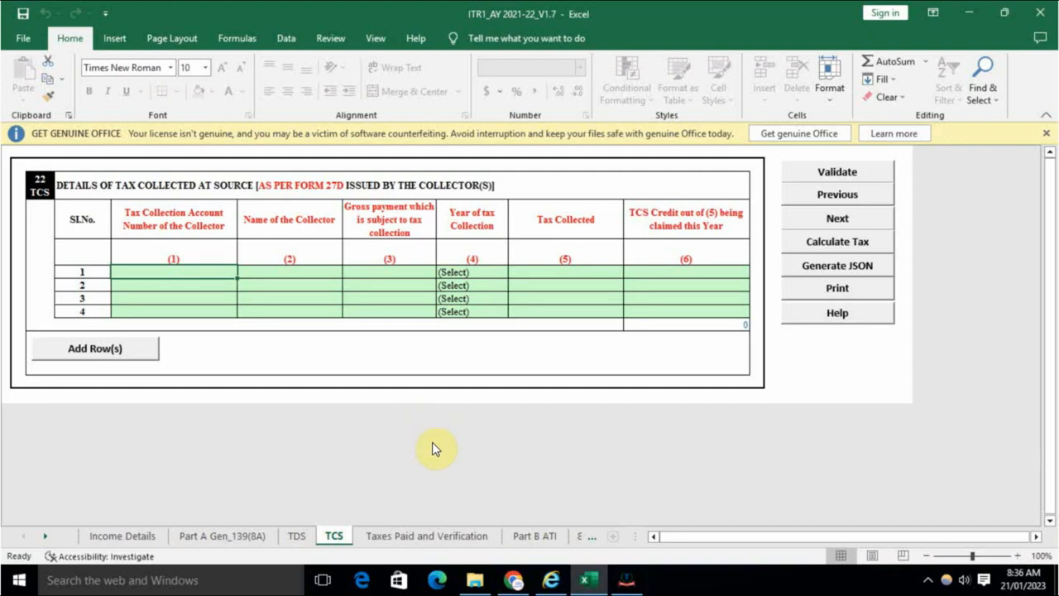
left_click(402, 535)
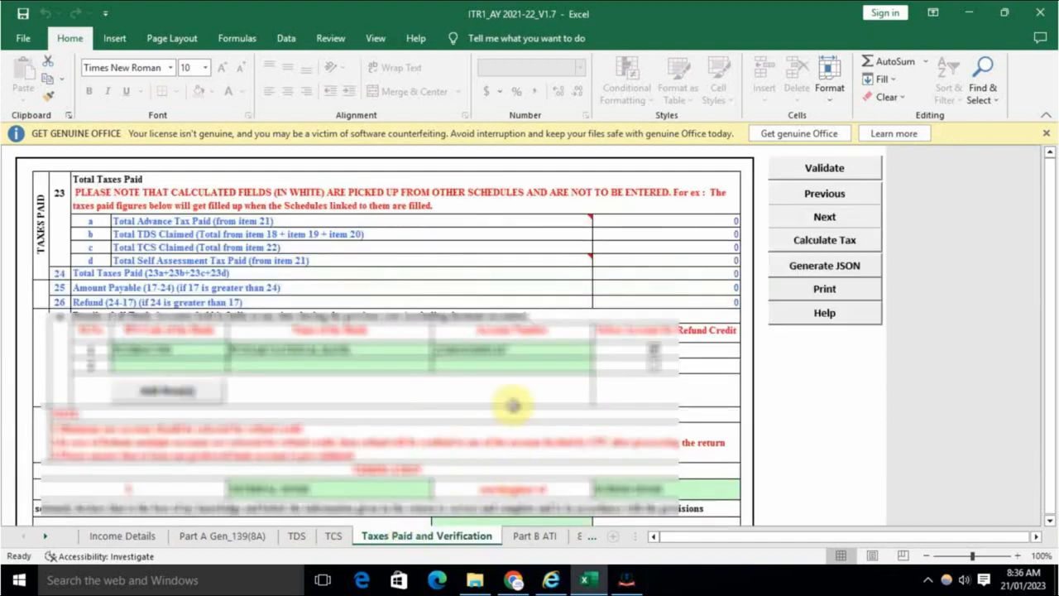
scroll(500, 395, "down", 4)
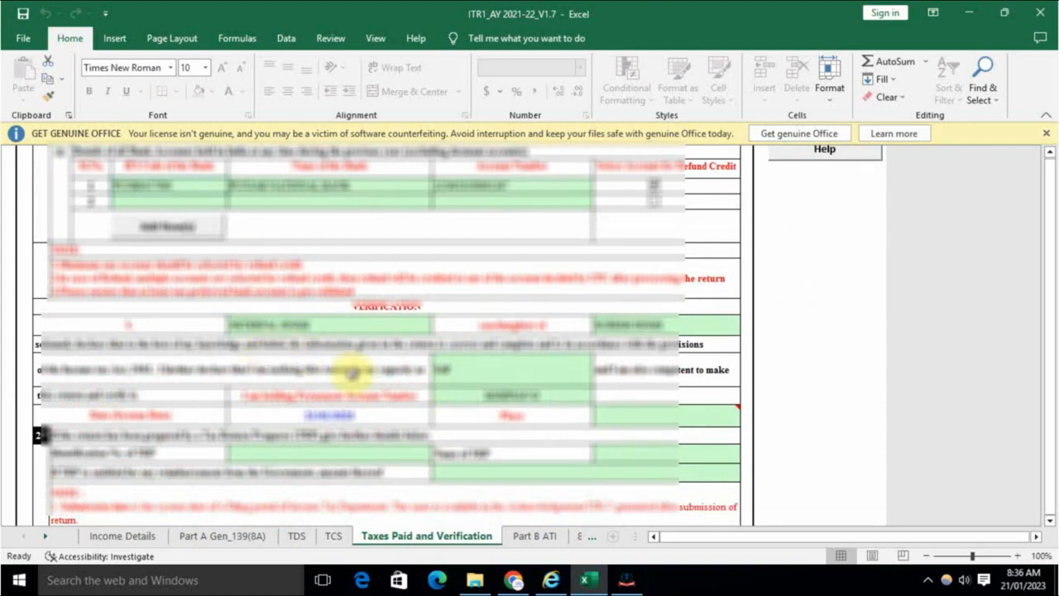
Step: Enter the place of filing, validate the sheet, and go to Part B ATI
double_click(631, 414)
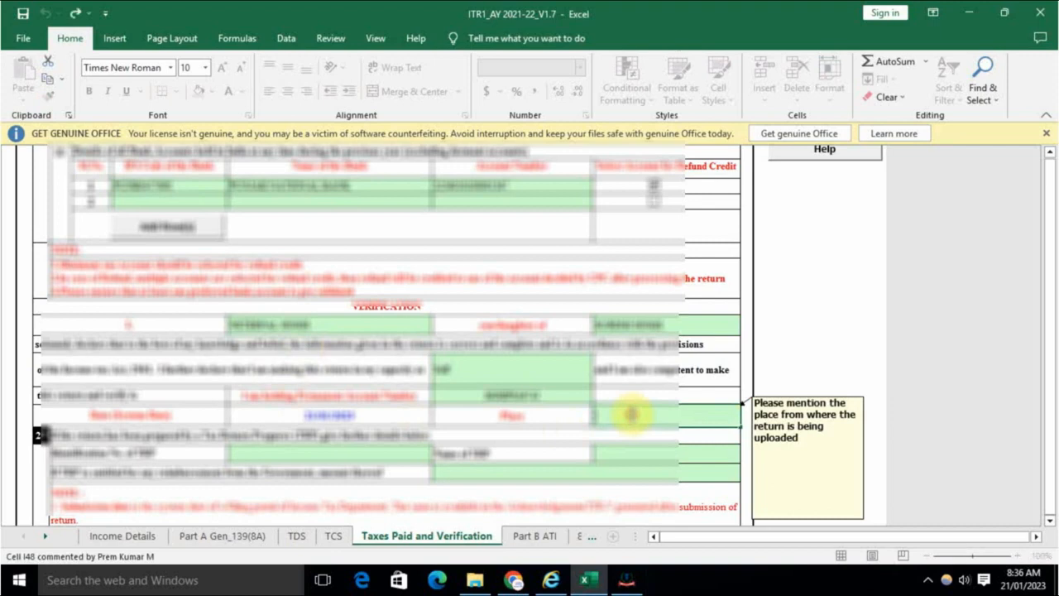
type("D")
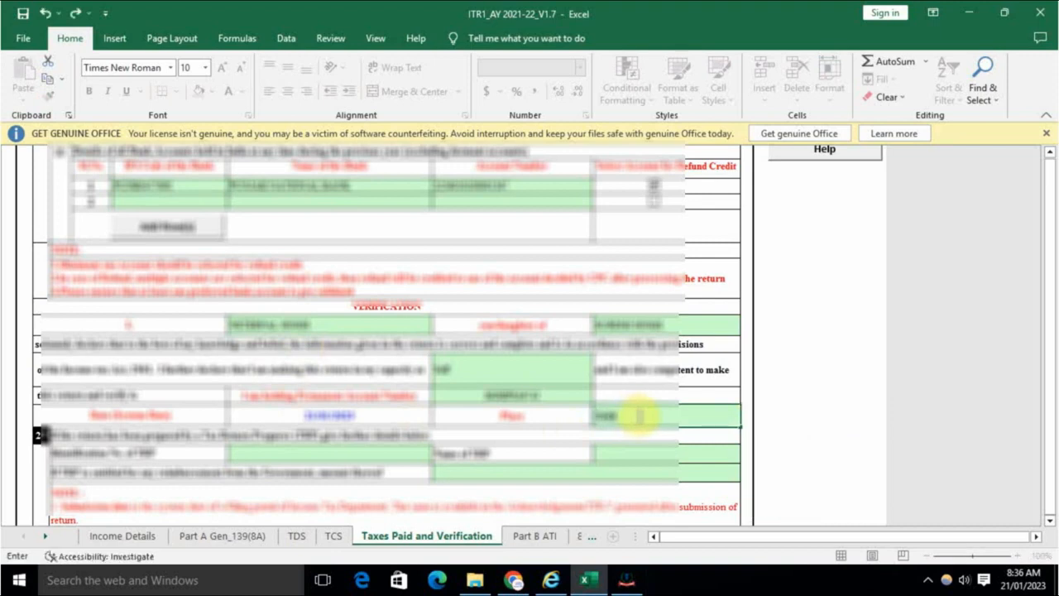
left_click(784, 413)
scroll(562, 398, "down", 5)
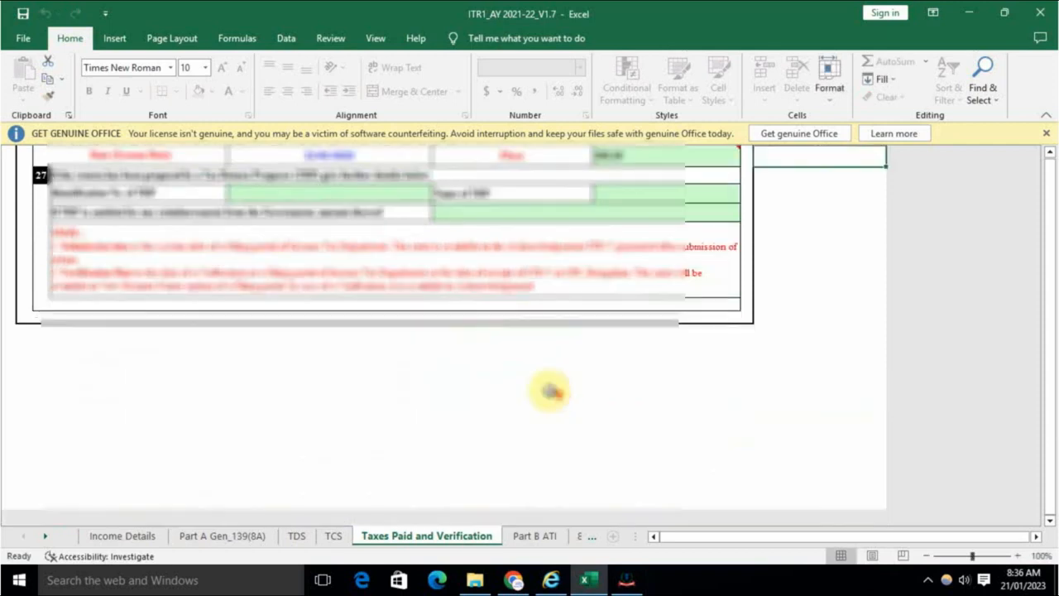
scroll(551, 391, "up", 7)
scroll(549, 391, "up", 2)
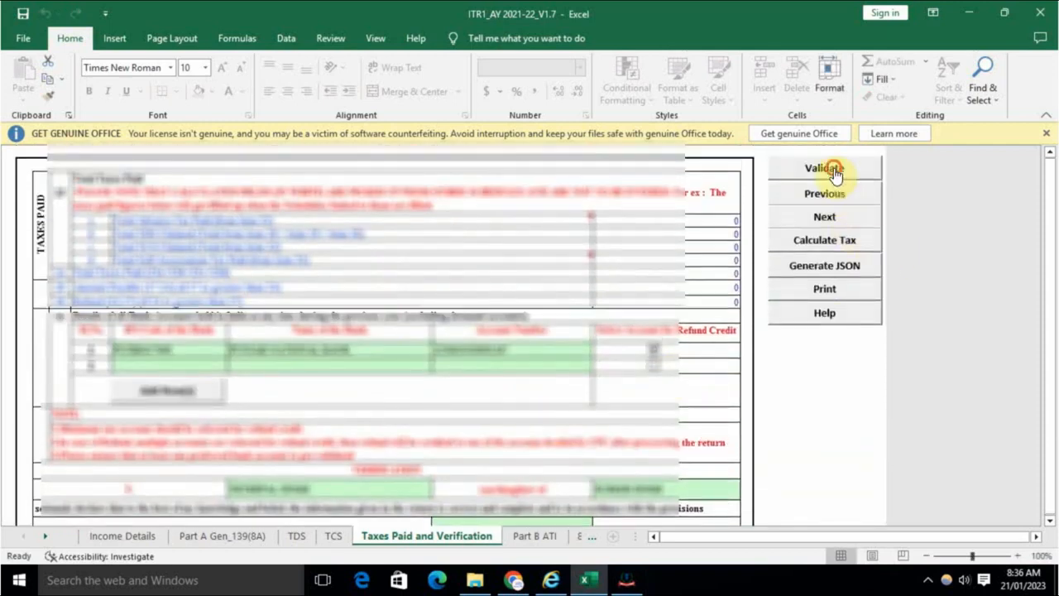
left_click(828, 170)
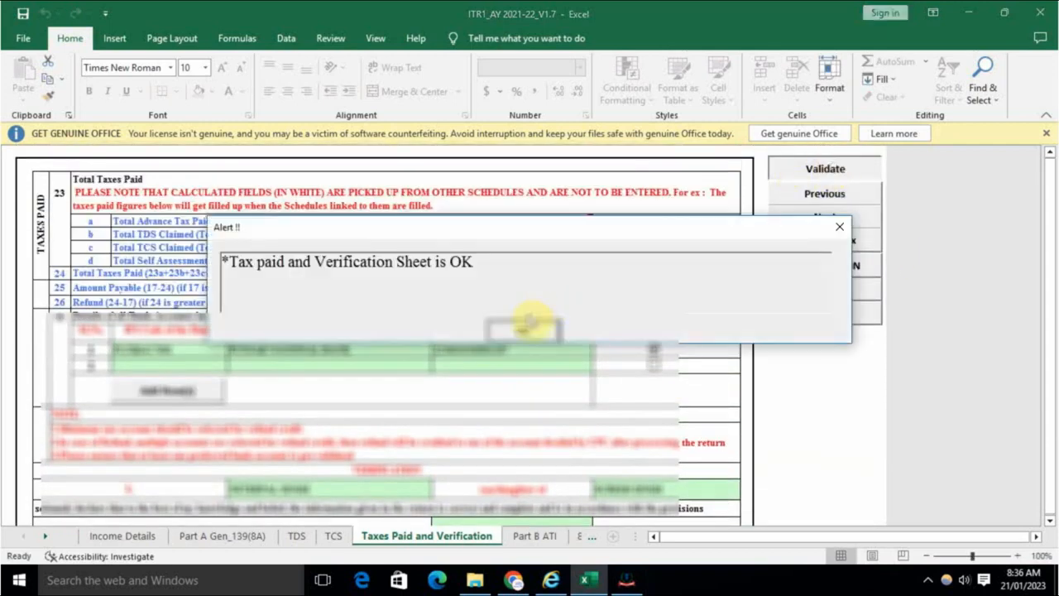
left_click(525, 329)
left_click(536, 535)
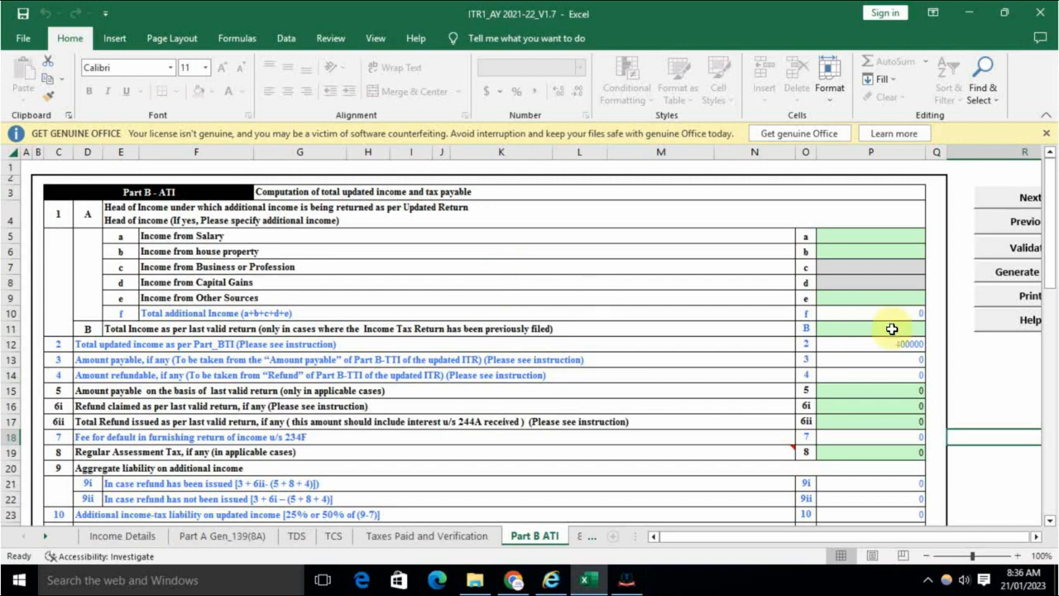
Step: Run Calculate Tax from the top of the Income Details sheet, triggering the 80D senior-citizen alert
scroll(831, 380, "down", 4)
scroll(831, 387, "up", 4)
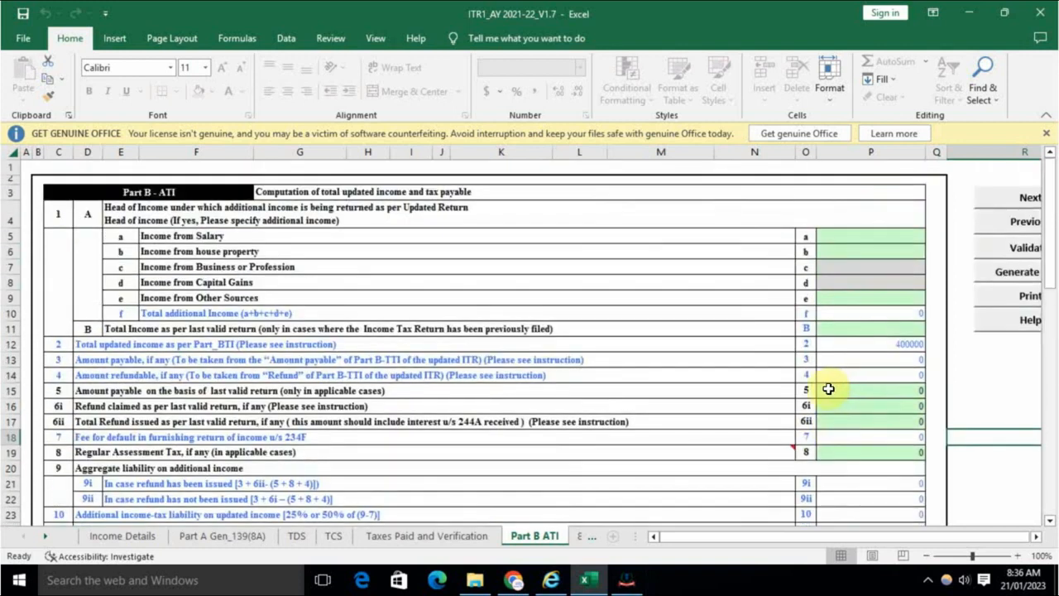
scroll(828, 389, "down", 9)
scroll(816, 398, "up", 8)
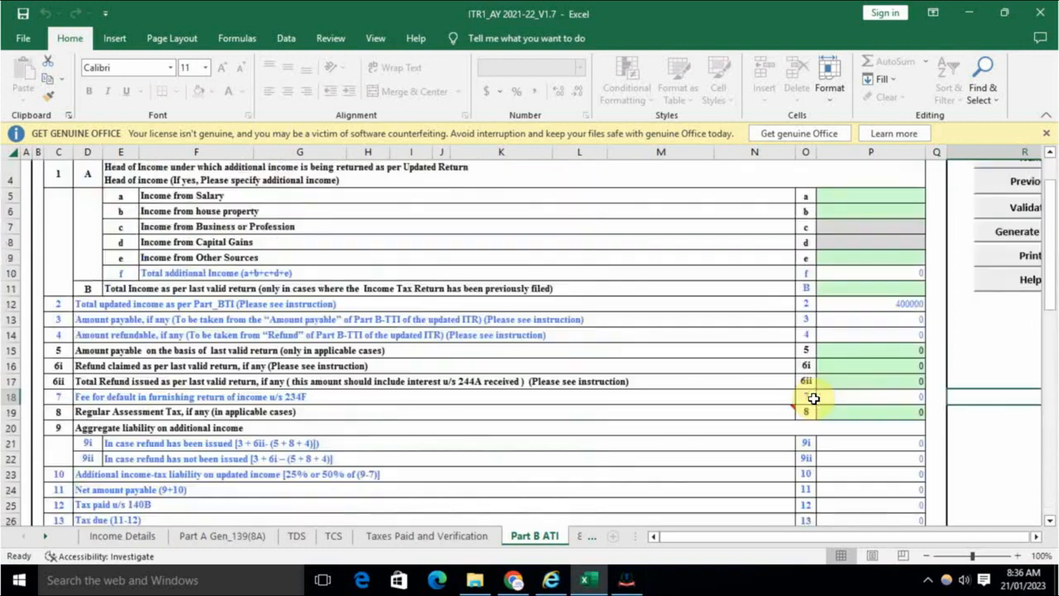
scroll(814, 399, "up", 1)
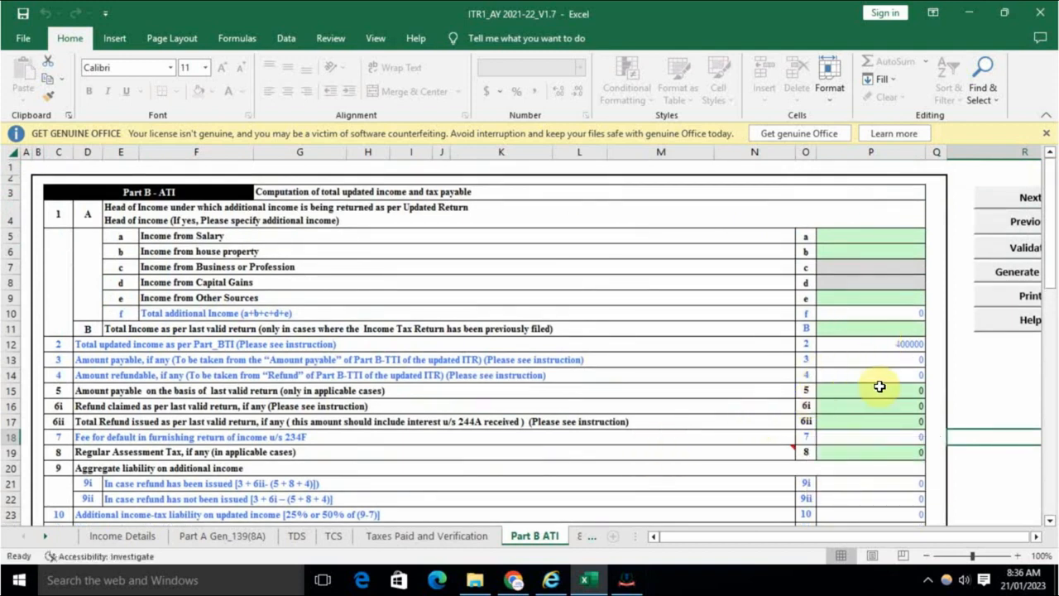
left_click(116, 538)
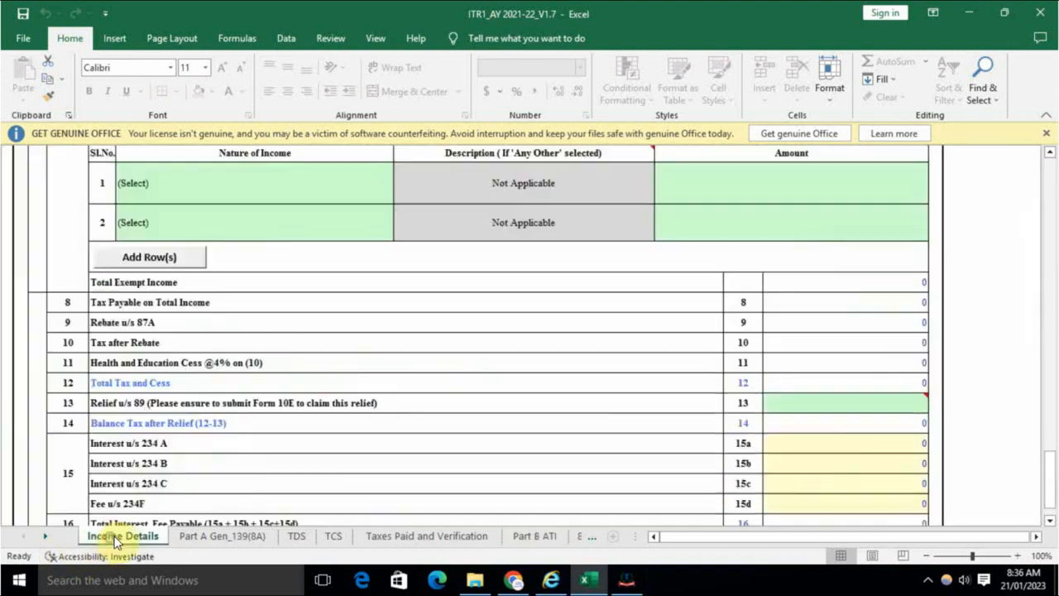
scroll(797, 402, "up", 20)
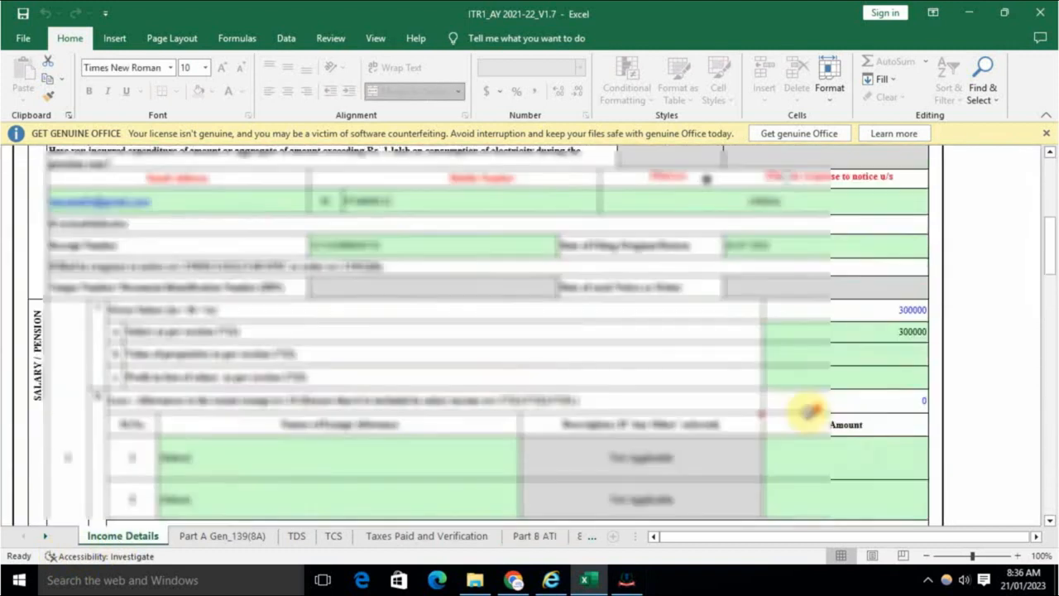
scroll(802, 411, "up", 5)
left_click(1008, 219)
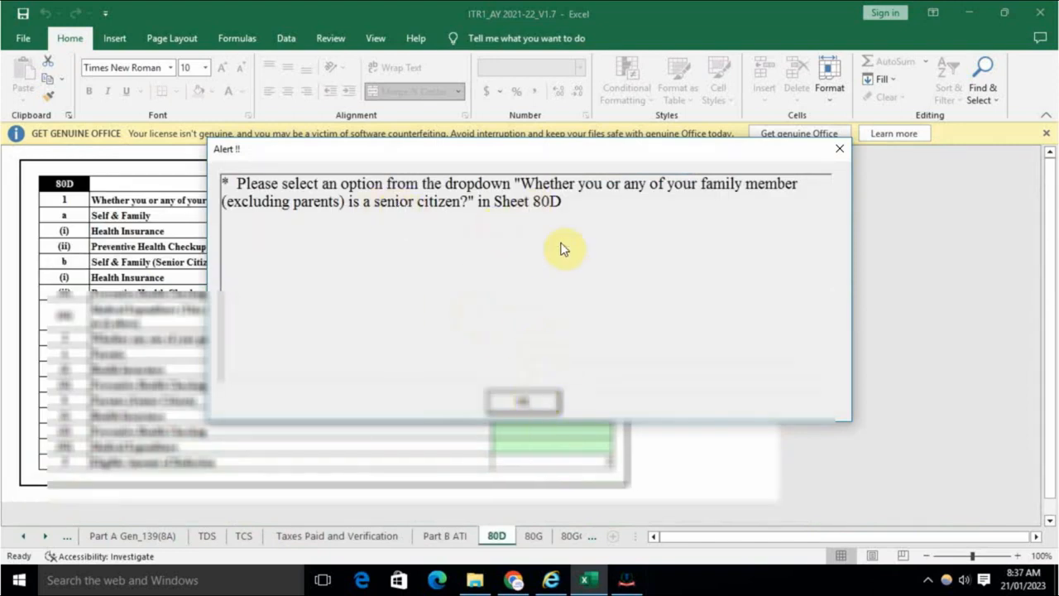
Step: Dismiss the 80D alert, glance at Part B ATI, and switch to the 80D sheet
left_click(526, 403)
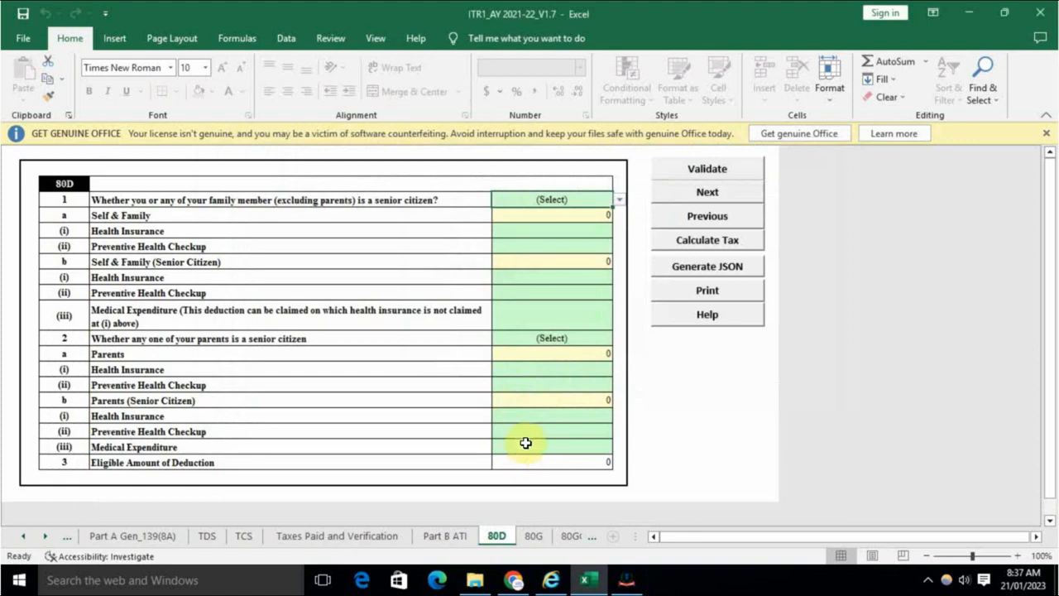
left_click(444, 535)
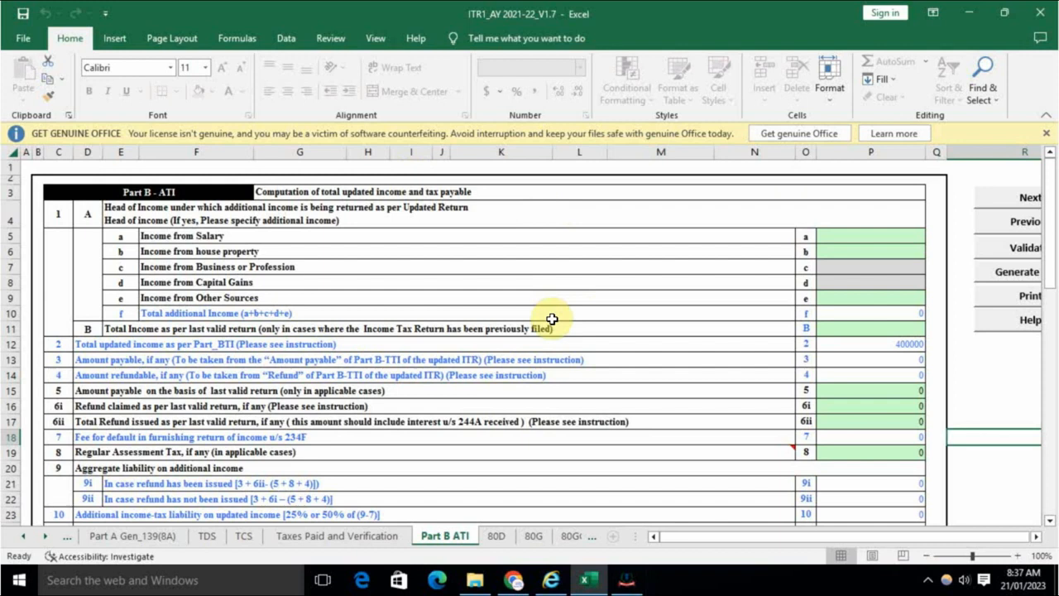
left_click(497, 535)
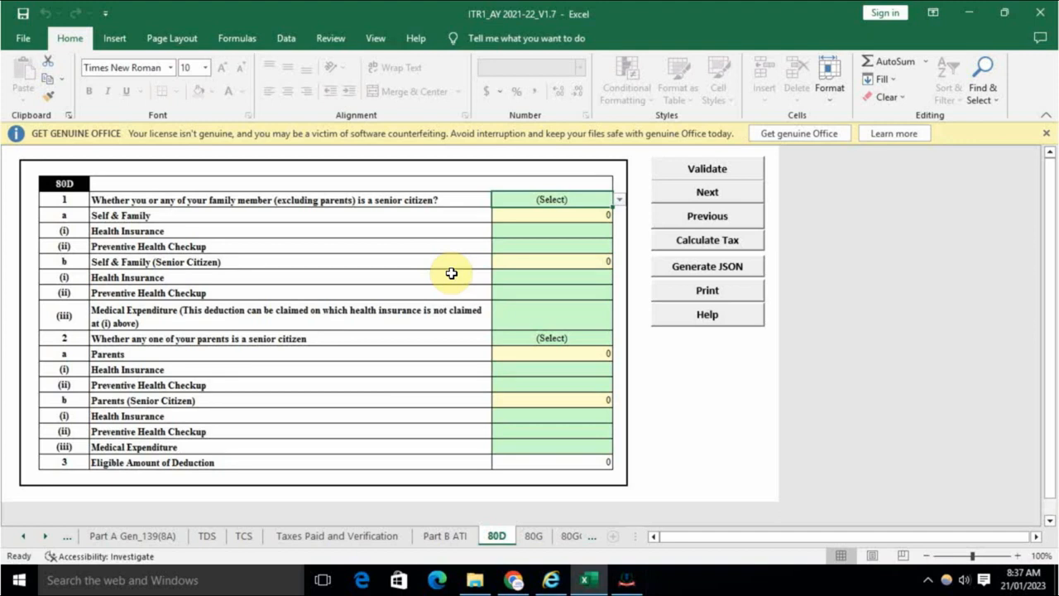
Step: Answer No to both 80D senior-citizen questions for self/family and parents
left_click(546, 204)
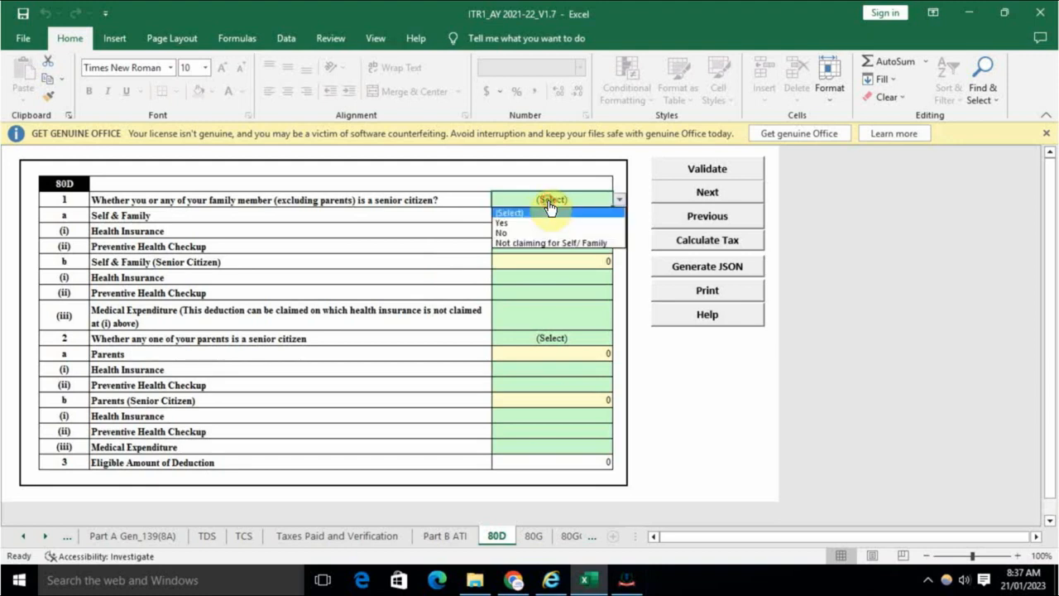
left_click(519, 227)
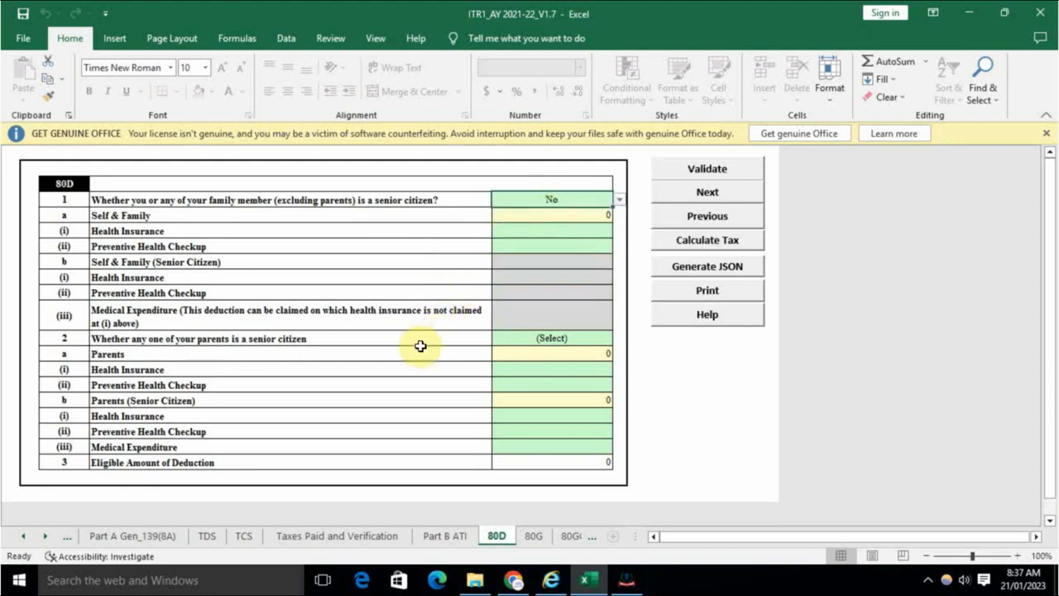
left_click(551, 339)
left_click(514, 371)
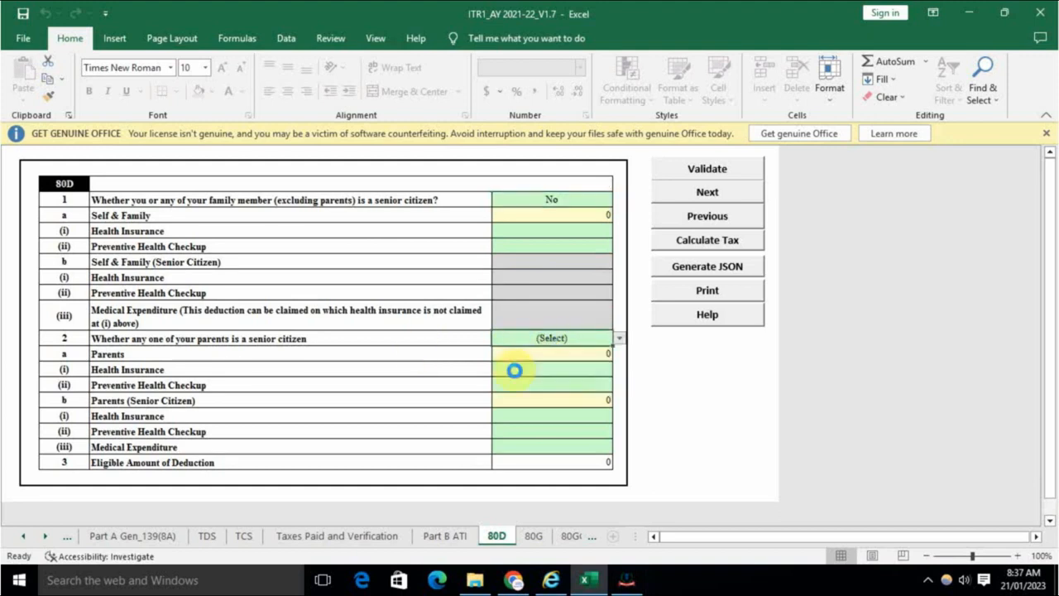
left_click(533, 535)
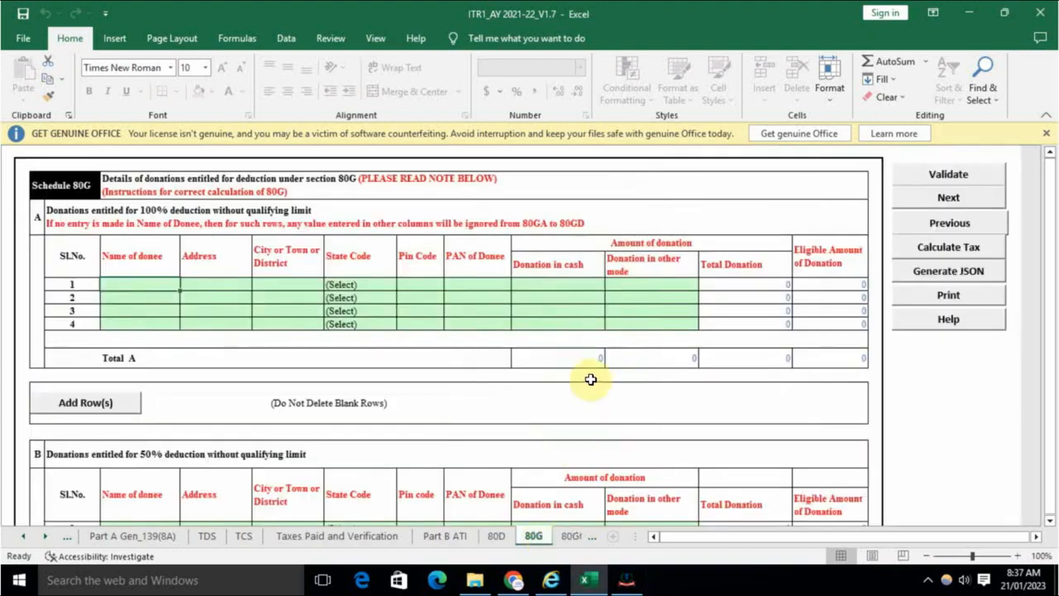
left_click(558, 537)
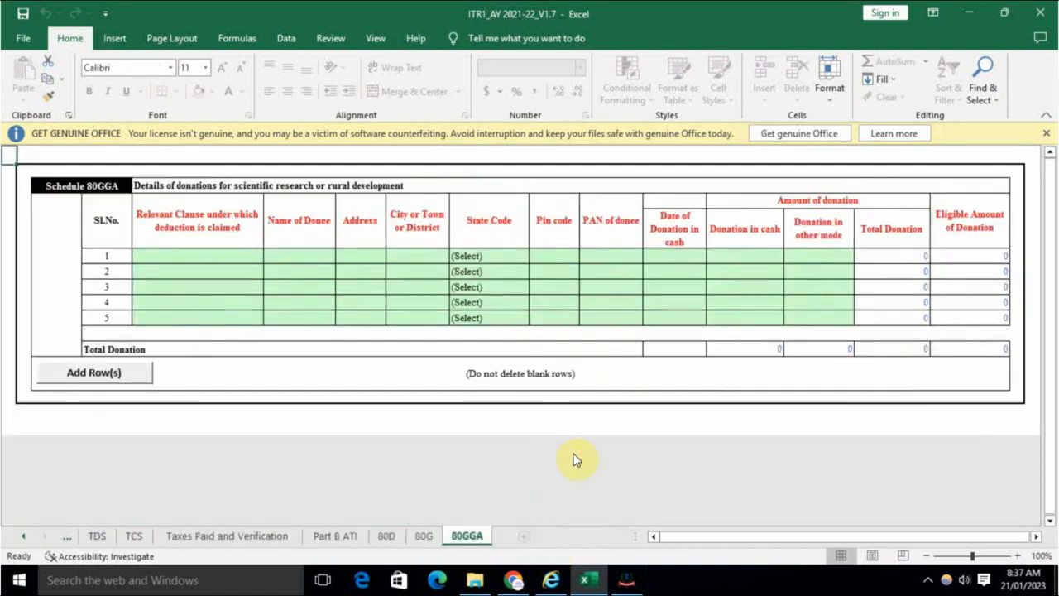
left_click(390, 536)
Step: Validate the 80D, 80G and 80GGA sheets as OK, then return to Income Details
left_click(744, 171)
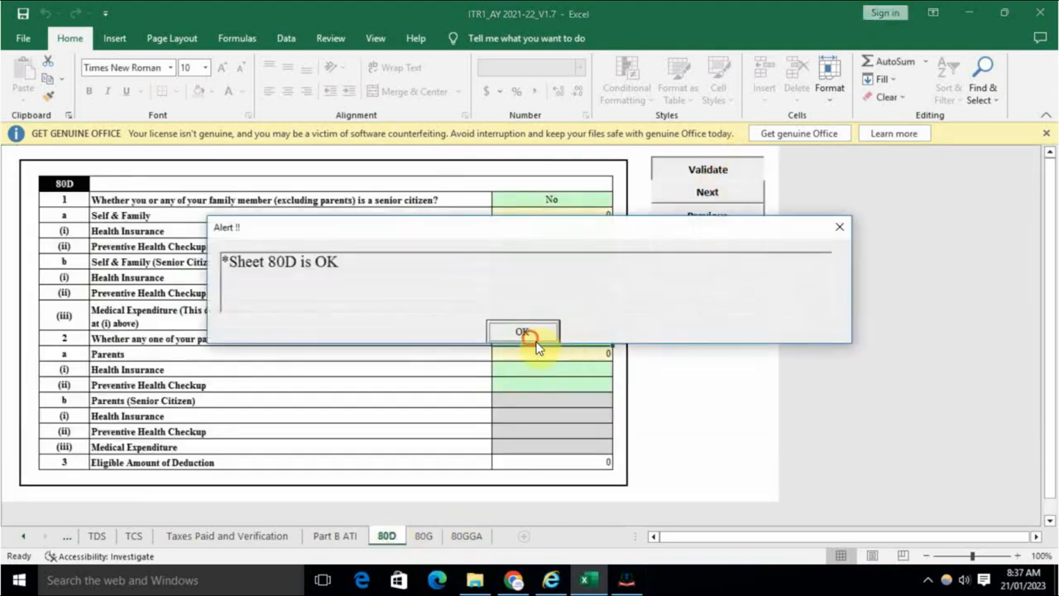
left_click(529, 334)
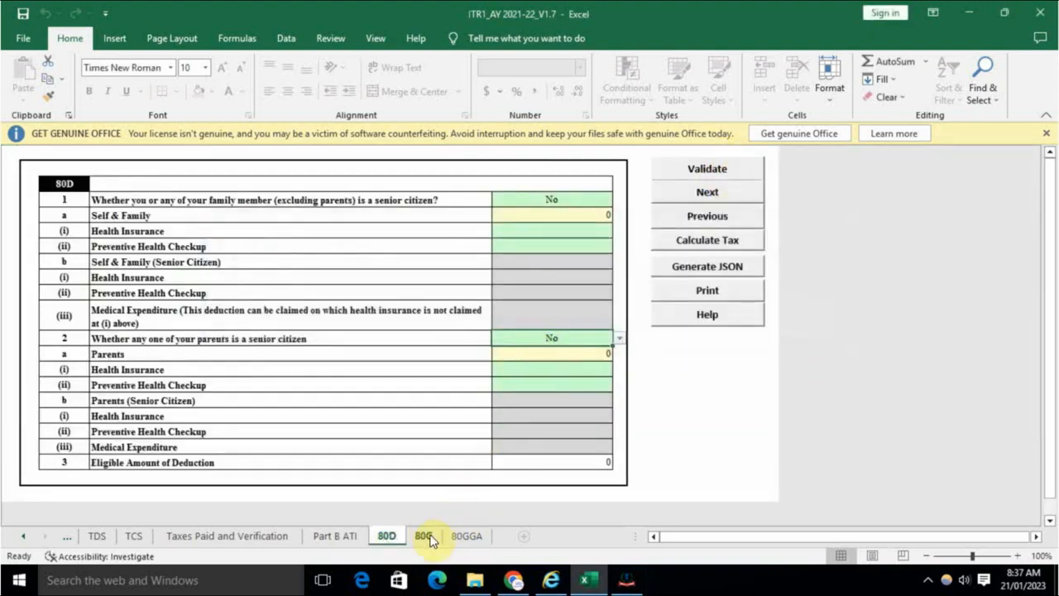
left_click(424, 536)
left_click(983, 183)
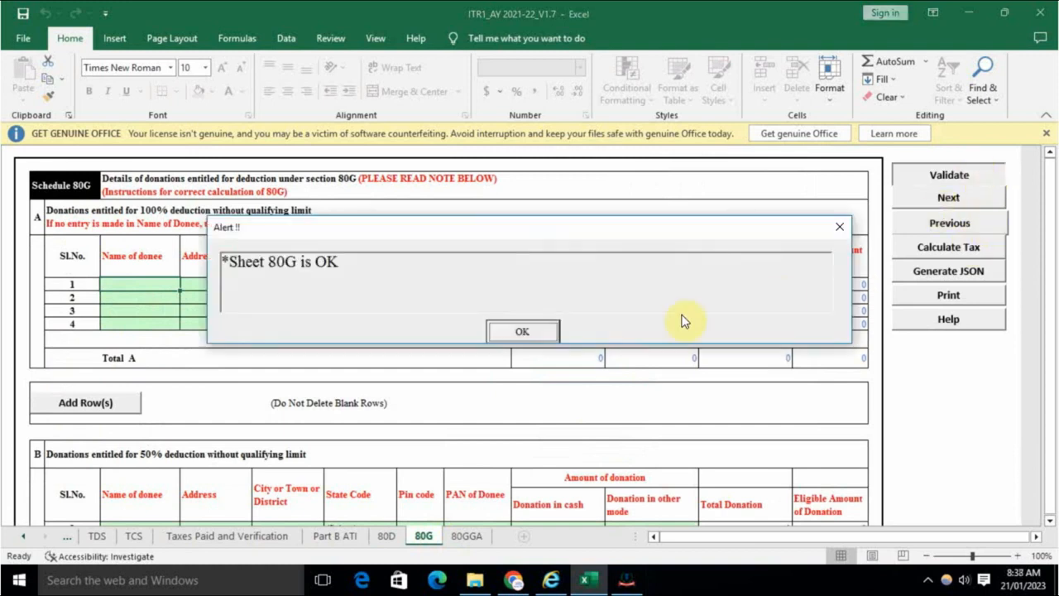
left_click(547, 334)
left_click(469, 535)
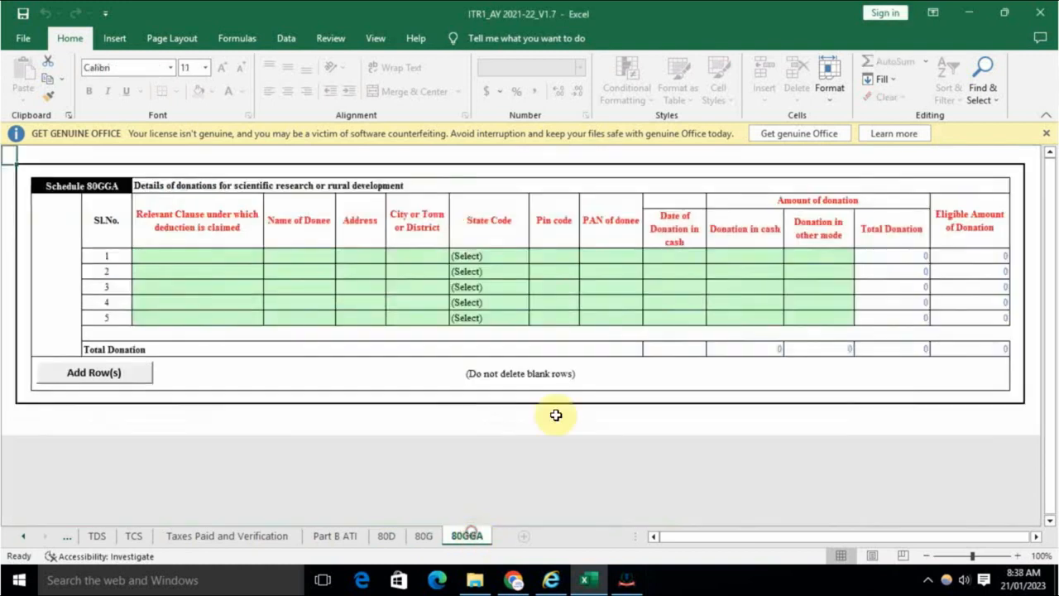
left_click_drag(934, 538, 957, 536)
left_click(992, 199)
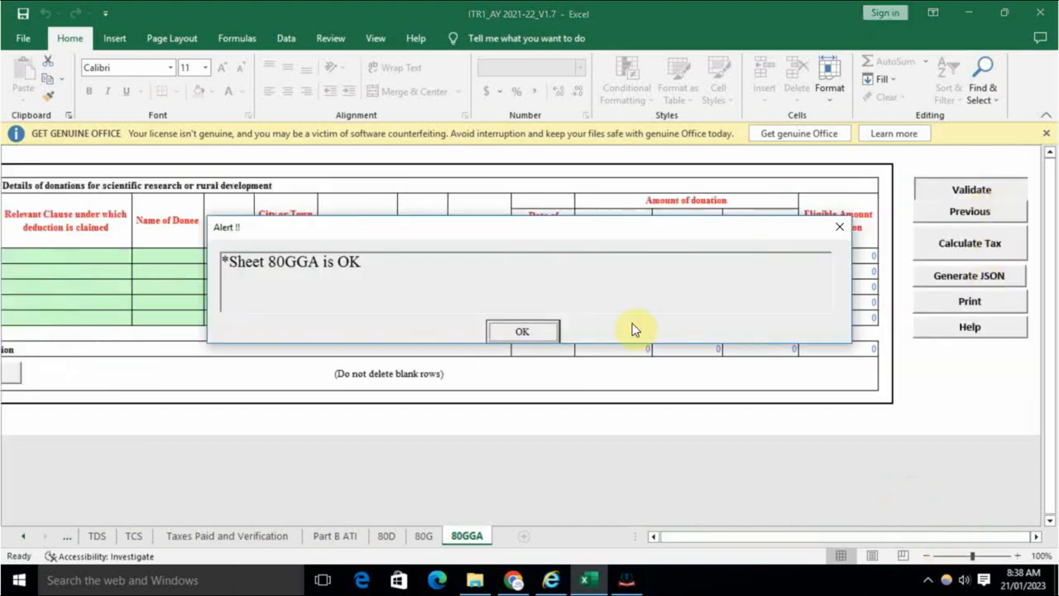
left_click(522, 334)
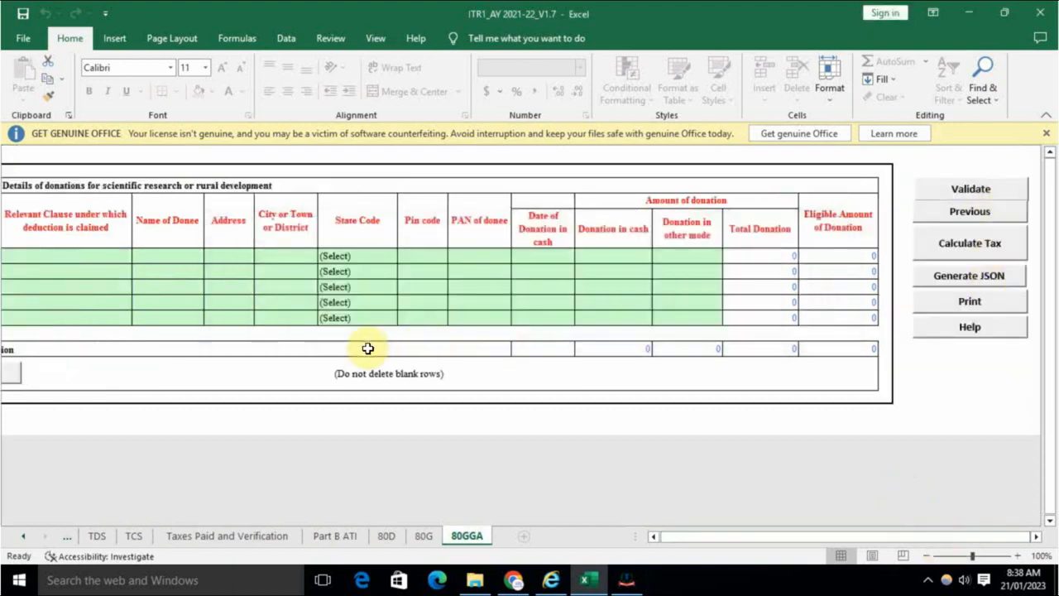
left_click(27, 537)
left_click(111, 537)
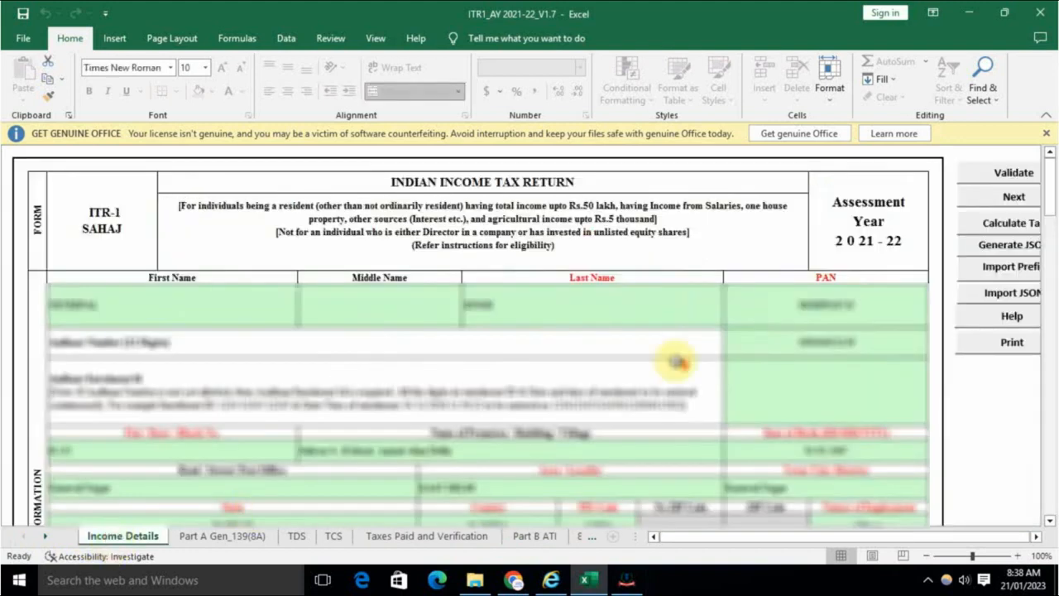
Step: Recalculate tax and confirm the Total Income of 400000 on Income Details
left_click(1011, 224)
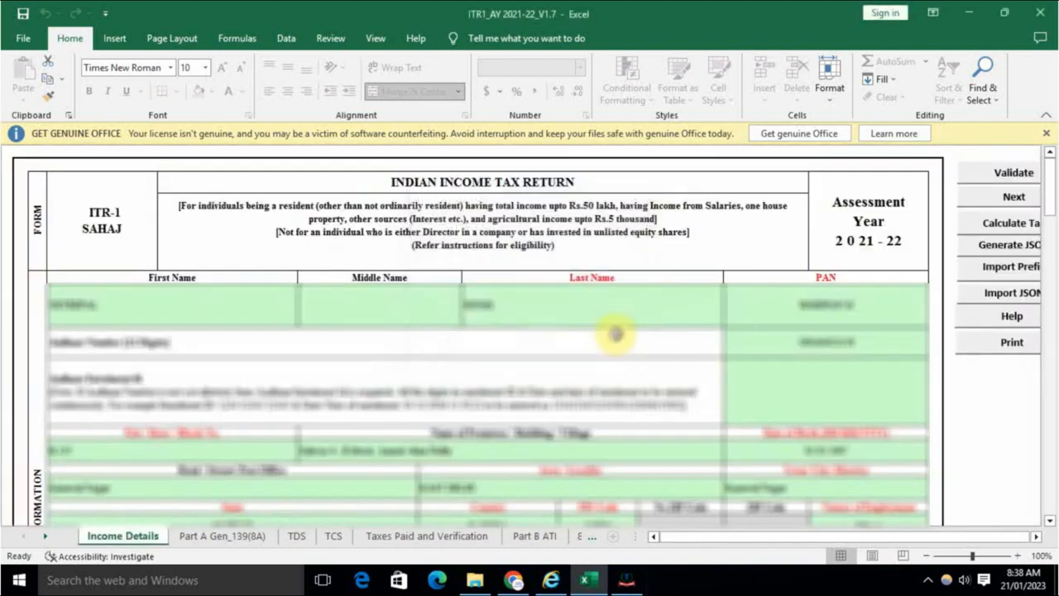
scroll(615, 333, "down", 15)
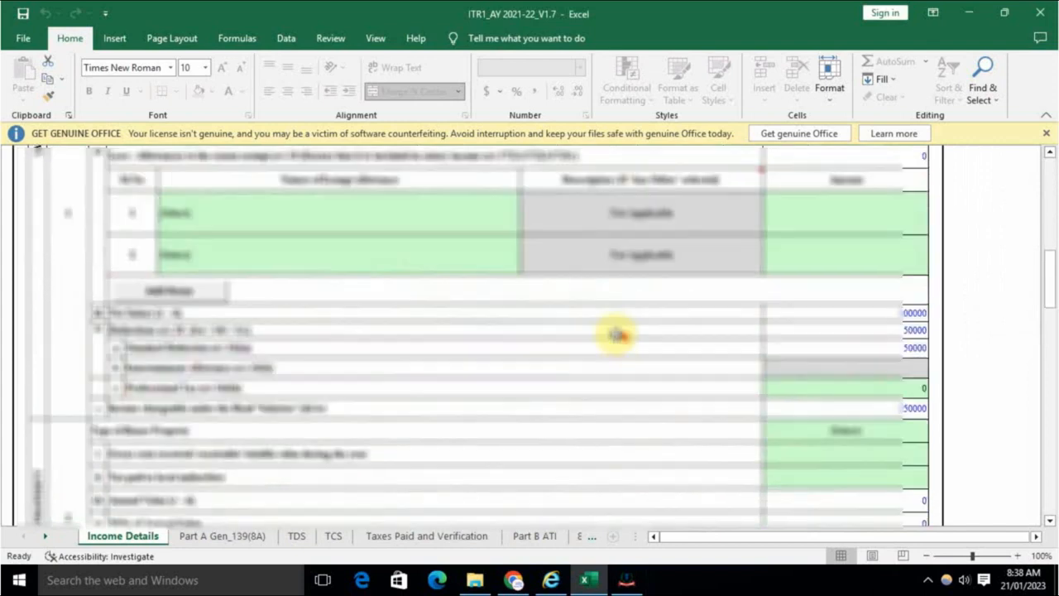
scroll(615, 333, "down", 10)
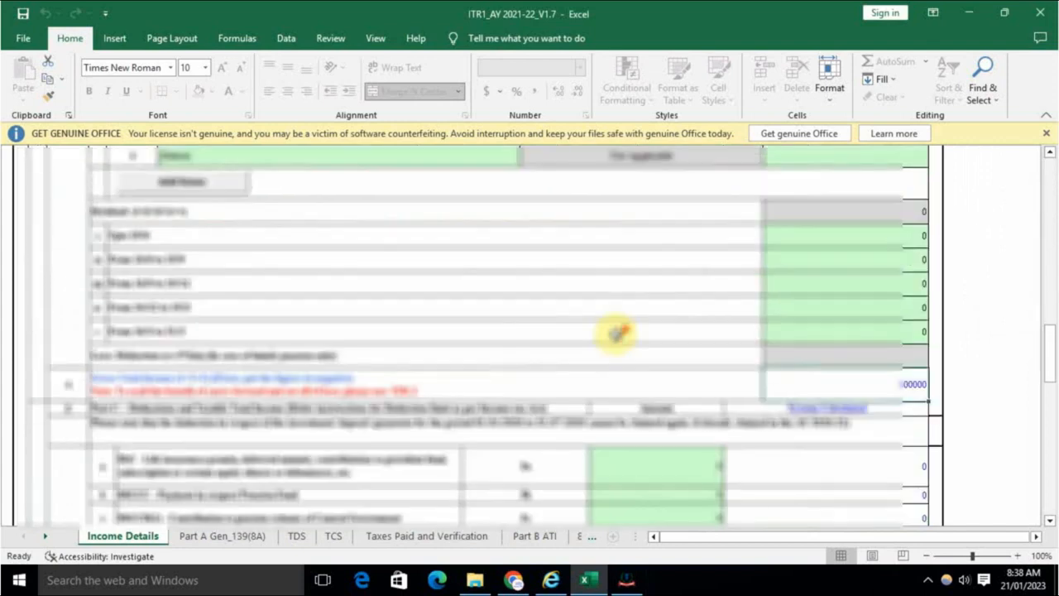
scroll(616, 334, "down", 10)
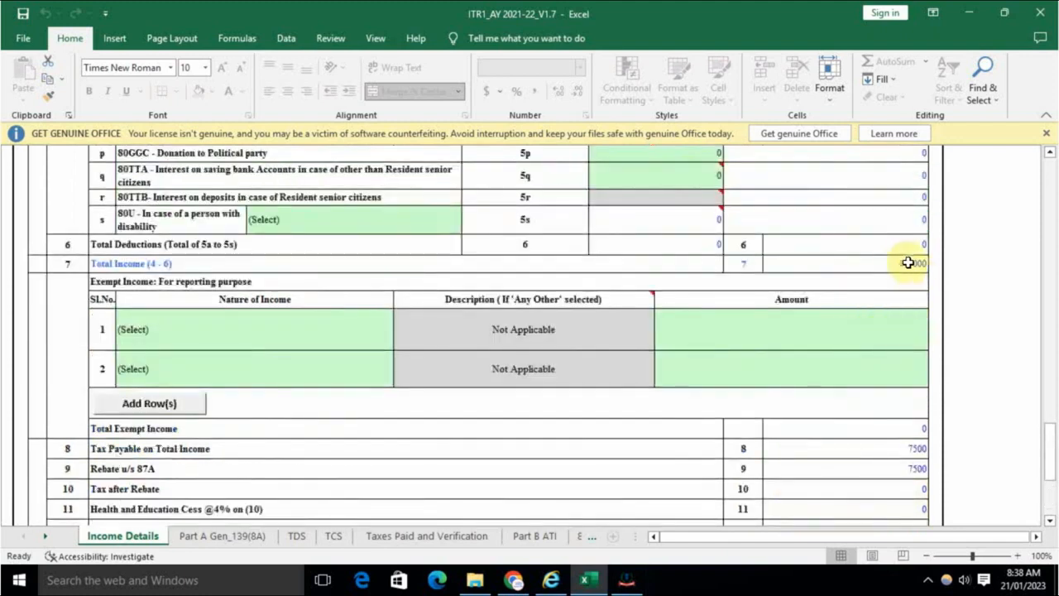
left_click(903, 263)
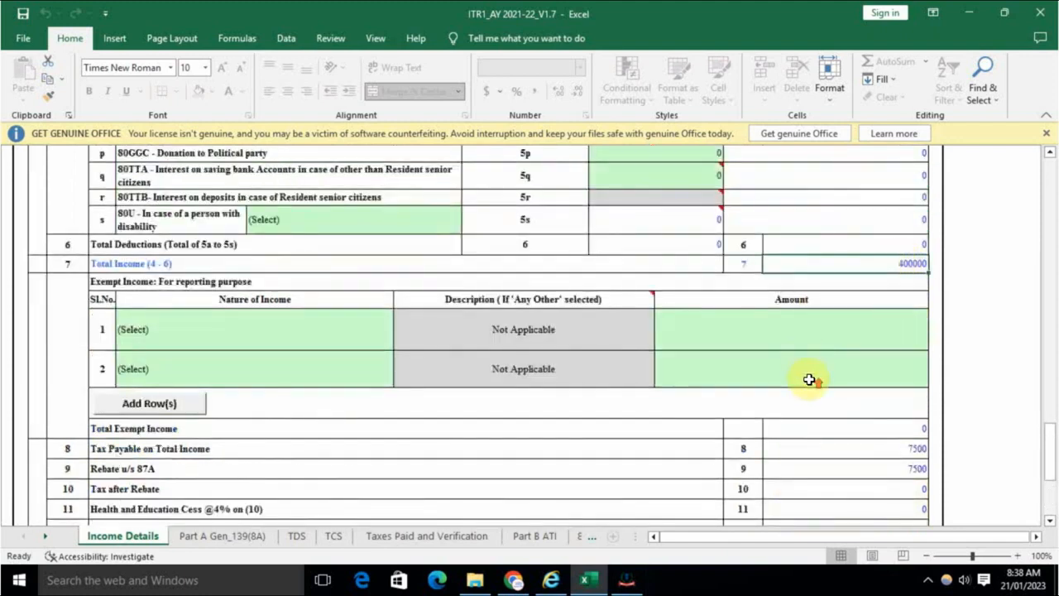
Step: Check the 87A rebate of 7500 and 234F fee of 1000, then open Part B ATI
scroll(809, 379, "up", 20)
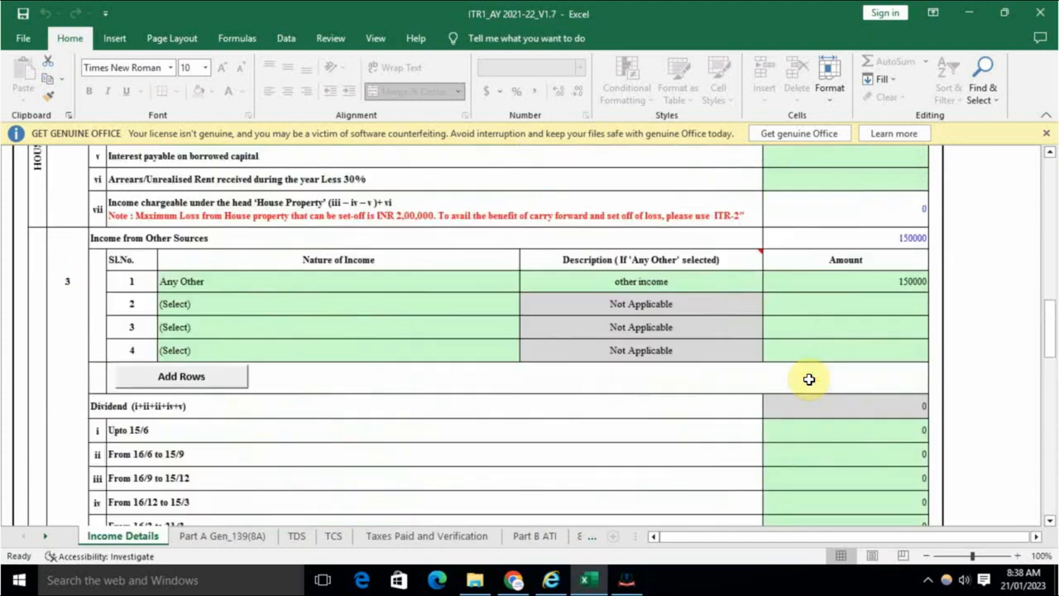
scroll(869, 331, "up", 3)
scroll(903, 342, "down", 3)
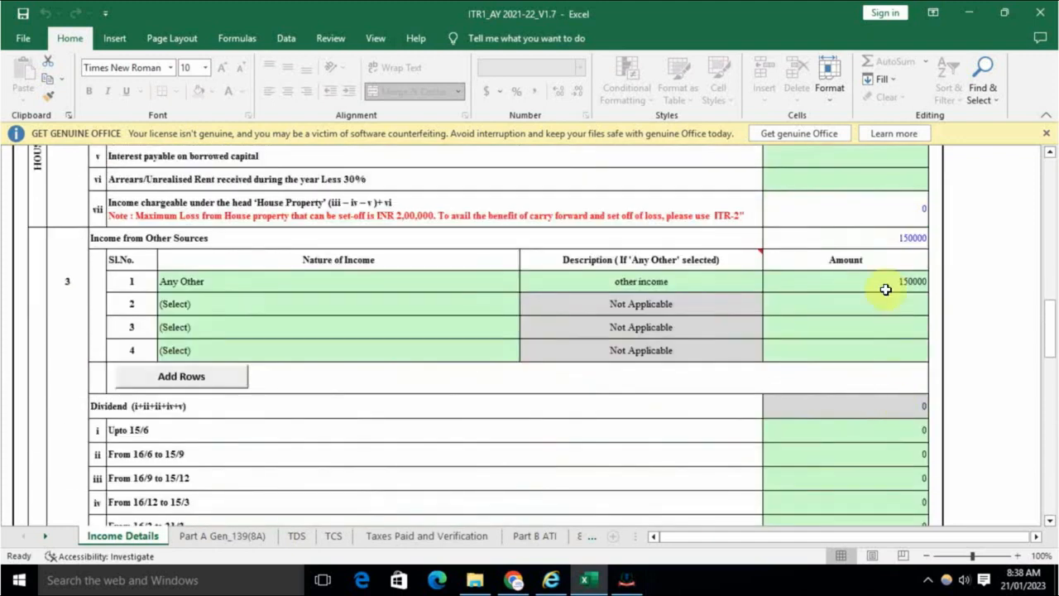
scroll(893, 367, "down", 3)
scroll(893, 367, "down", 8)
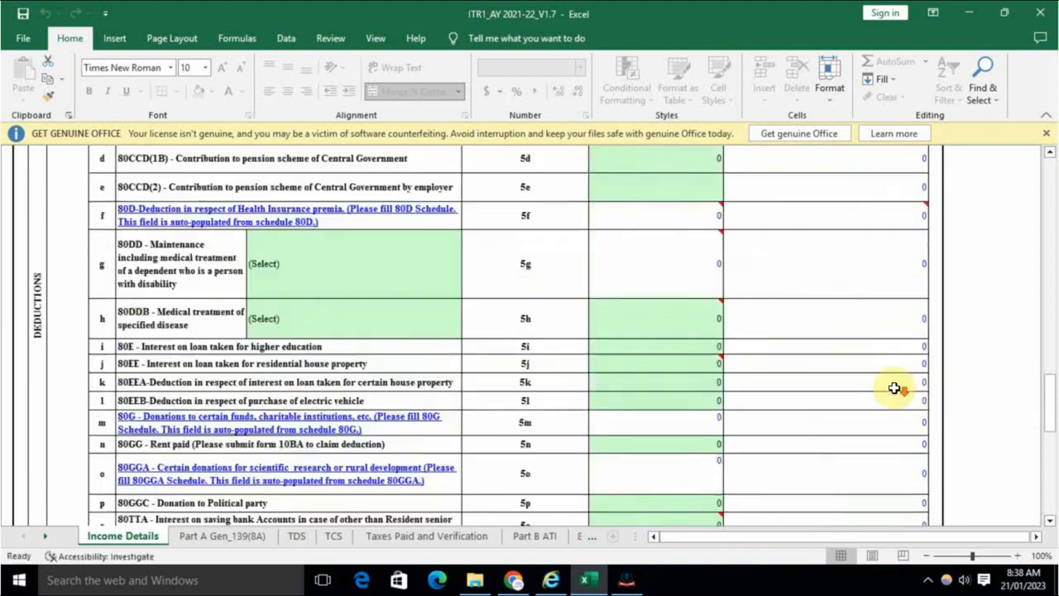
scroll(893, 387, "down", 2)
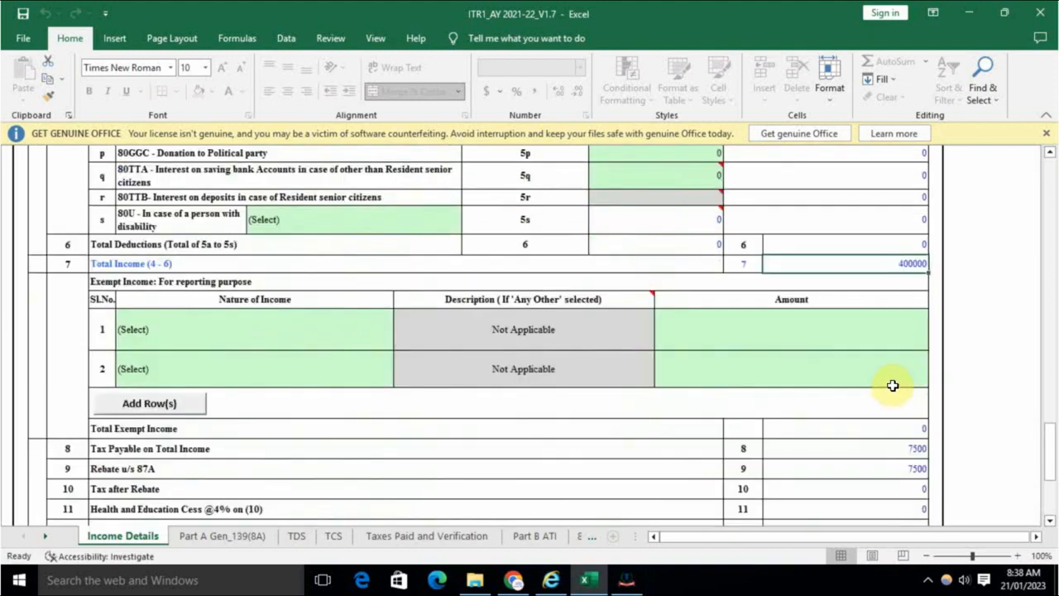
scroll(893, 359, "down", 2)
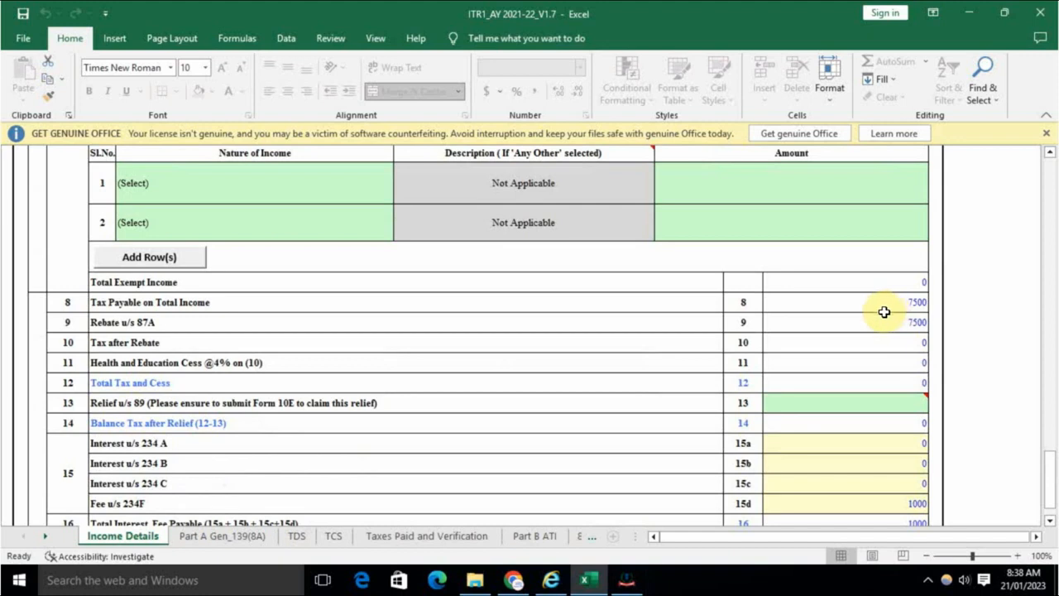
left_click(913, 323)
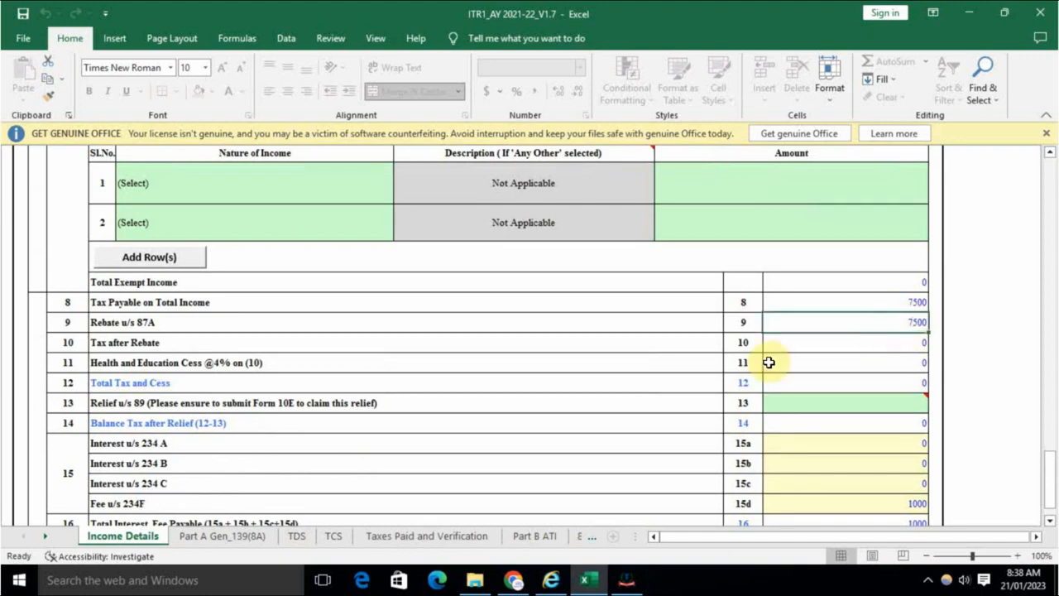
scroll(794, 389, "down", 4)
left_click(880, 296)
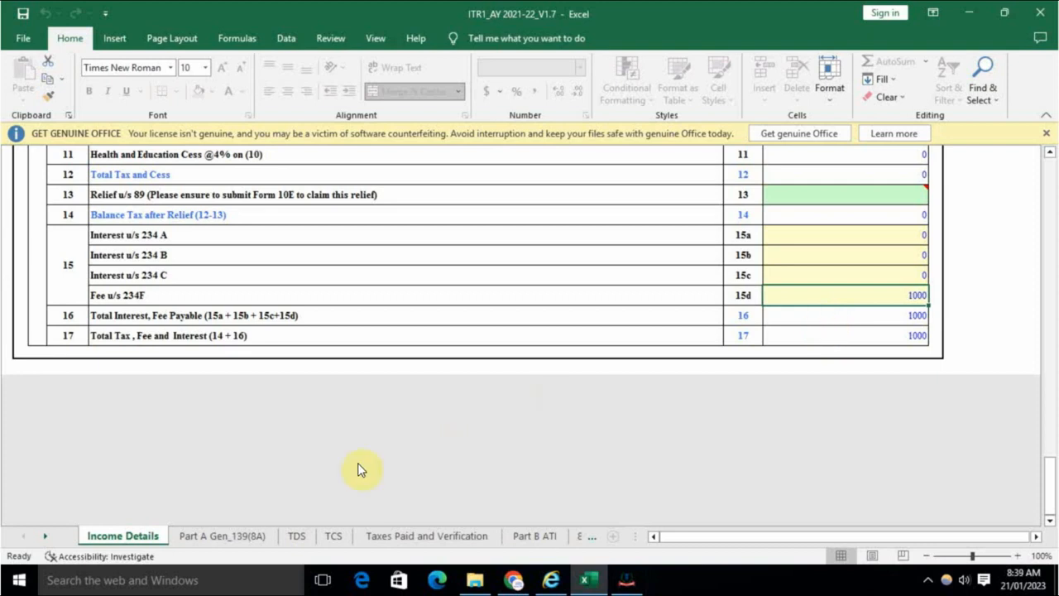
left_click(532, 535)
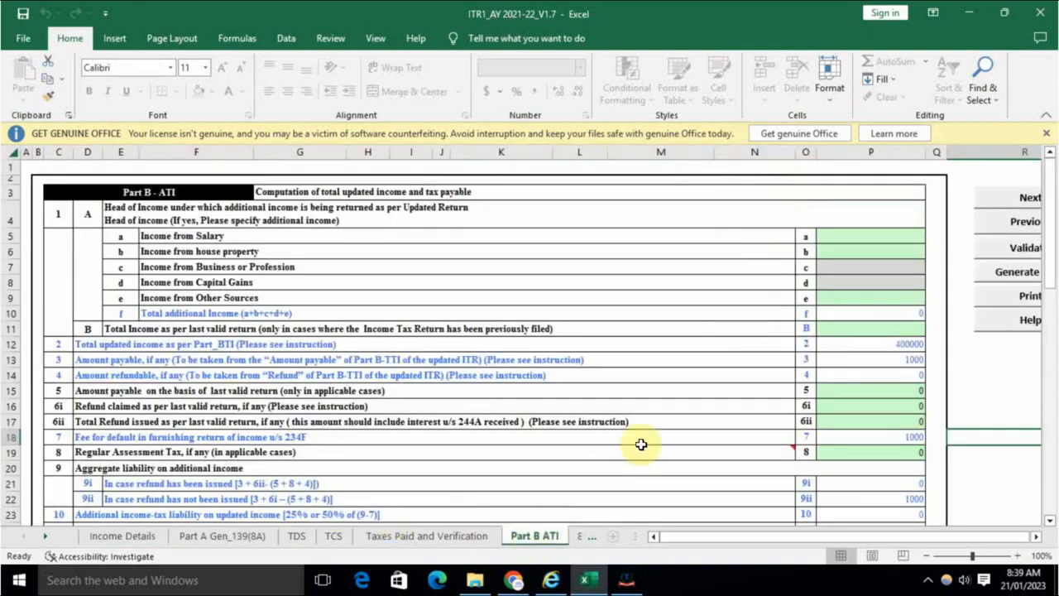
left_click(913, 345)
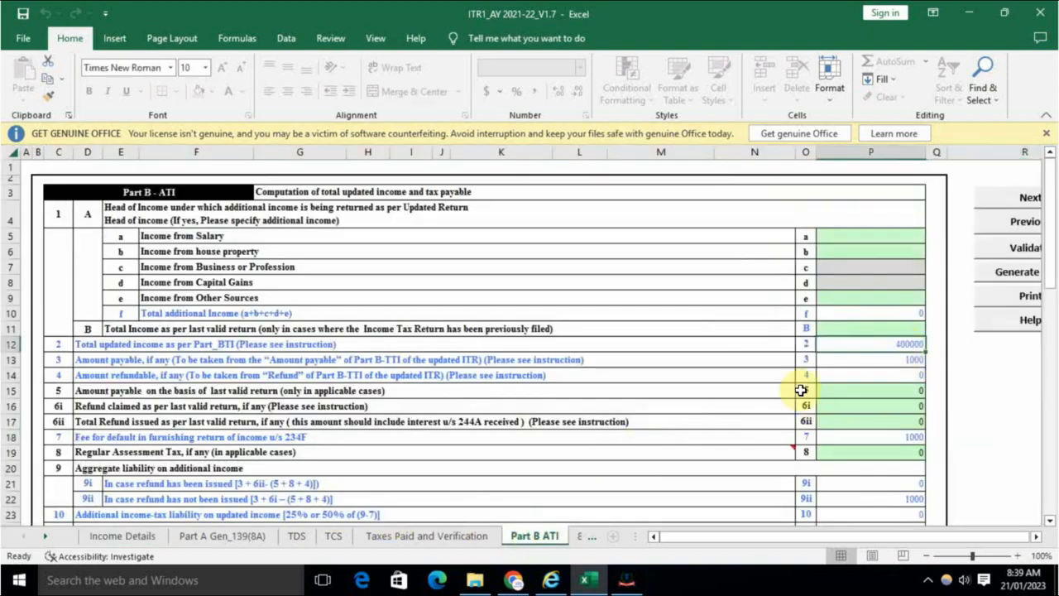
left_click(881, 360)
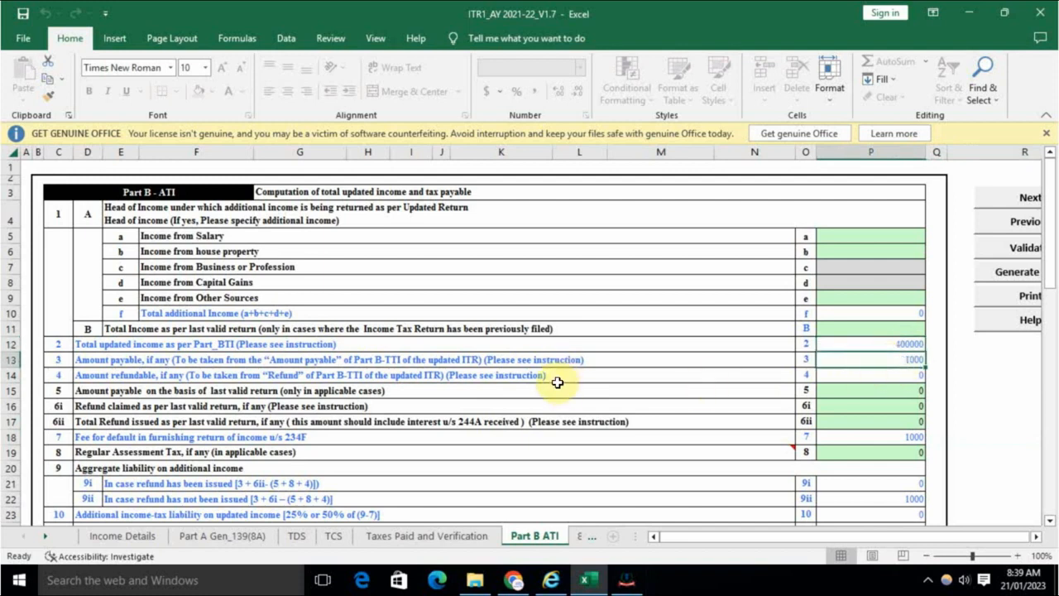
left_click(873, 439)
mouse_move(644, 455)
scroll(644, 455, "down", 2)
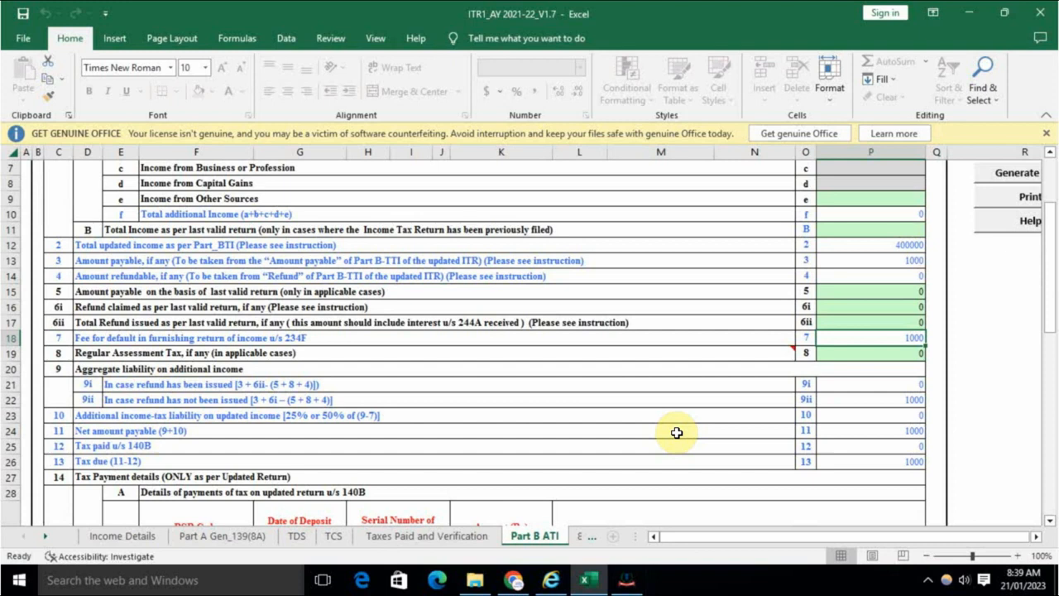
left_click(439, 419)
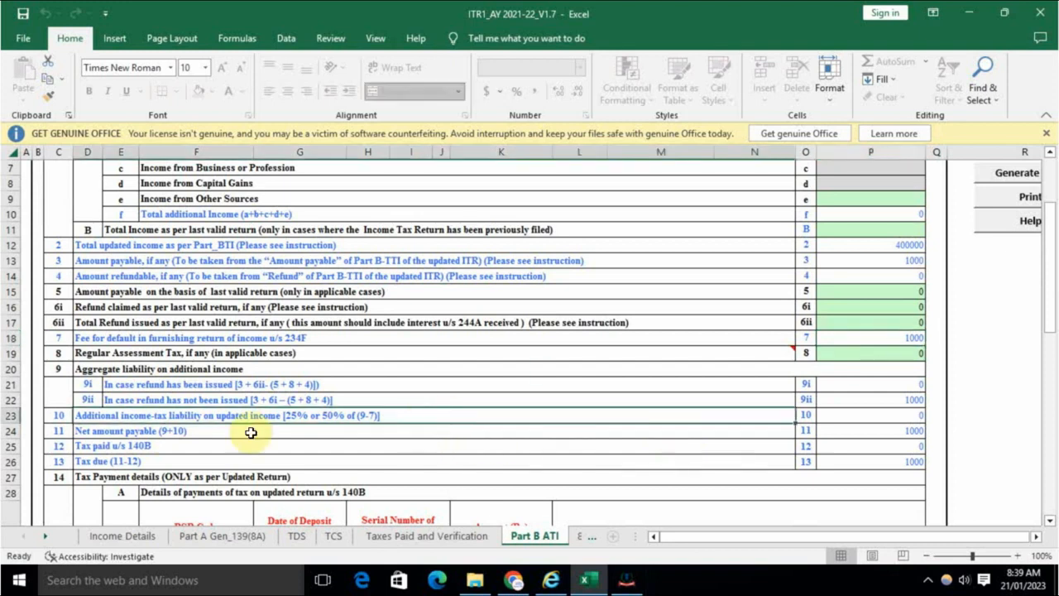
left_click(887, 420)
scroll(616, 448, "down", 2)
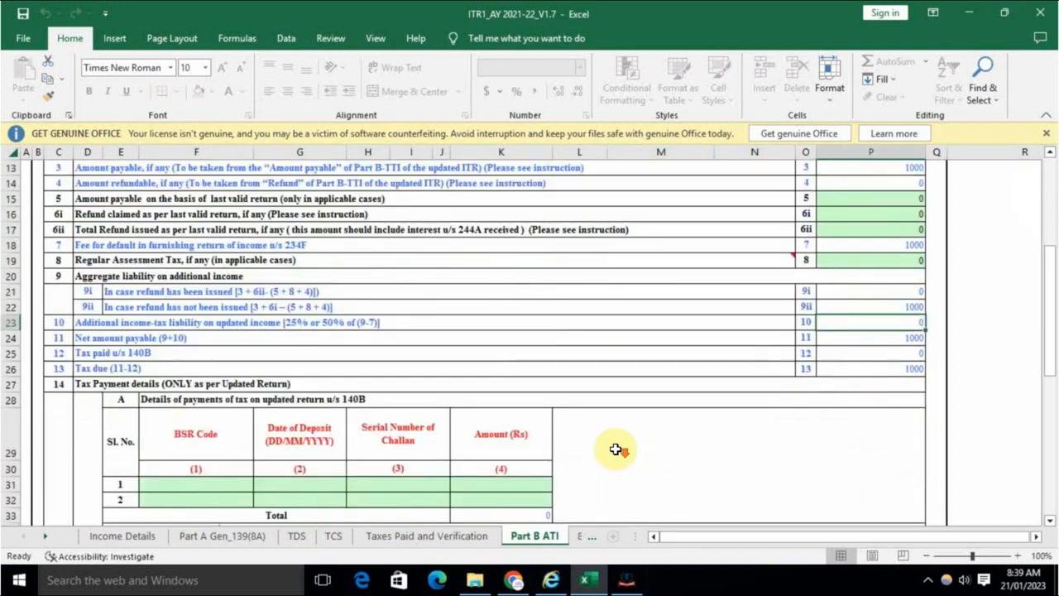
left_click(902, 368)
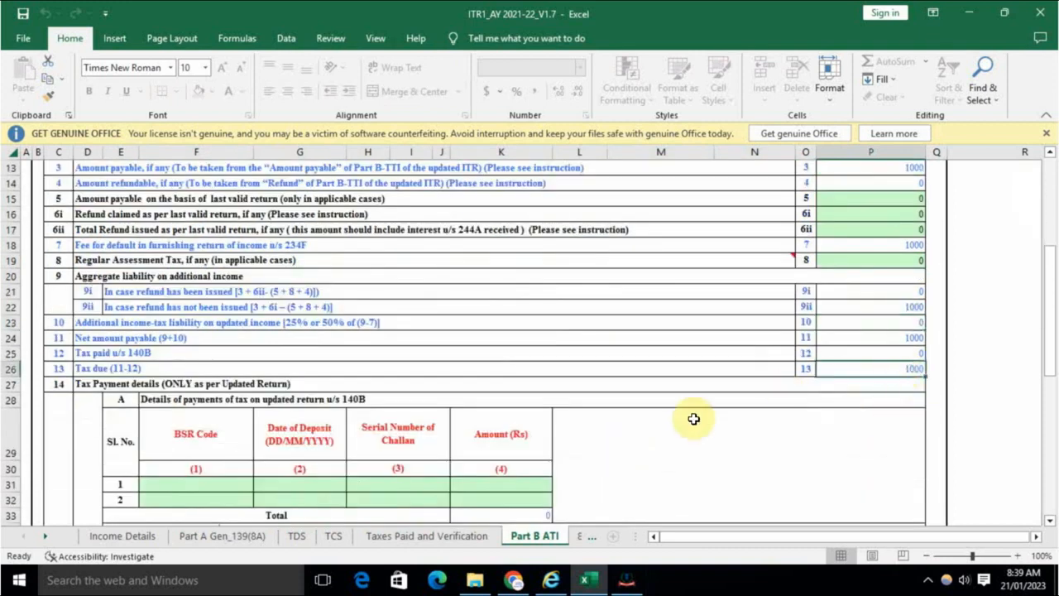
scroll(694, 419, "down", 2)
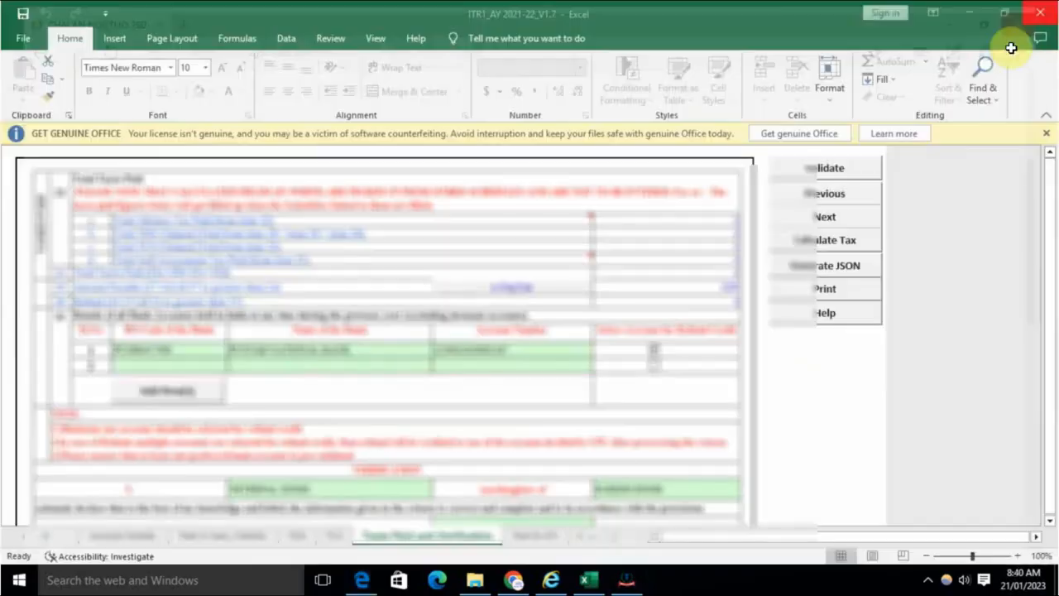
scroll(472, 401, "down", 3)
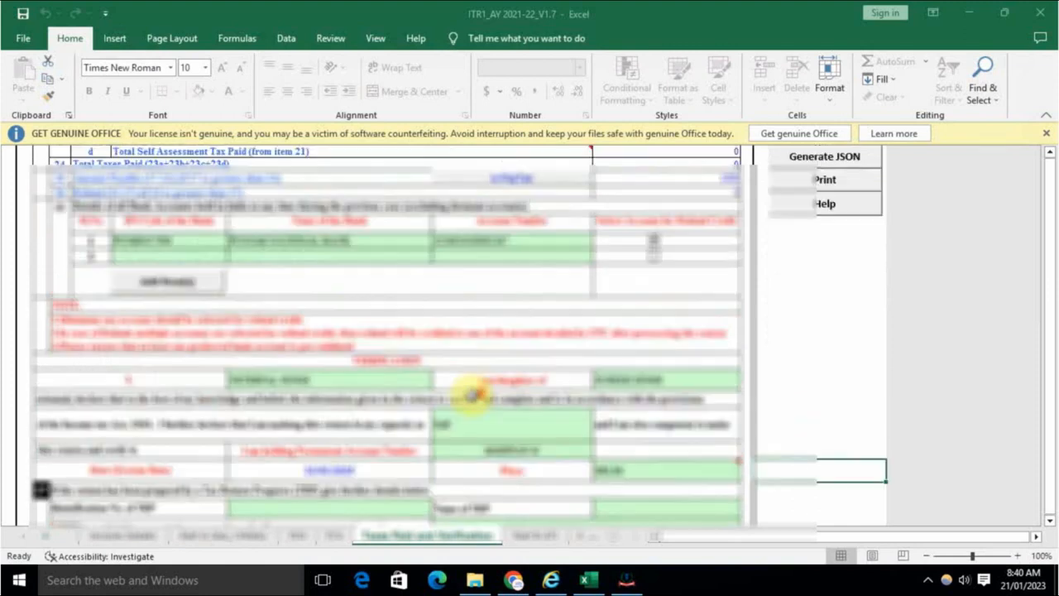
left_click(533, 536)
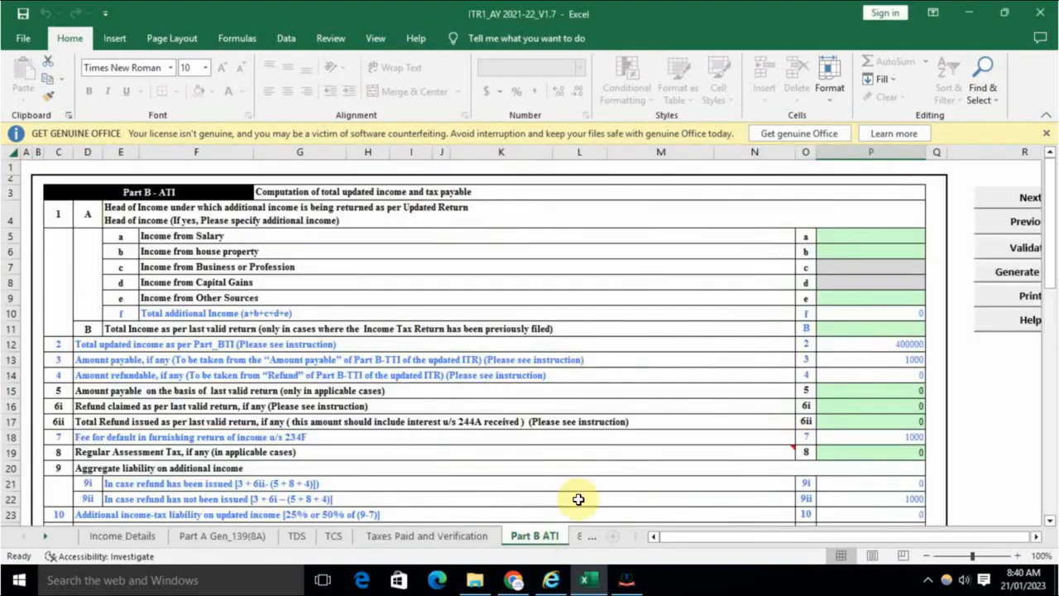
scroll(545, 453, "down", 5)
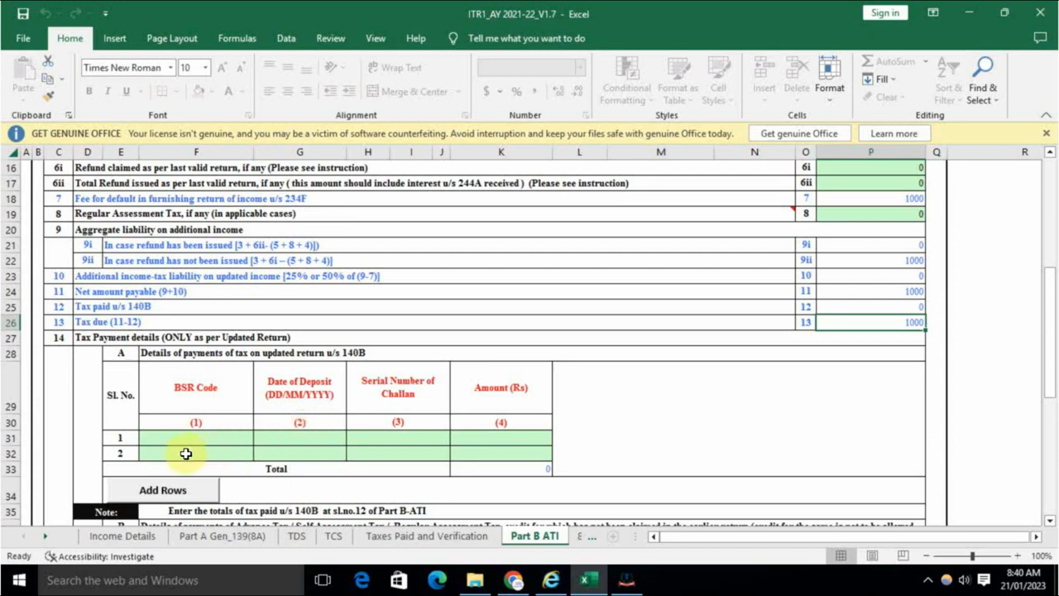
left_click_drag(161, 445, 503, 435)
left_click(638, 397)
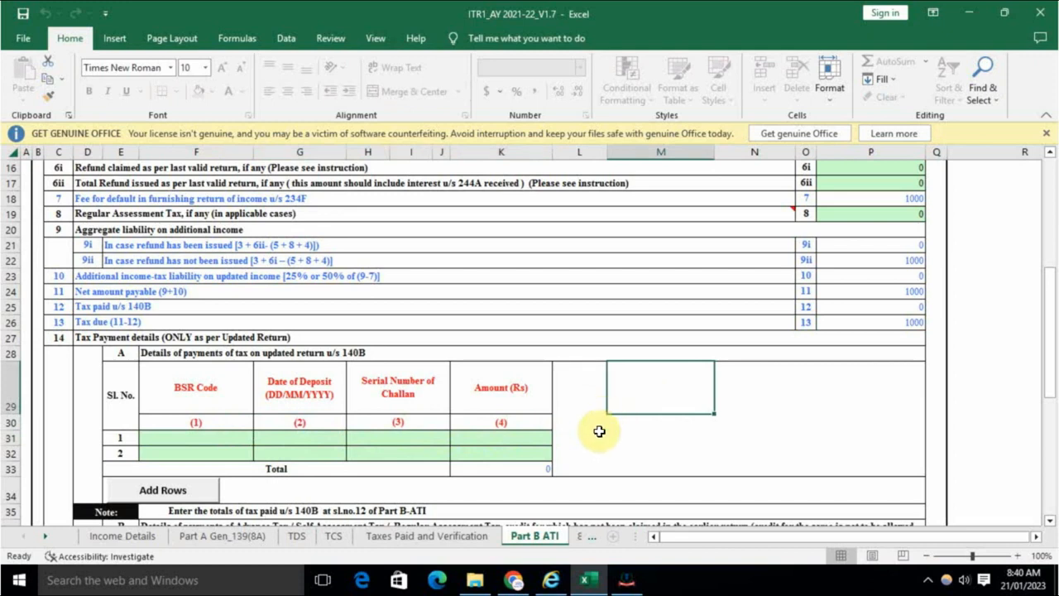
Step: Enter 1000 as the first 140B challan amount and confirm tax due drops to 0
left_click(506, 435)
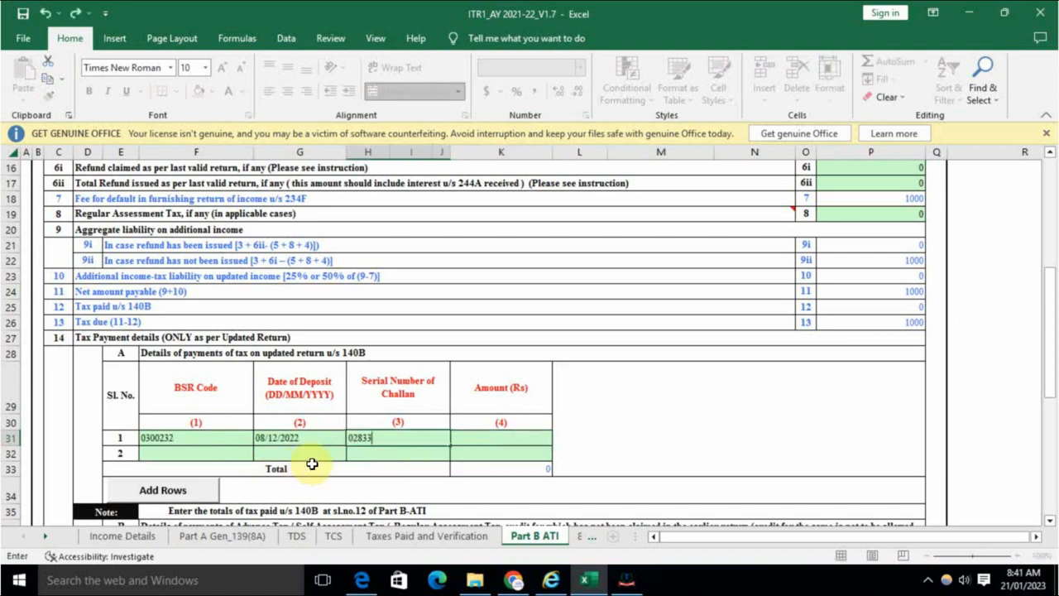
left_click(487, 439)
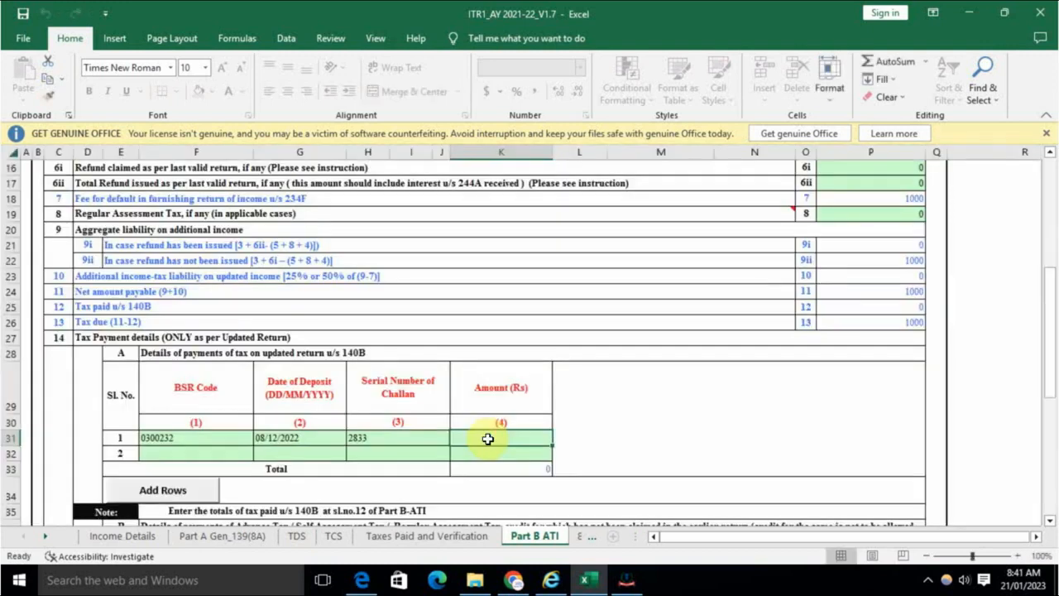
type("1000")
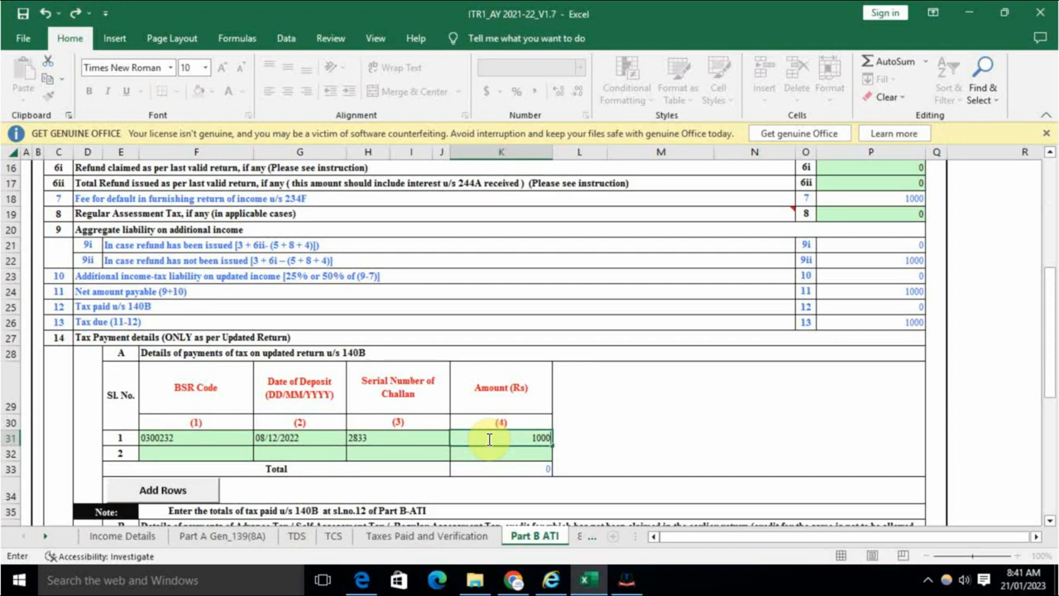
left_click(631, 422)
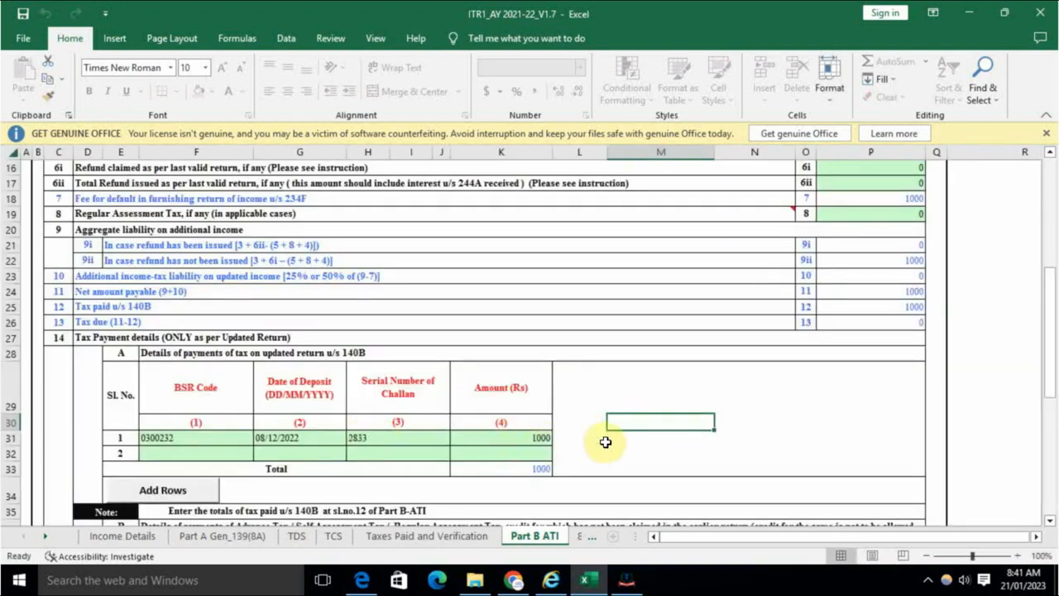
left_click(148, 321)
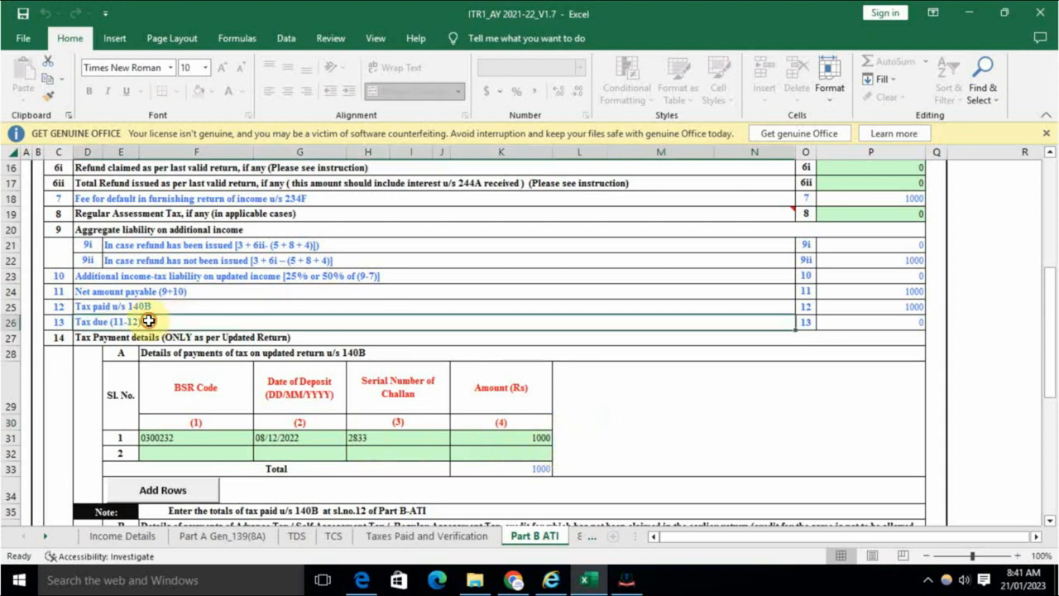
left_click(897, 324)
Step: Validate the Part B ATI sheet and acknowledge the sheet-is-OK message
scroll(898, 397, "up", 3)
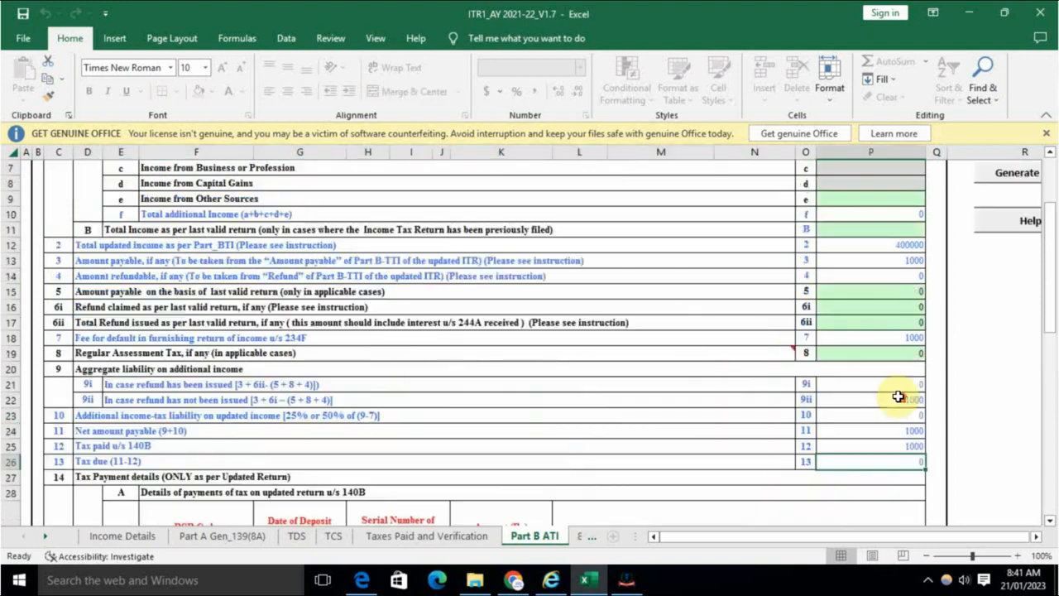
scroll(898, 397, "up", 2)
left_click(1034, 253)
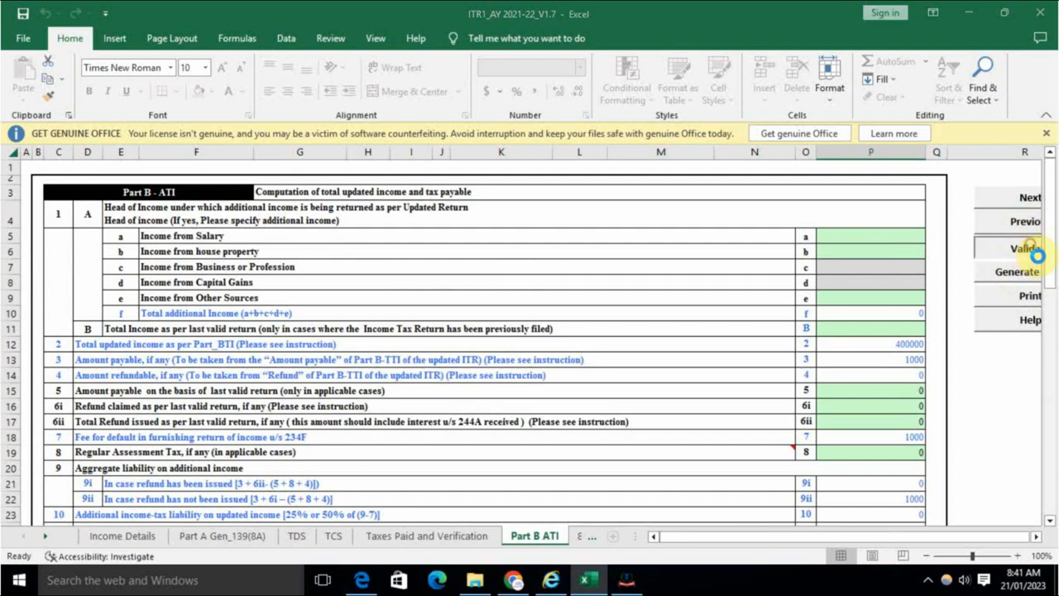
left_click(546, 341)
scroll(827, 408, "down", 3)
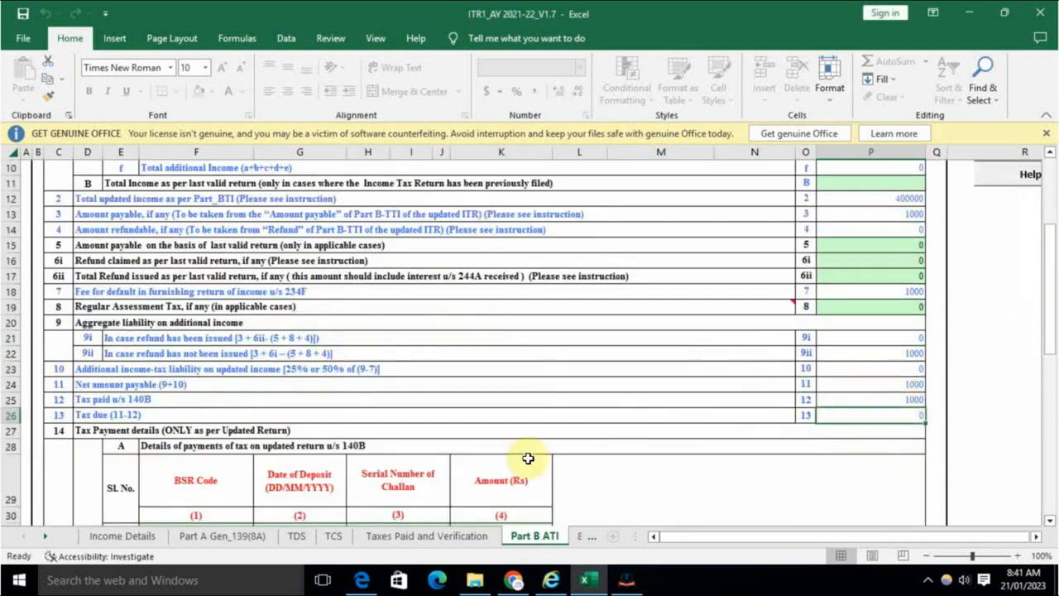
Step: Attempt Generate JSON on Income Details, then run Calculate Tax as the warning requires
left_click(148, 538)
scroll(775, 397, "up", 15)
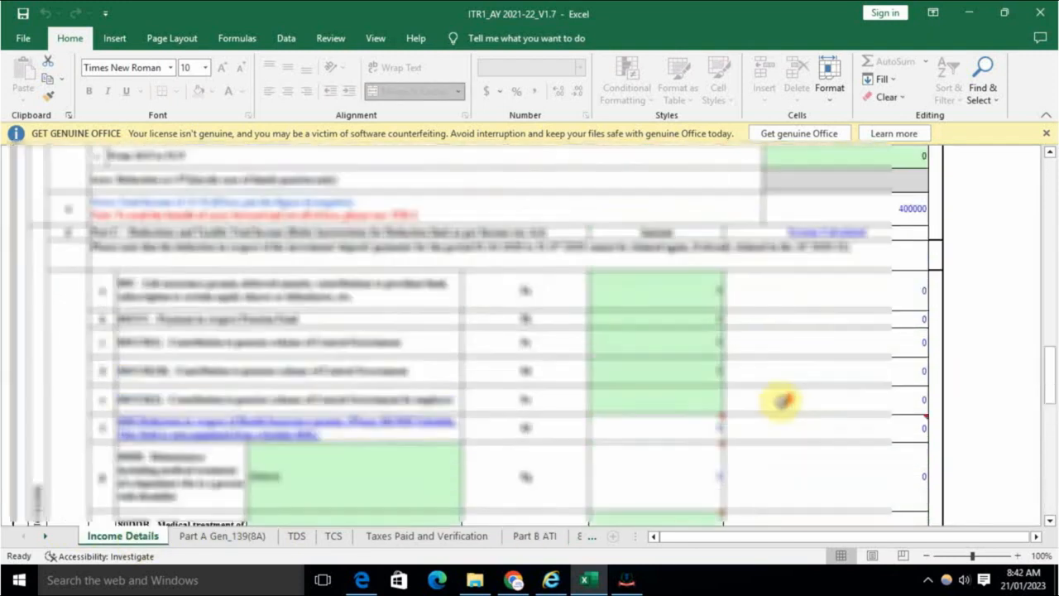
scroll(782, 401, "up", 15)
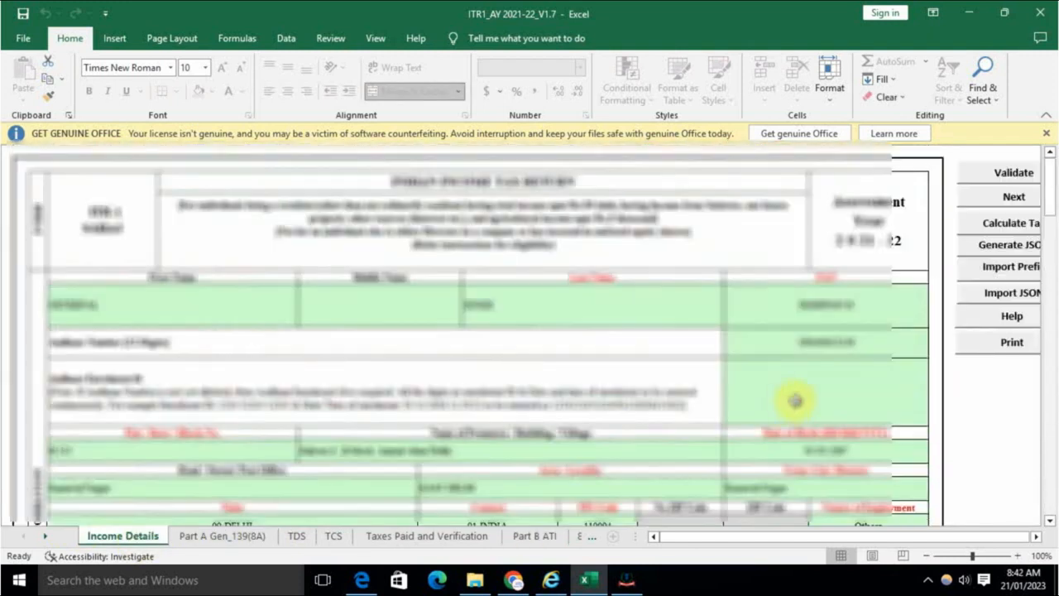
left_click_drag(826, 536, 832, 534)
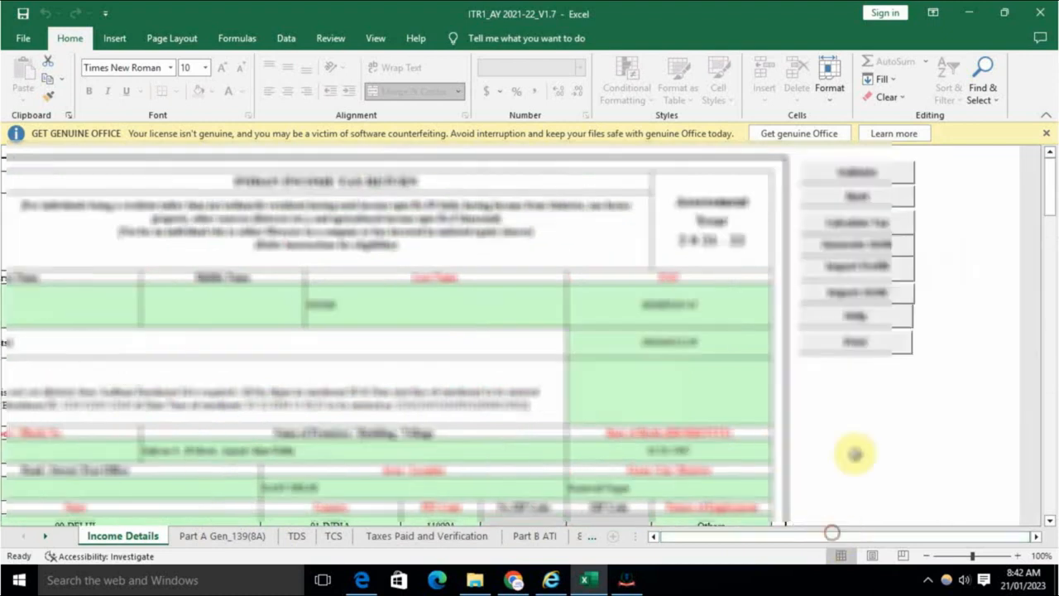
left_click(870, 247)
left_click(530, 403)
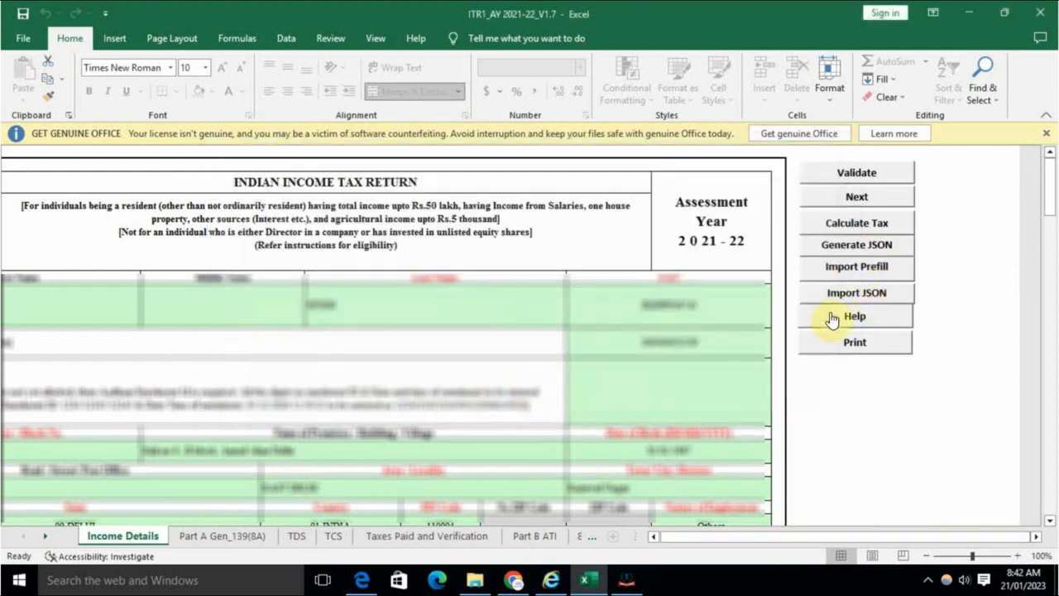
left_click(864, 222)
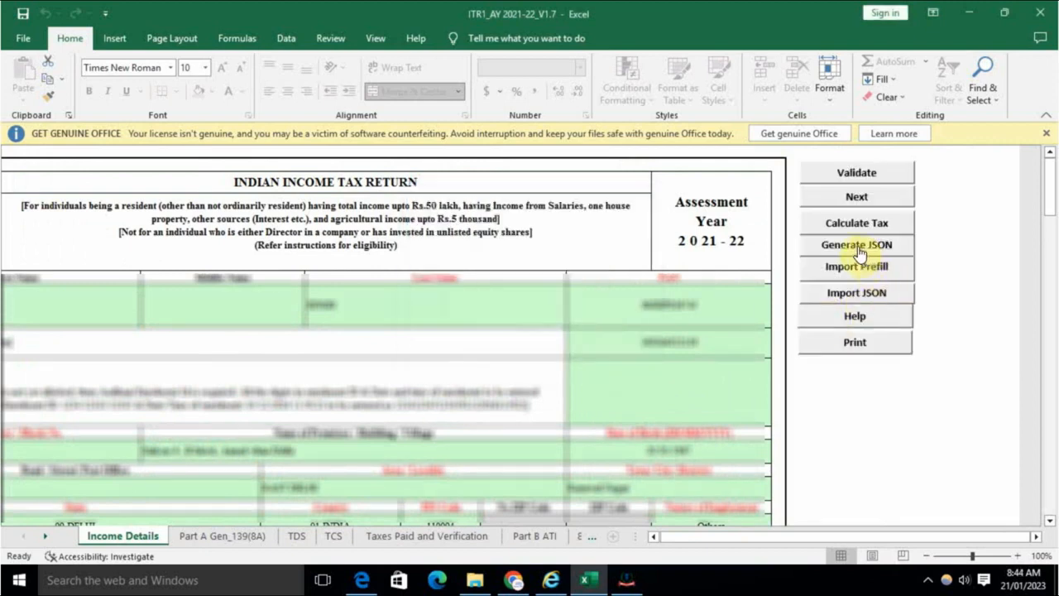
Step: Generate the JSON return, acknowledging the TDS statement and calculate-tax reminders
left_click(859, 248)
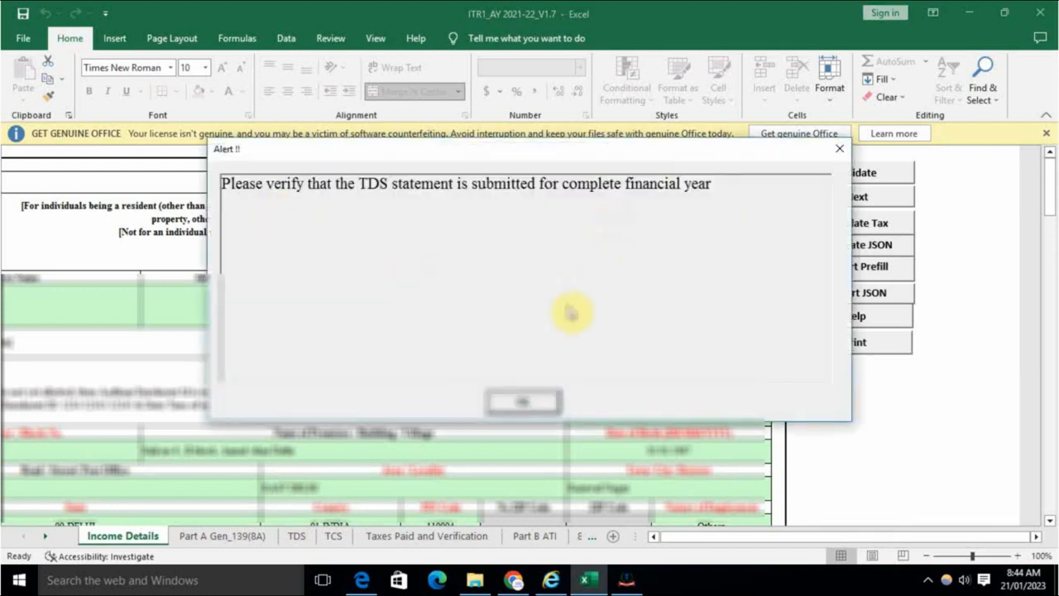
left_click(530, 402)
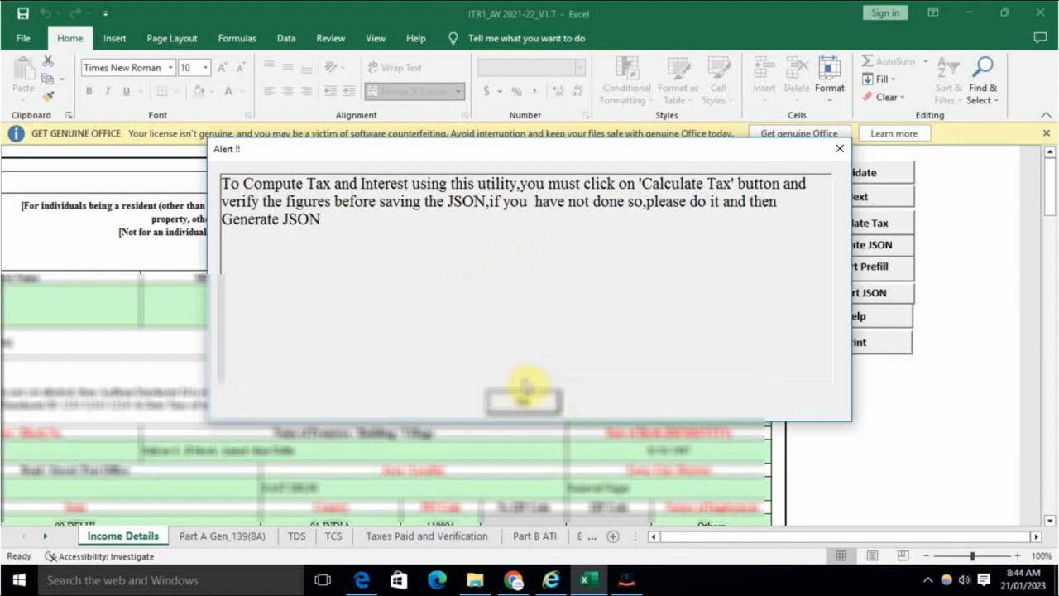
left_click(526, 399)
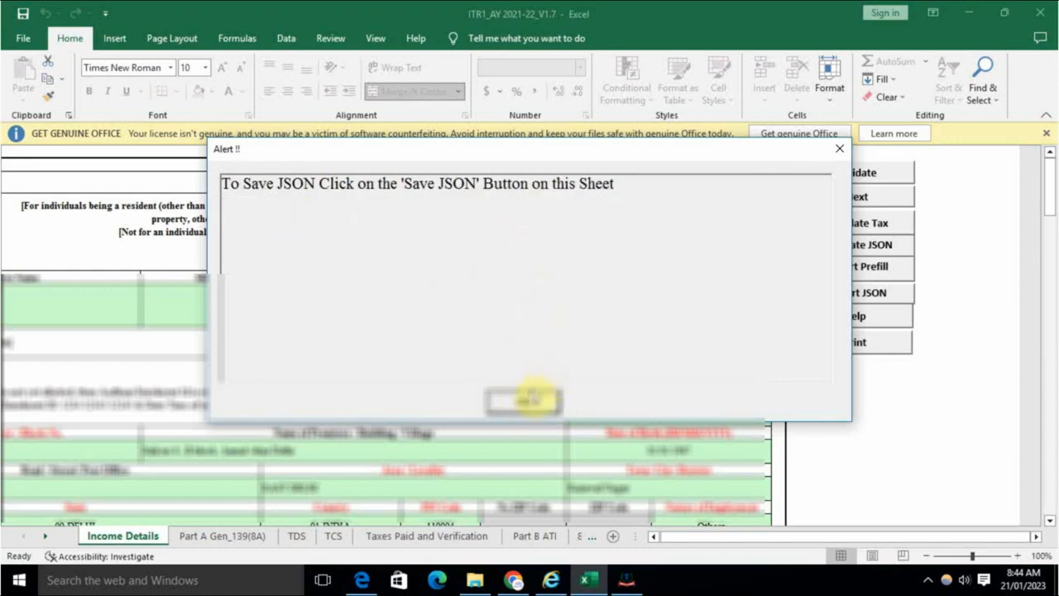
left_click(523, 402)
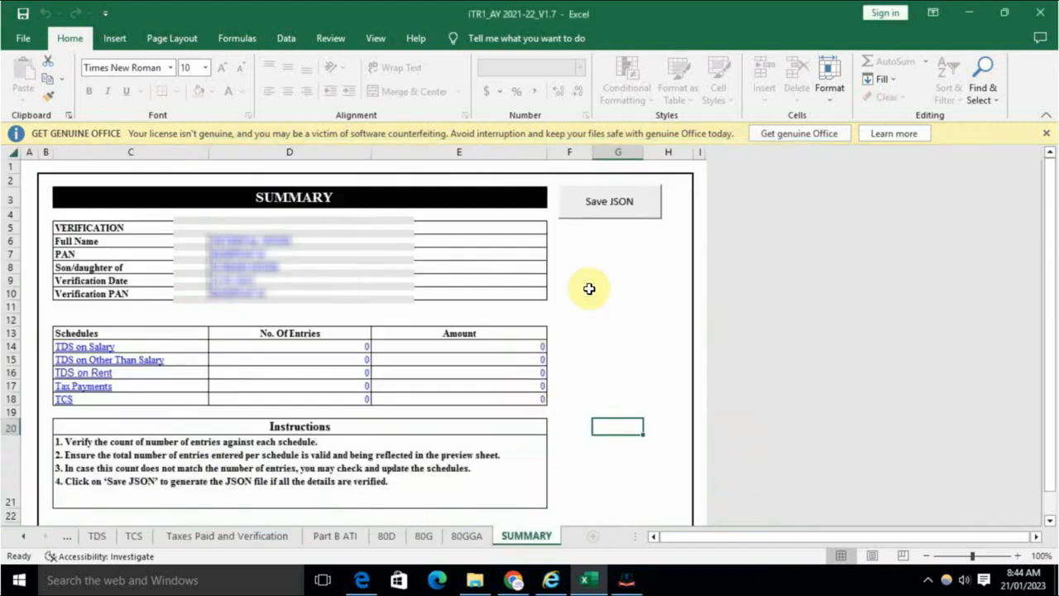
Step: Save the generated JSON from the SUMMARY sheet and bring the e-Filing portal forward
scroll(474, 358, "down", 4)
scroll(476, 367, "up", 4)
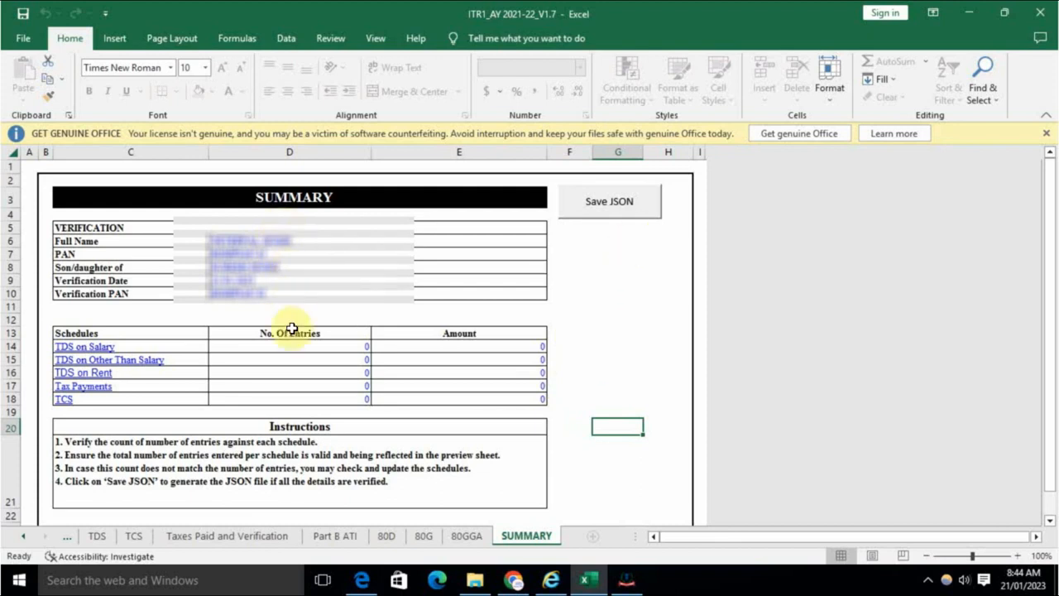
left_click(616, 211)
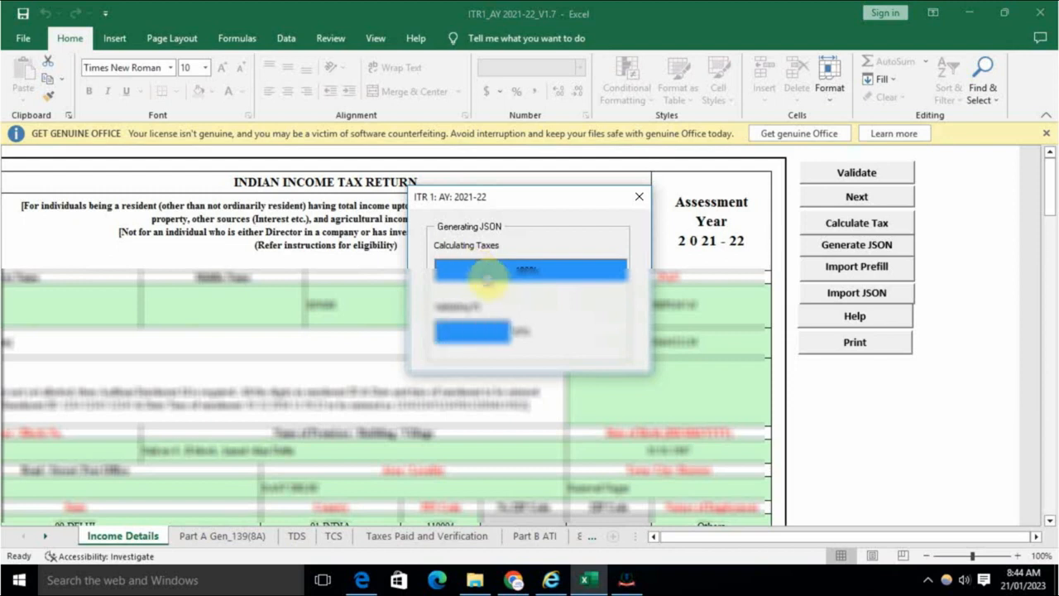
left_click(631, 584)
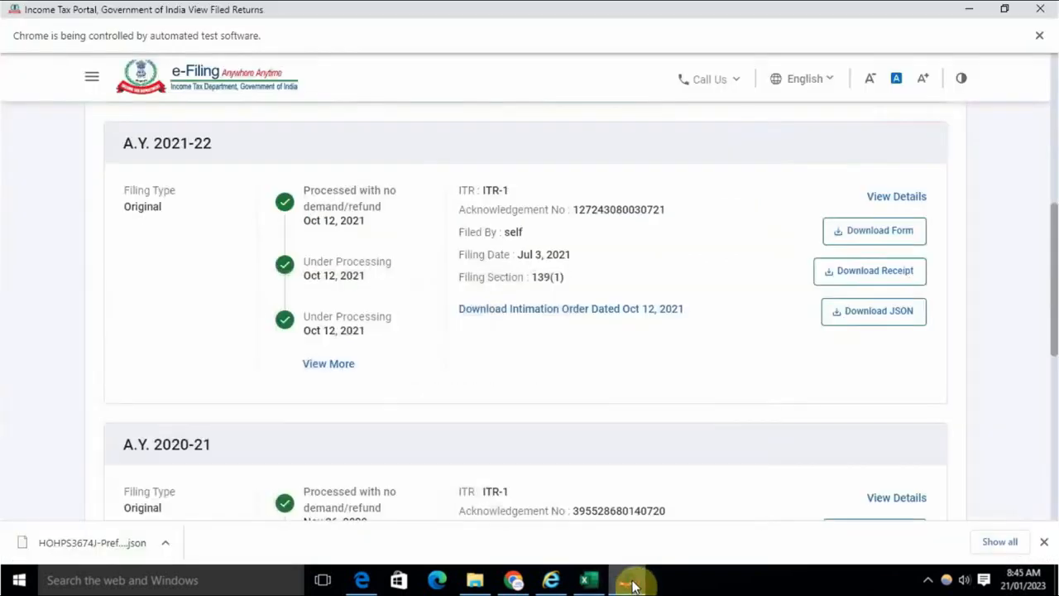
Step: Start a new return via e-File > Income Tax Returns > File Income Tax Return
scroll(459, 438, "up", 6)
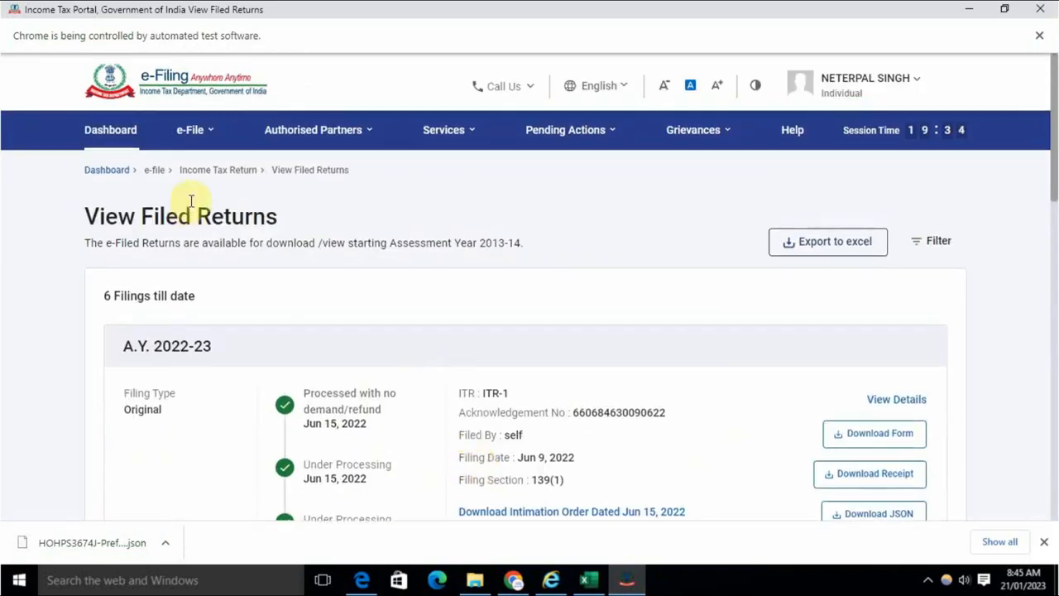
left_click(214, 137)
mouse_move(245, 180)
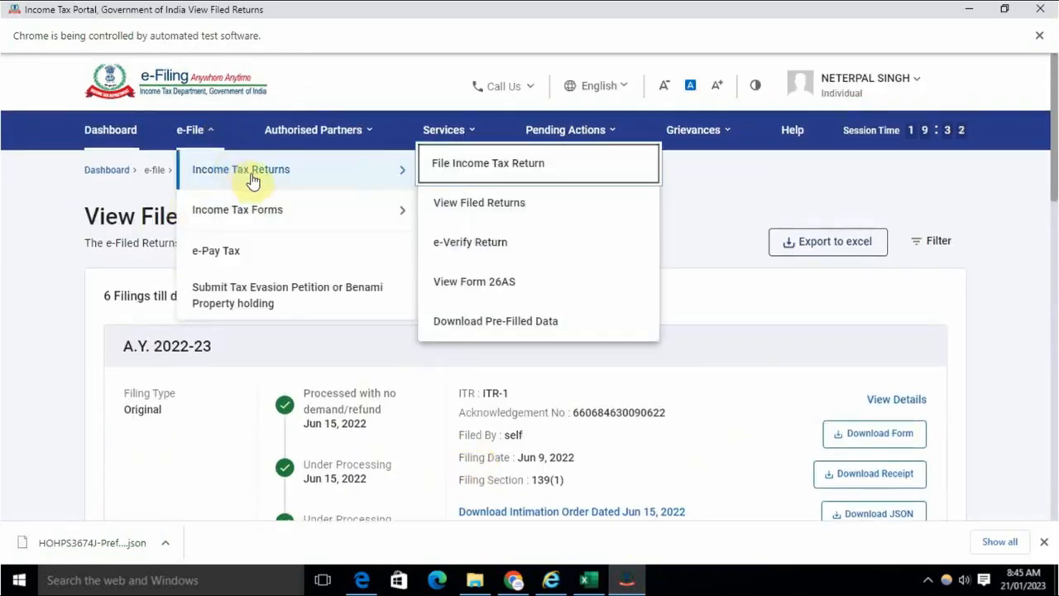
left_click(455, 174)
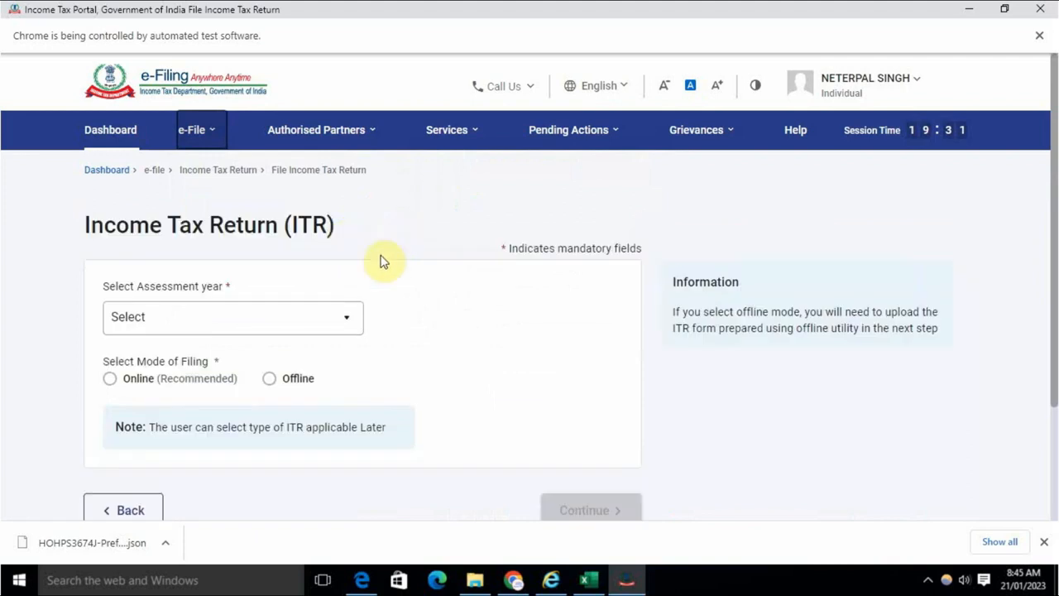
Step: Choose A.Y. 2021-22, 139(8A) - Updated Return, no audit, ITR-1, and continue
left_click(256, 331)
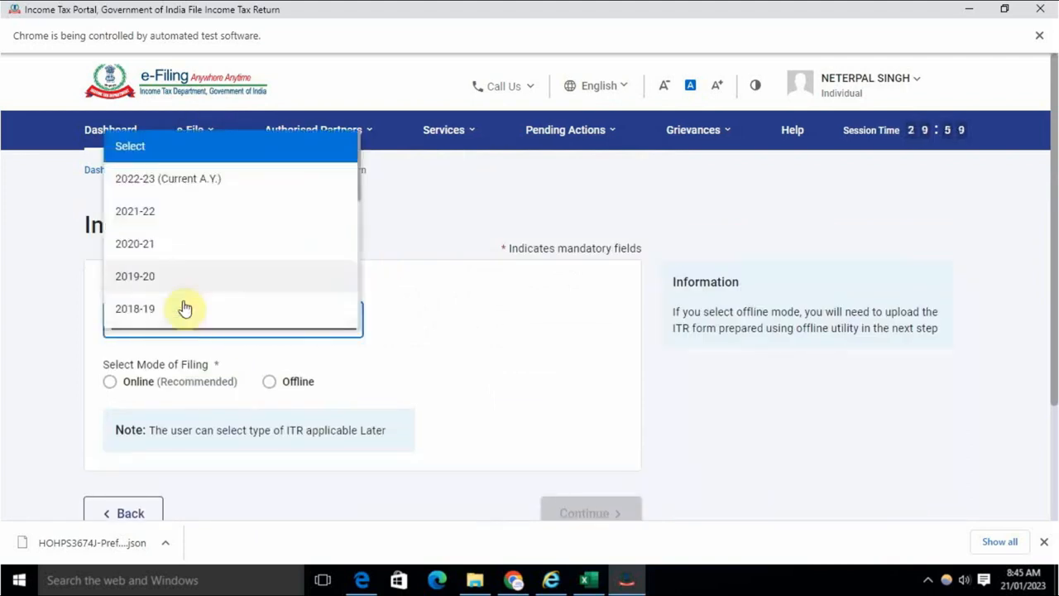
left_click(144, 214)
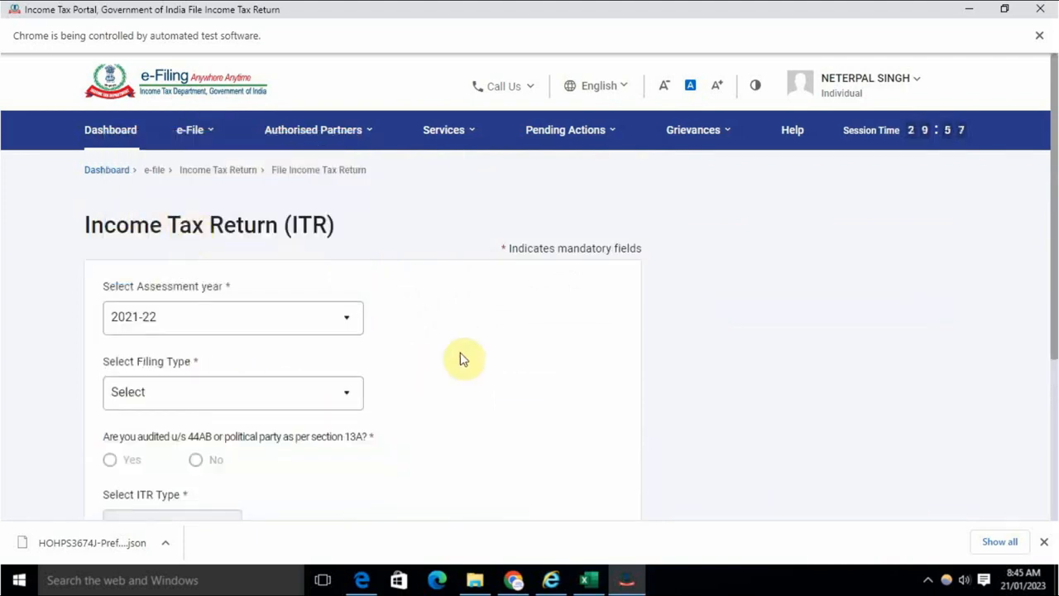
left_click(260, 396)
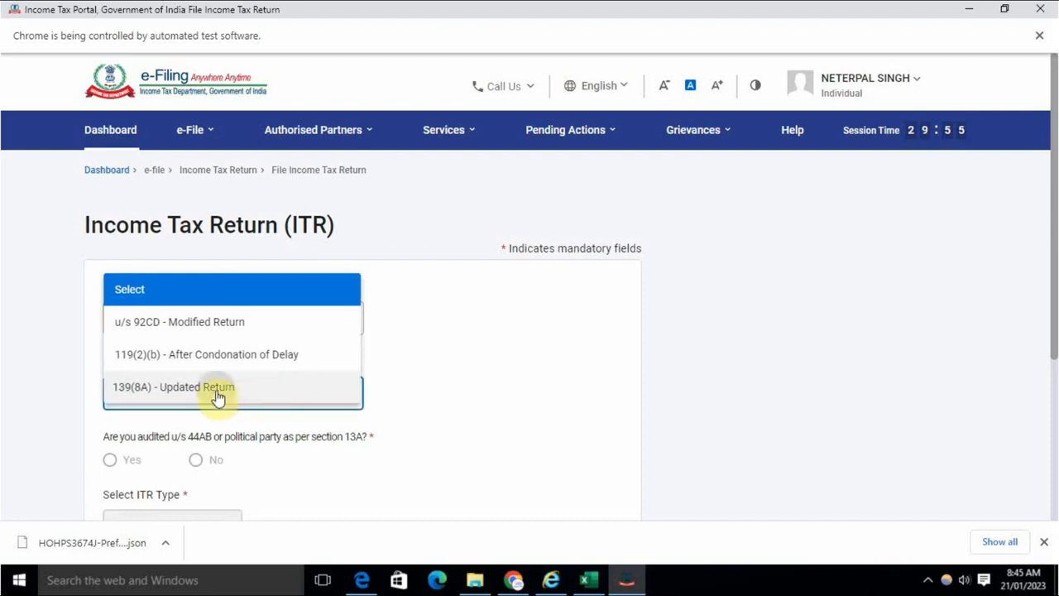
left_click(217, 397)
scroll(248, 422, "down", 3)
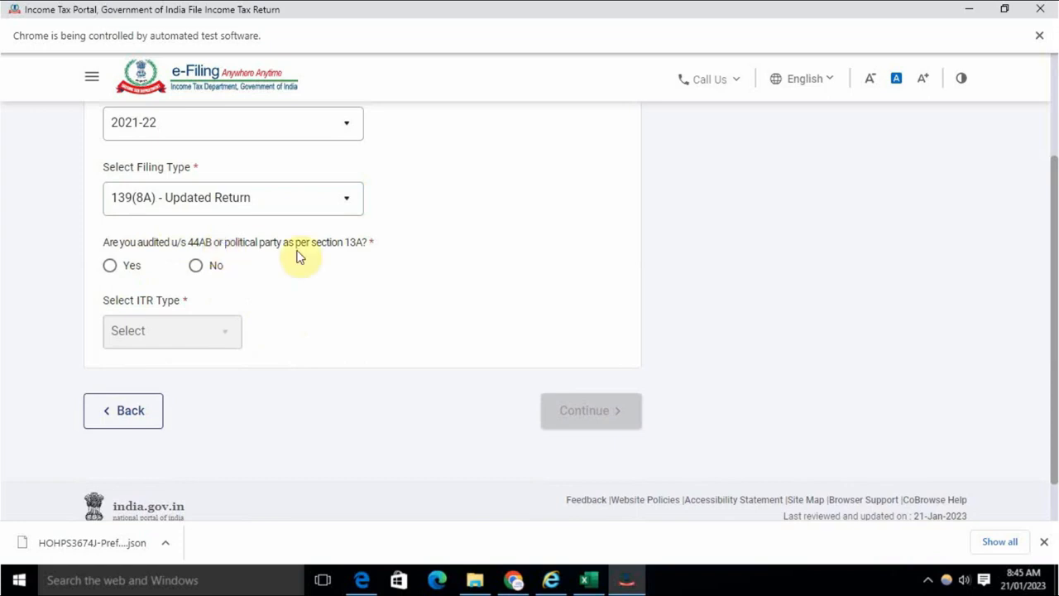
left_click(195, 267)
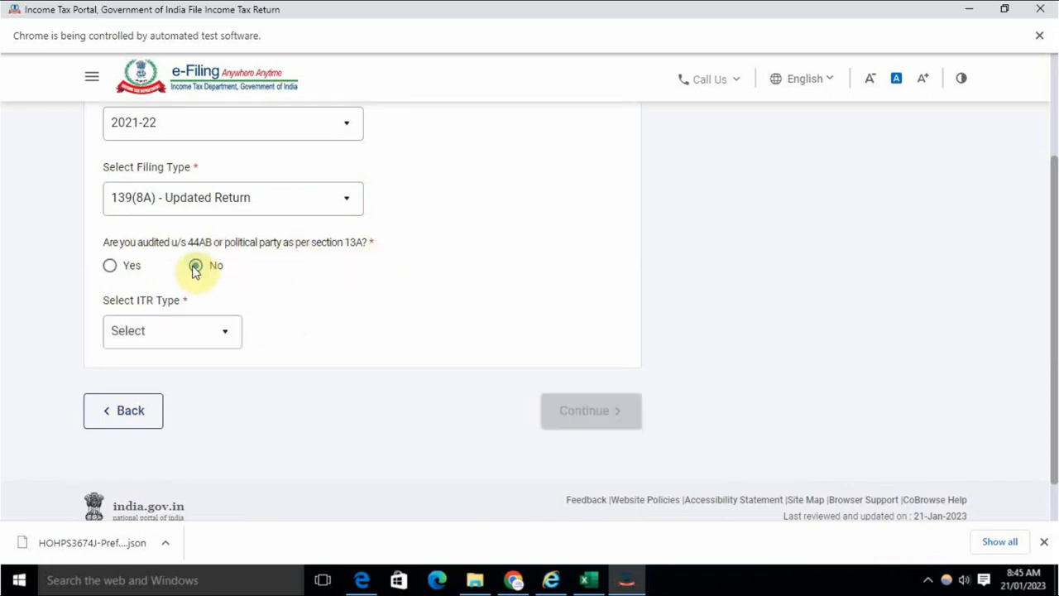
left_click(184, 341)
left_click(138, 412)
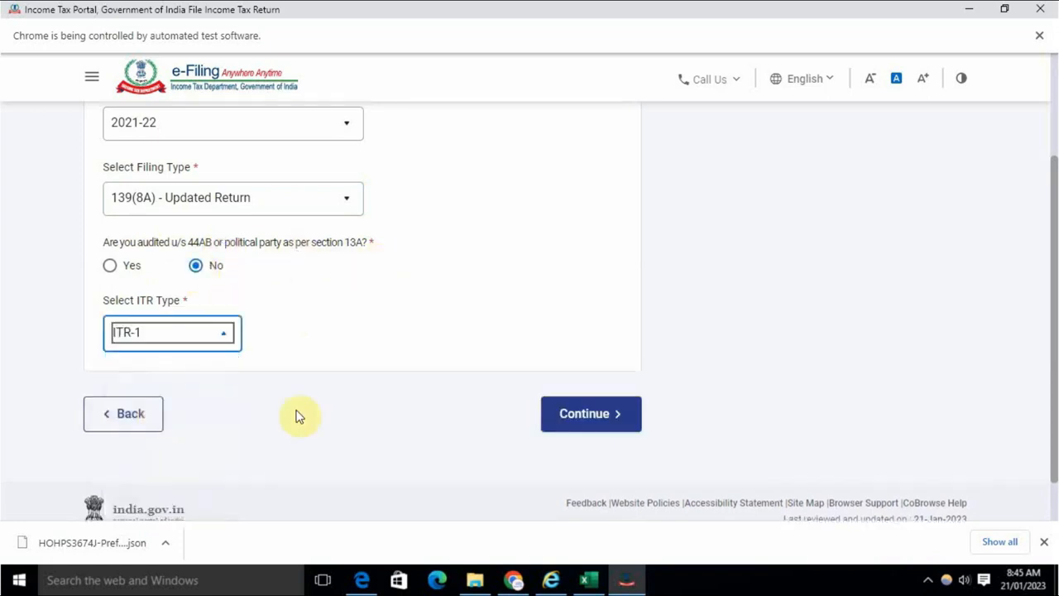
left_click(600, 419)
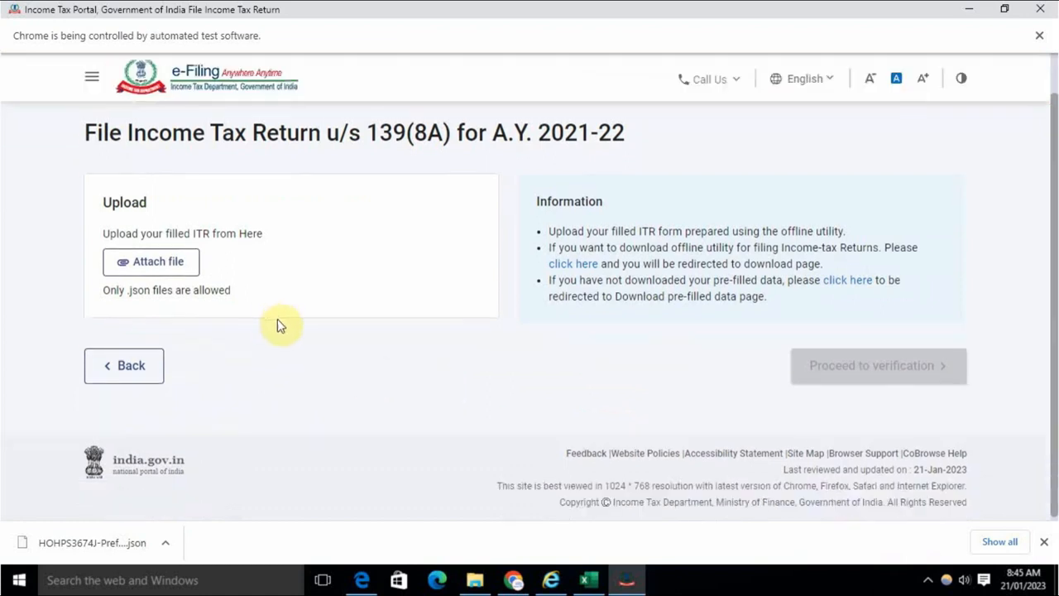